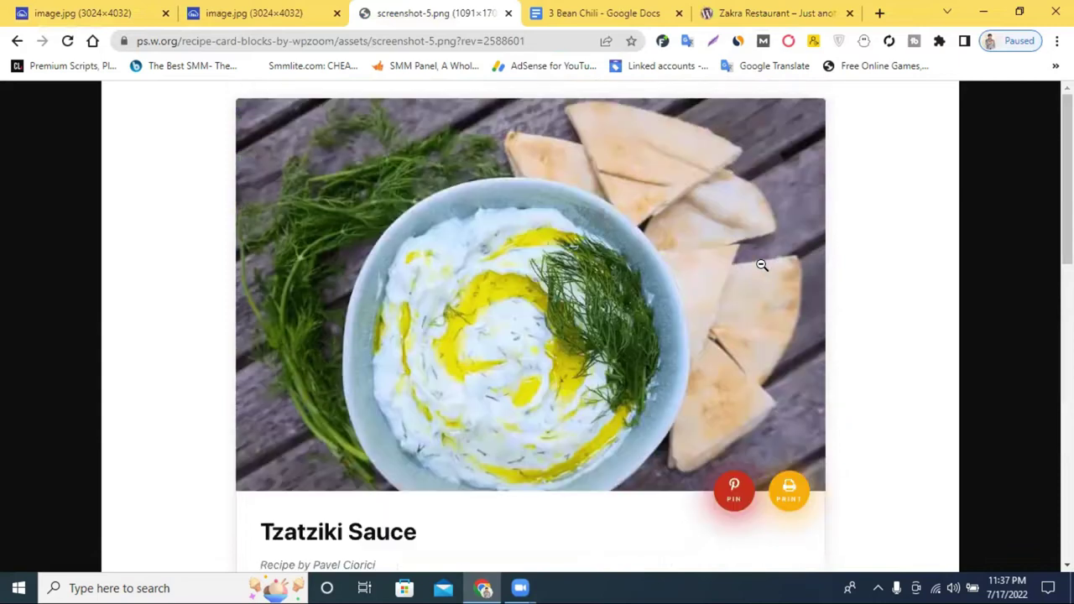
Step: Examine the sample Tzatziki Sauce recipe card's layout, including its image, details, ingredients and directions
scroll(791, 423, down, 1)
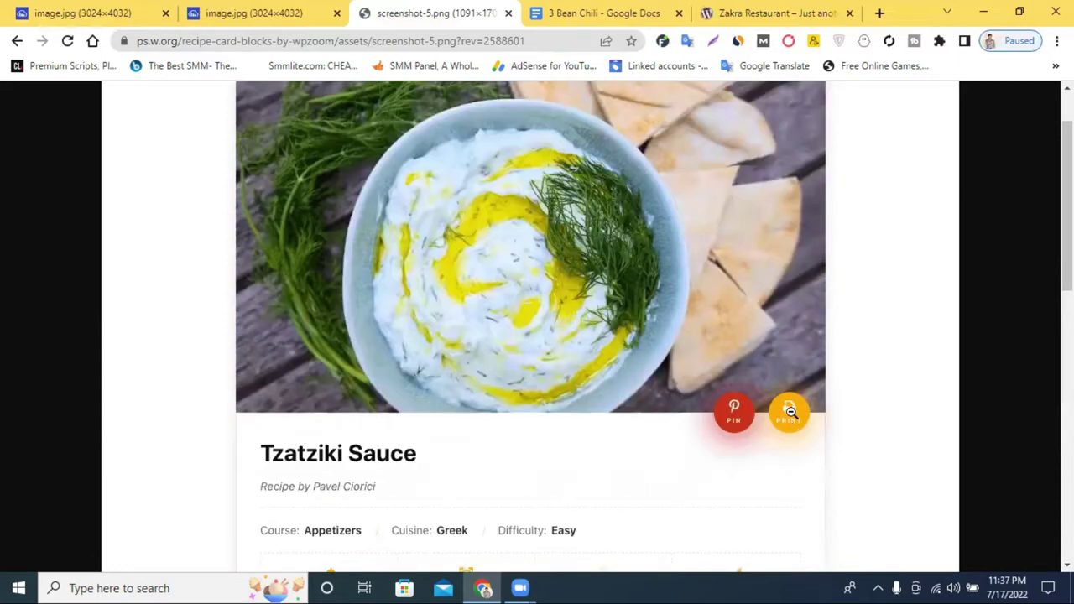
scroll(420, 151, down, 9)
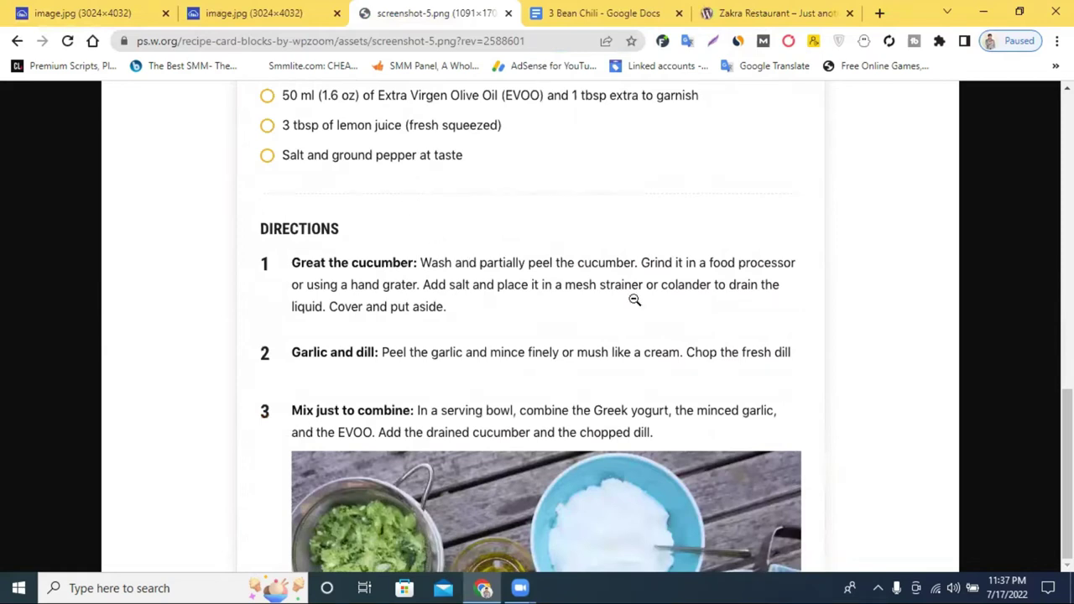
scroll(454, 170, up, 8)
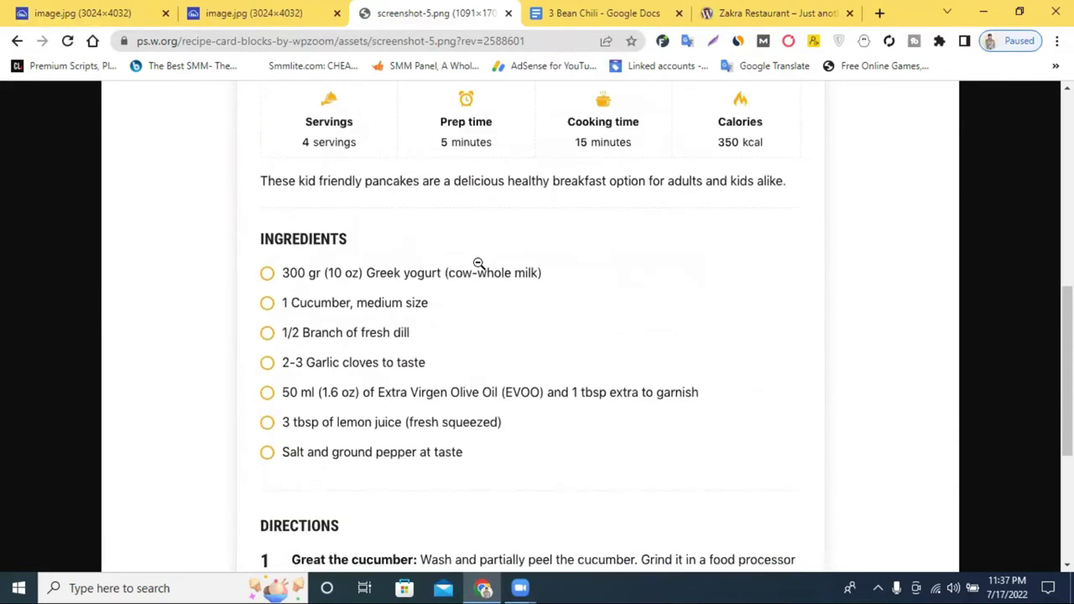
scroll(511, 323, up, 3)
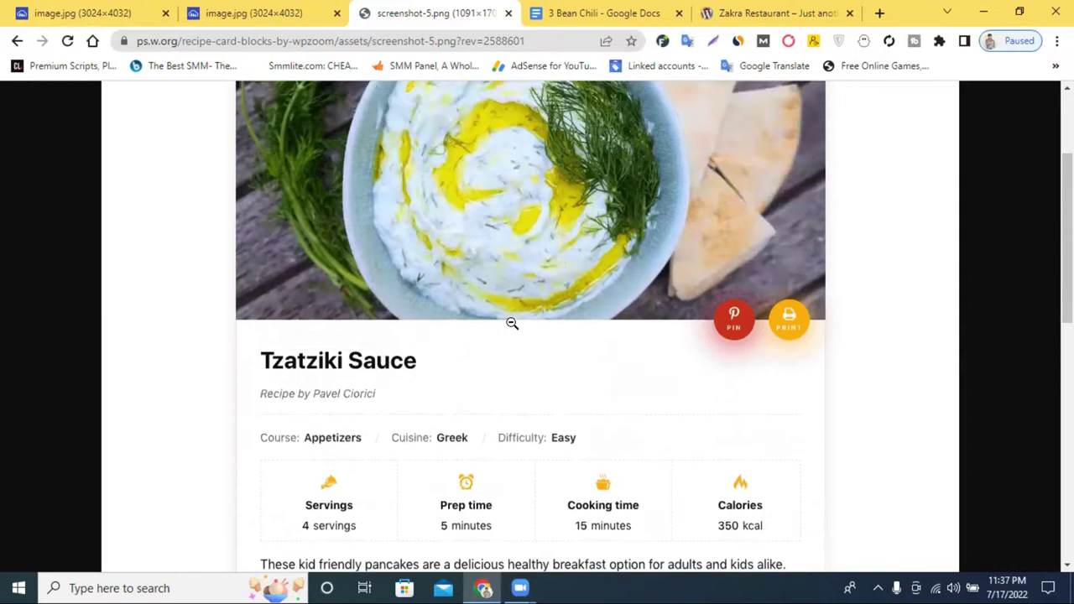
scroll(512, 323, down, 1)
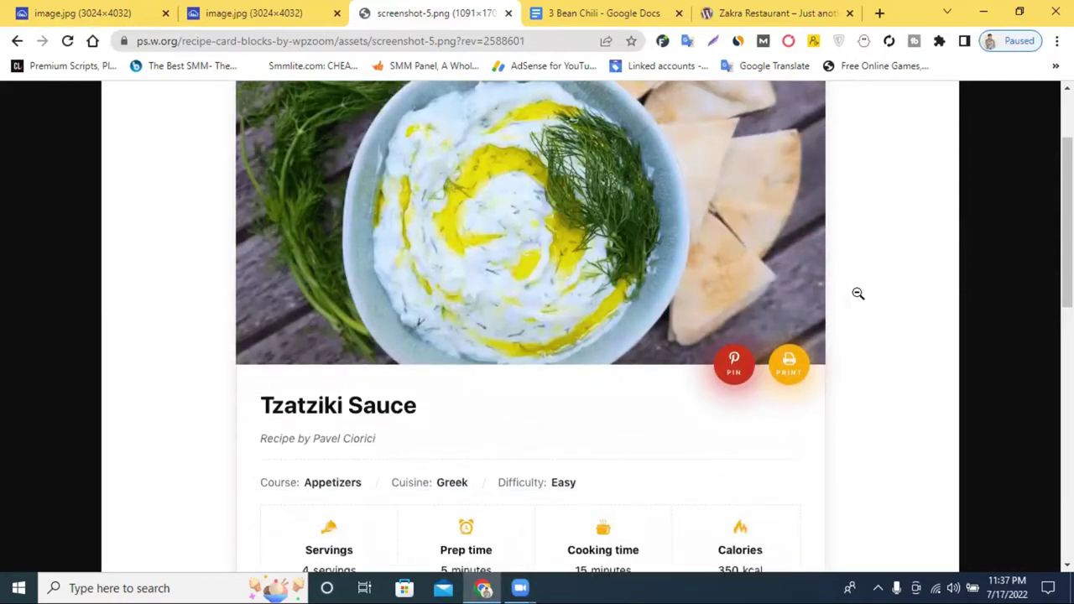
scroll(856, 293, down, 2)
scroll(465, 290, down, 8)
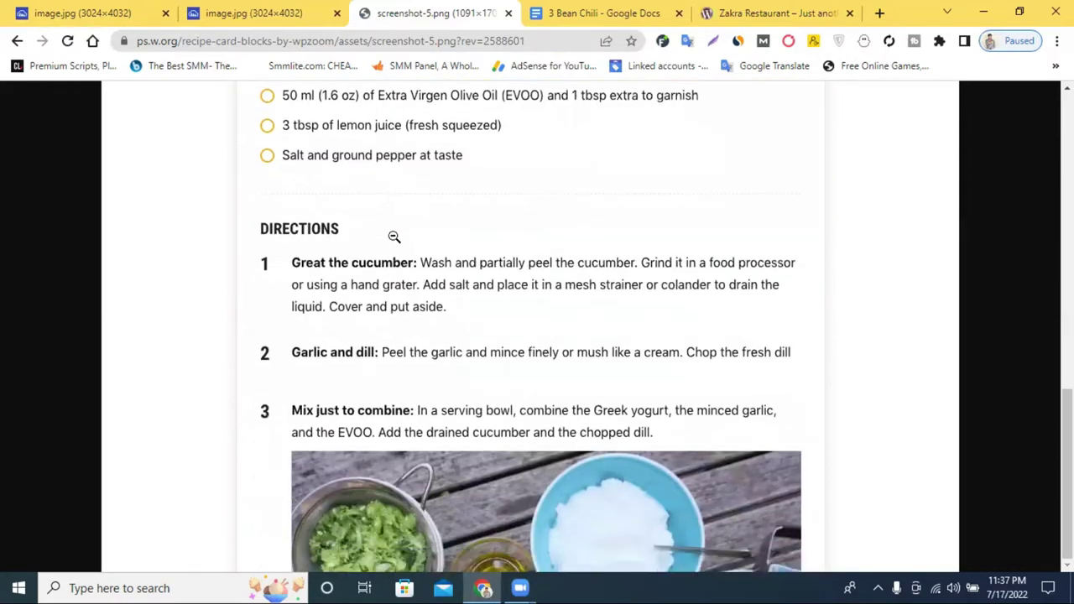
scroll(421, 297, up, 9)
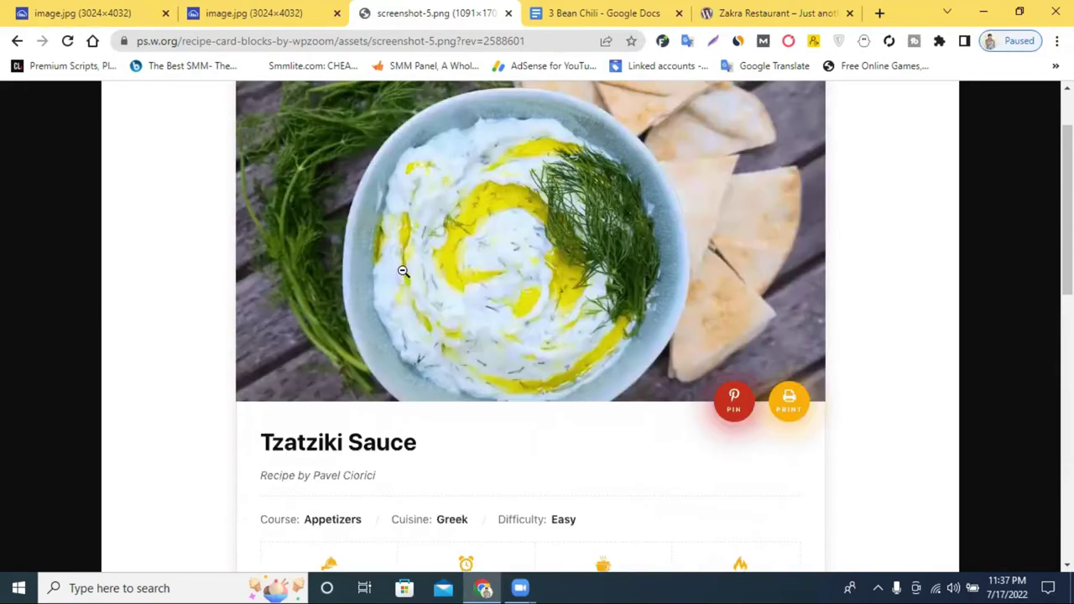
scroll(415, 260, up, 1)
scroll(453, 245, down, 7)
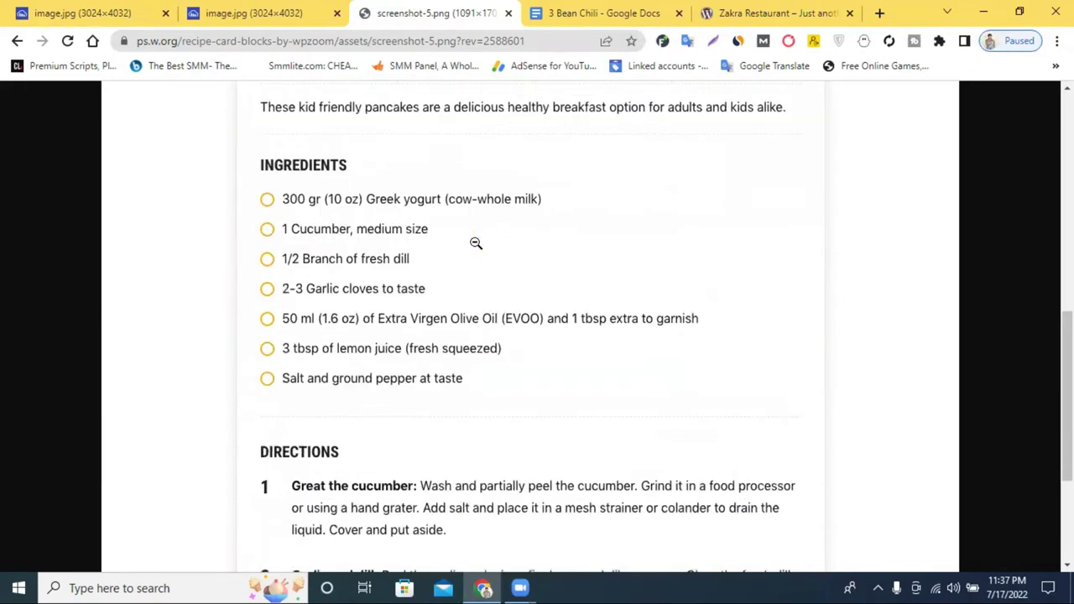
scroll(475, 244, down, 3)
scroll(476, 243, up, 7)
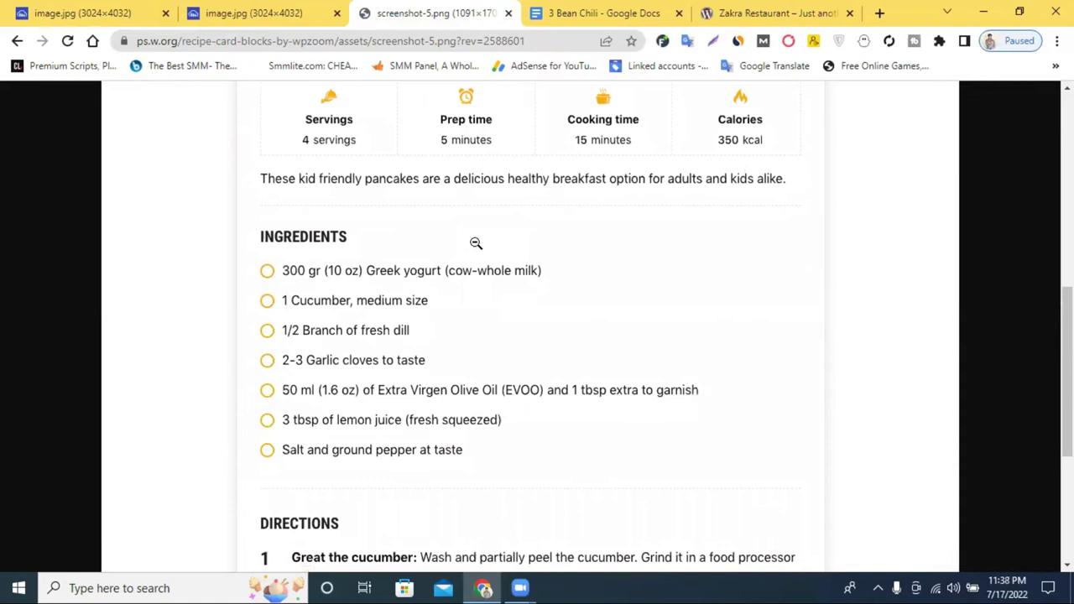
scroll(476, 243, up, 4)
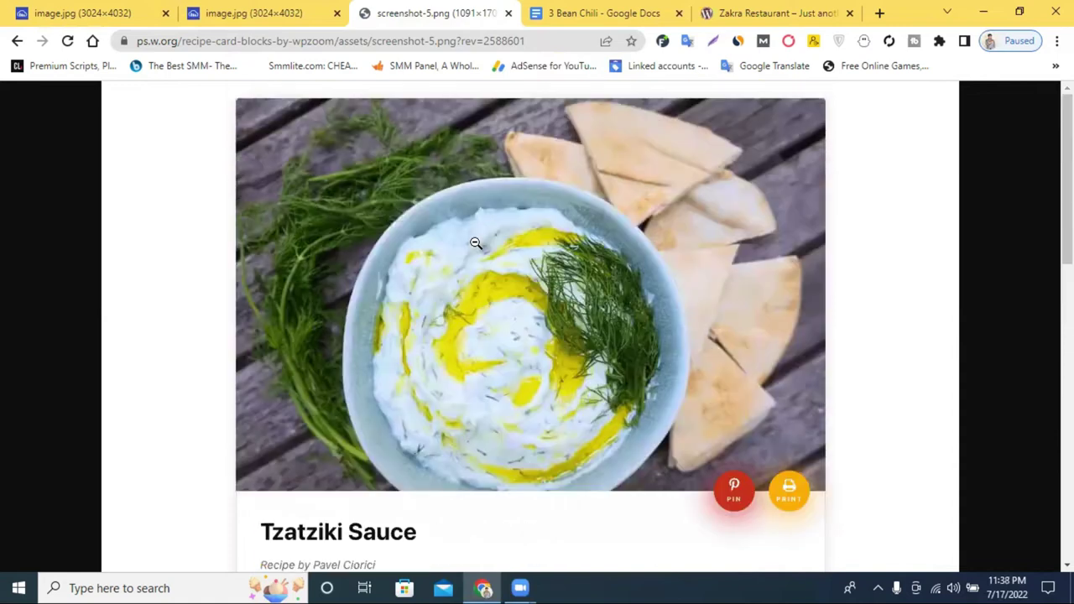
Step: Switch to the 170leesburger.ca website and look over its home page
click(788, 10)
scroll(618, 193, down, 9)
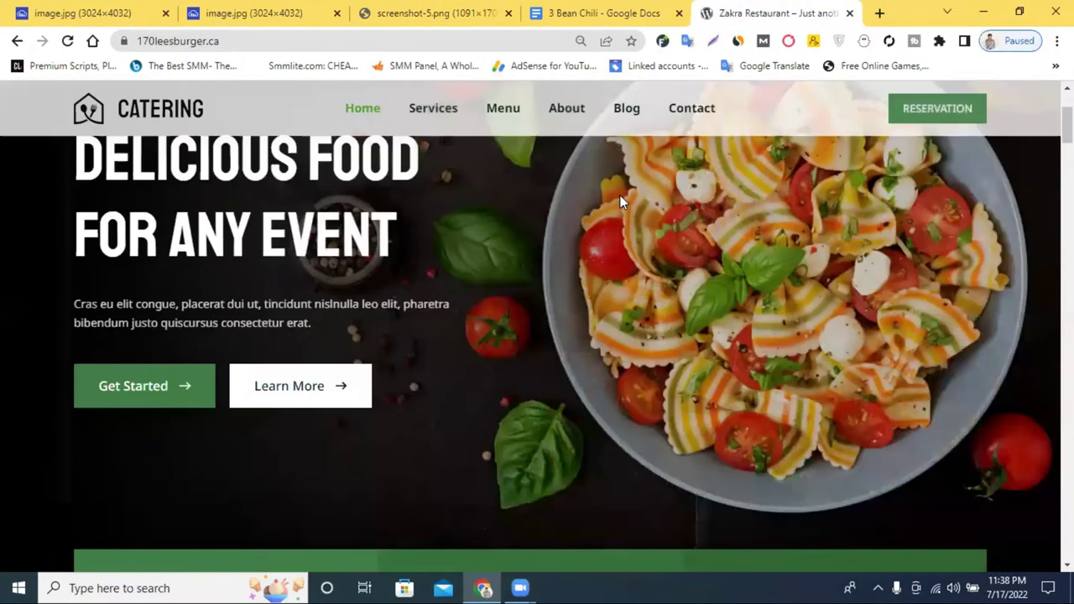
scroll(617, 202, up, 5)
scroll(617, 208, up, 4)
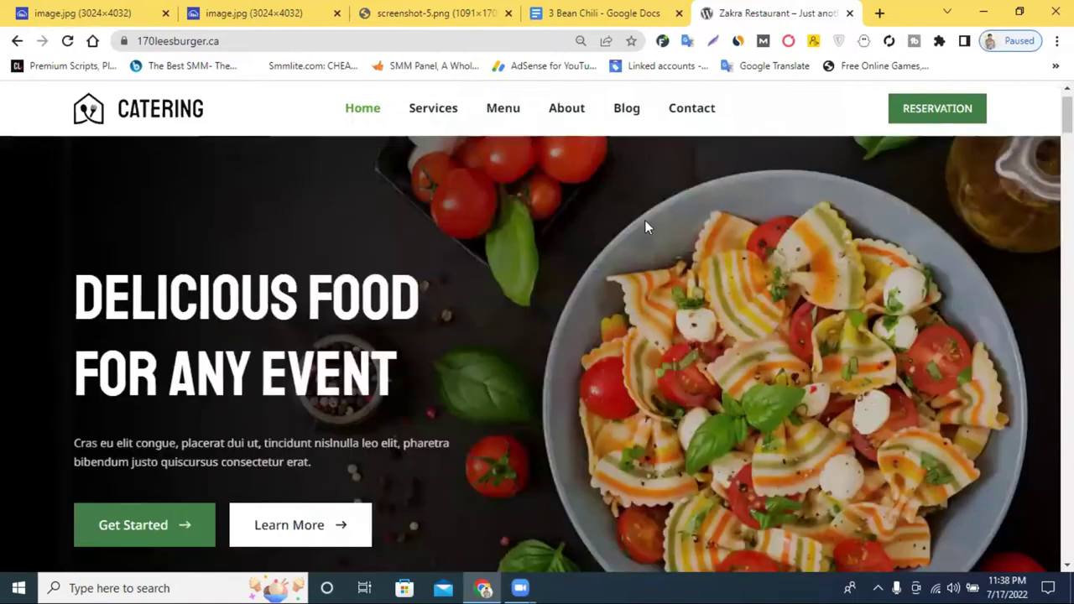
click(130, 136)
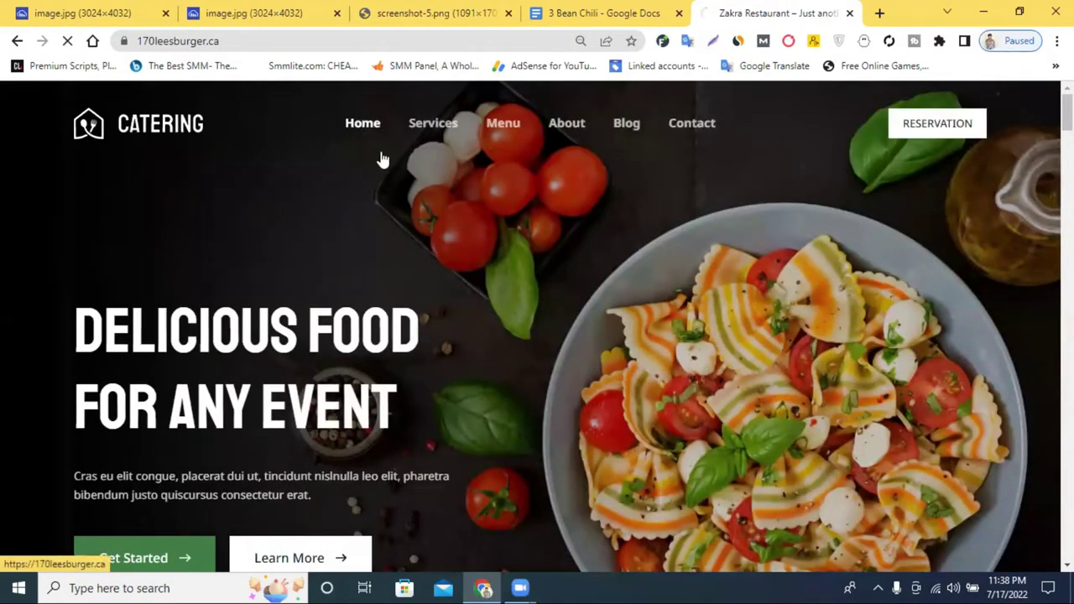
Step: Open the 170leesburger.ca/wp-admin login page and log in to WordPress with the saved credentials
click(238, 41)
click(257, 41)
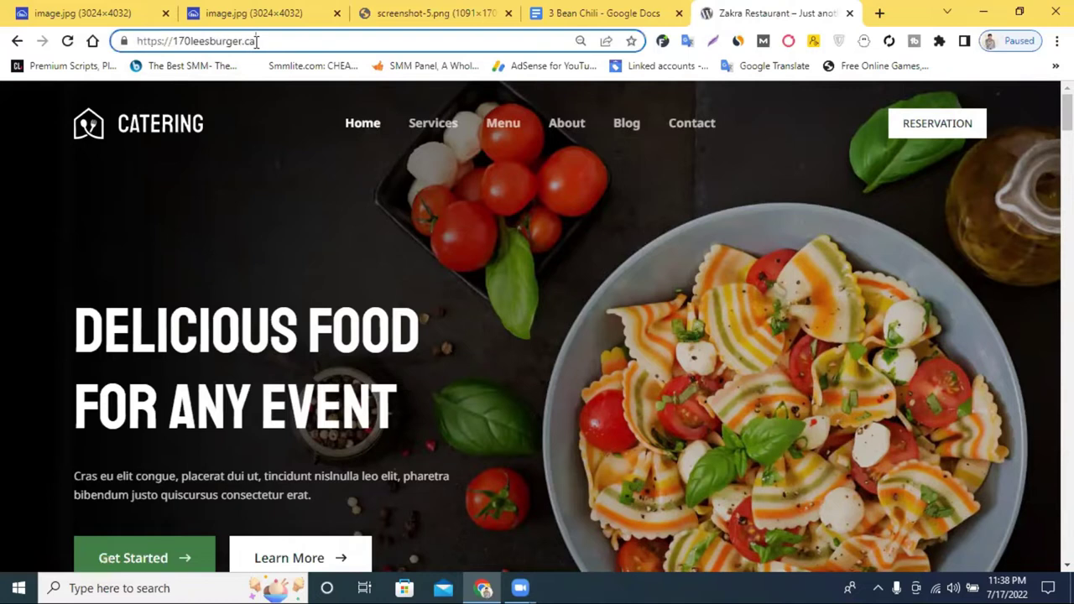
text(/)
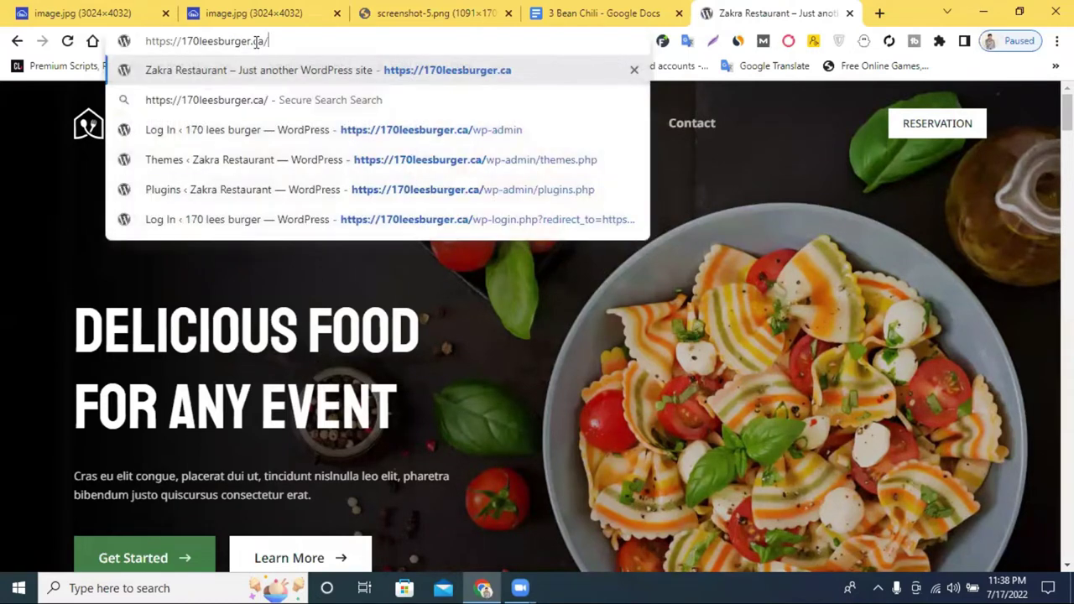
click(383, 133)
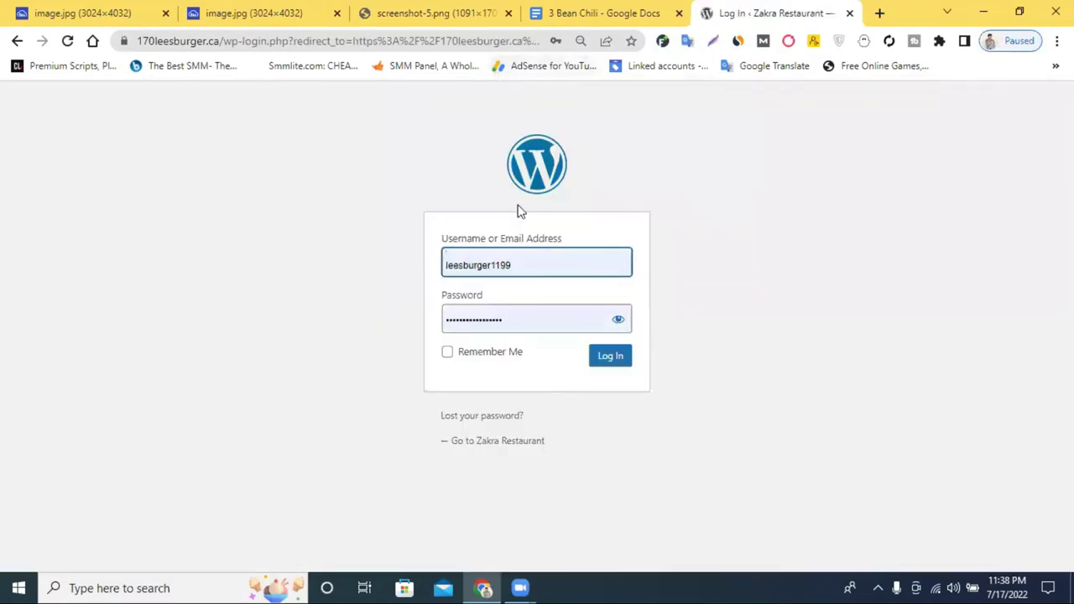
click(606, 361)
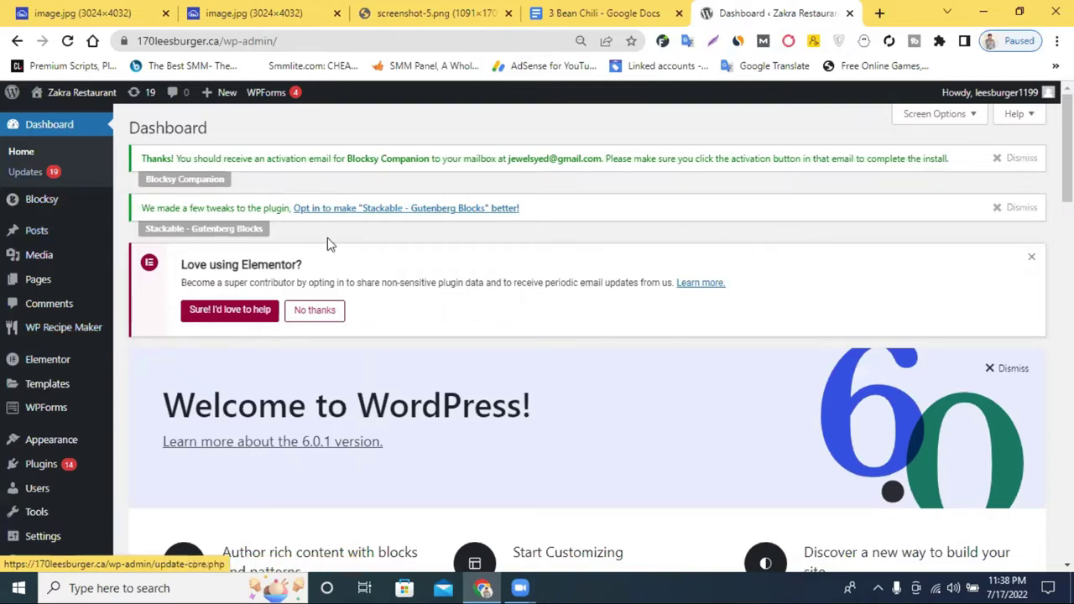
Step: Dismiss the Blocksy Companion, Stackable and Elementor notices on the dashboard
click(1018, 159)
click(1019, 158)
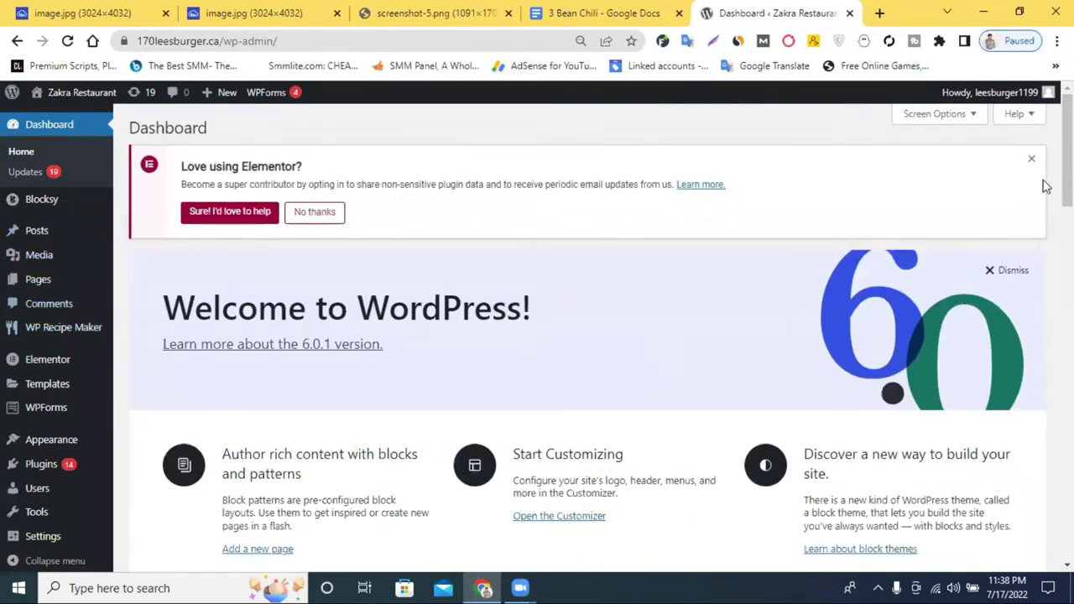
click(1032, 161)
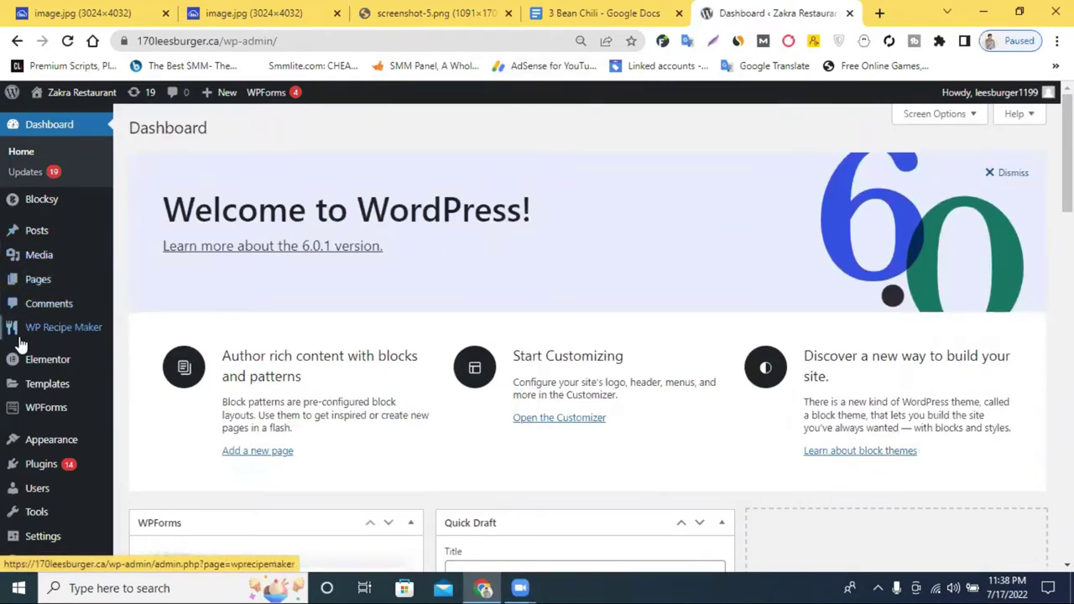
Step: Go to the site's installed plugins and open the page for adding new ones
scroll(21, 344, down, 3)
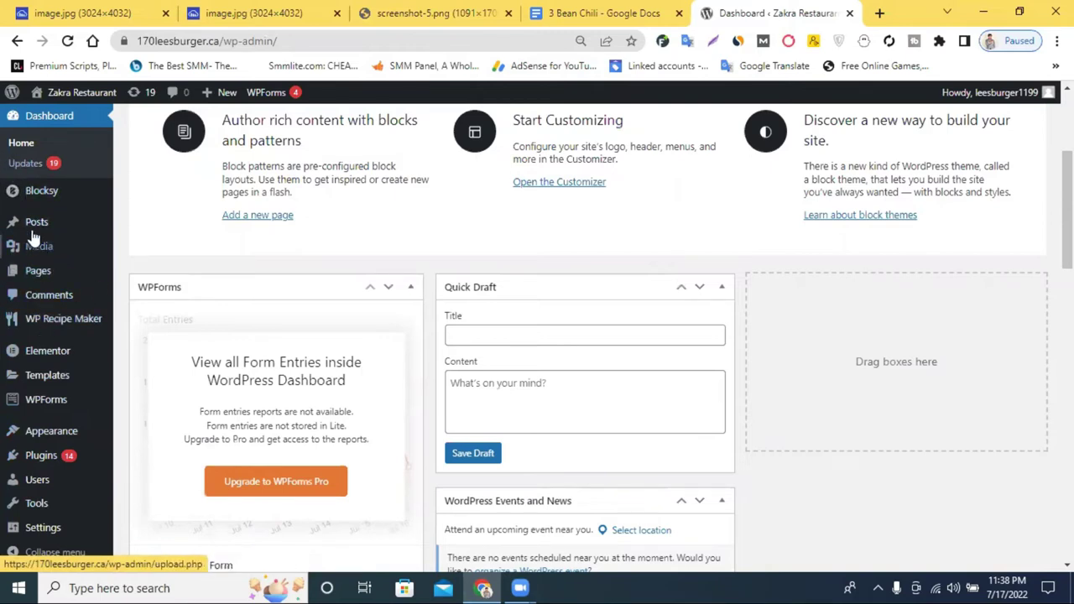
mouse_move(48, 270)
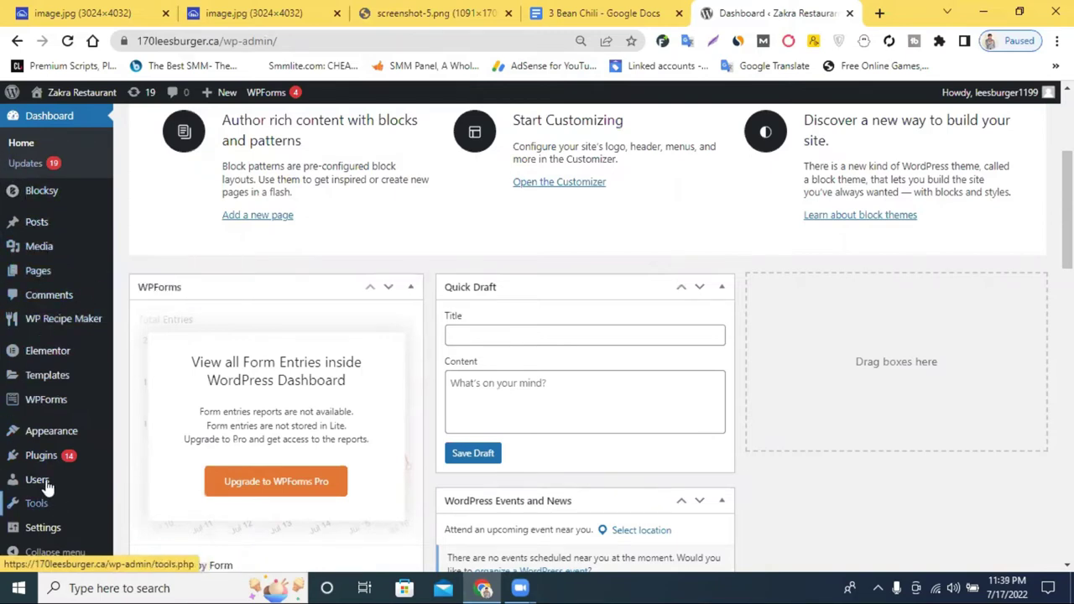
mouse_move(35, 470)
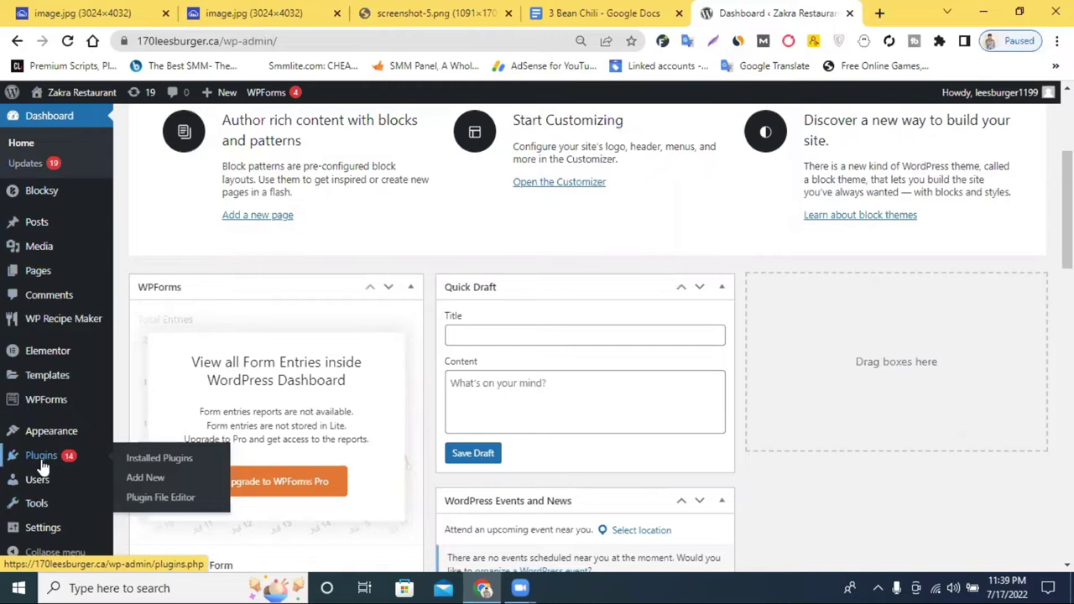
click(37, 464)
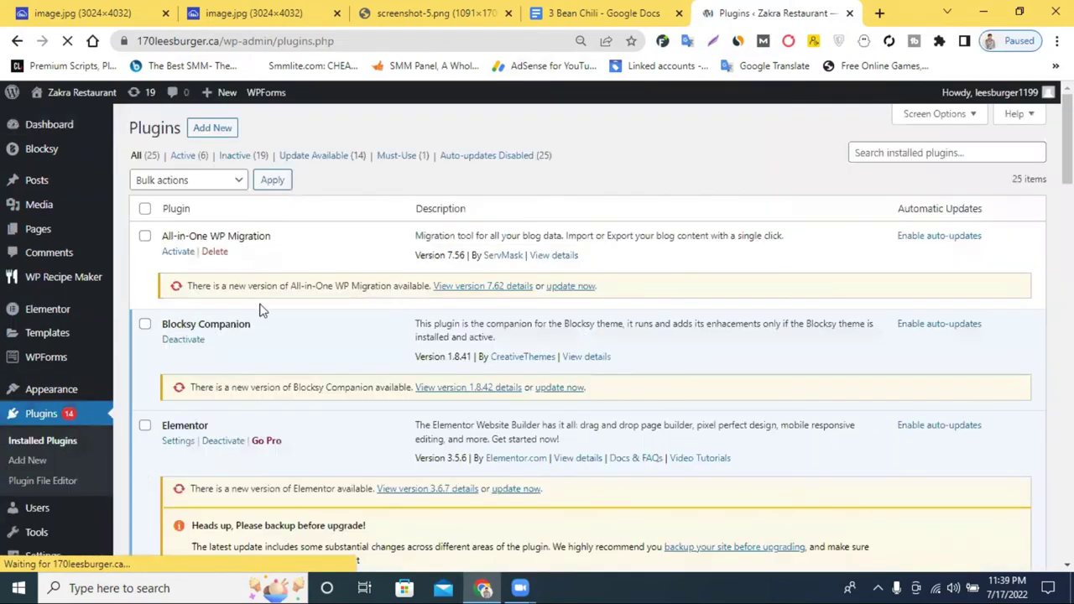
click(212, 128)
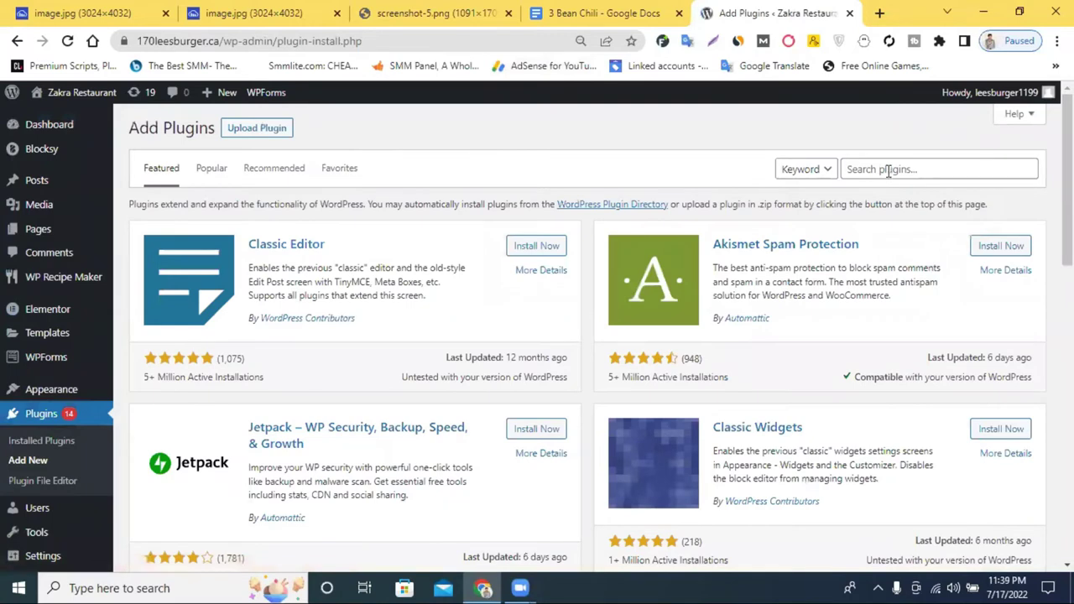
Step: Search the plugin directory for "recipe card" and activate Recipe Card Blocks for Gutenberg & Elementor
click(887, 170)
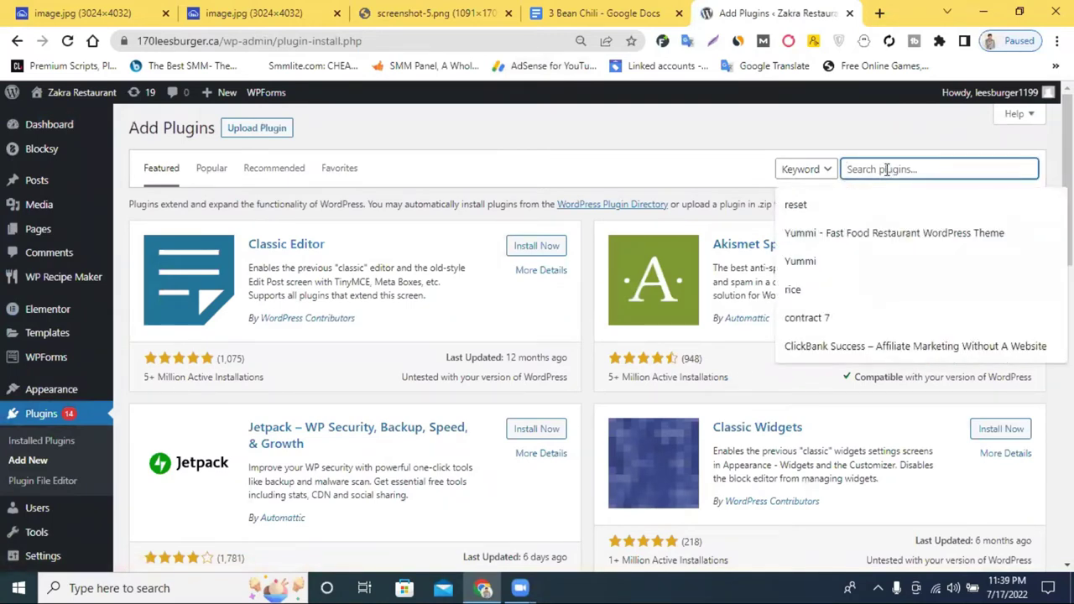
text(recip)
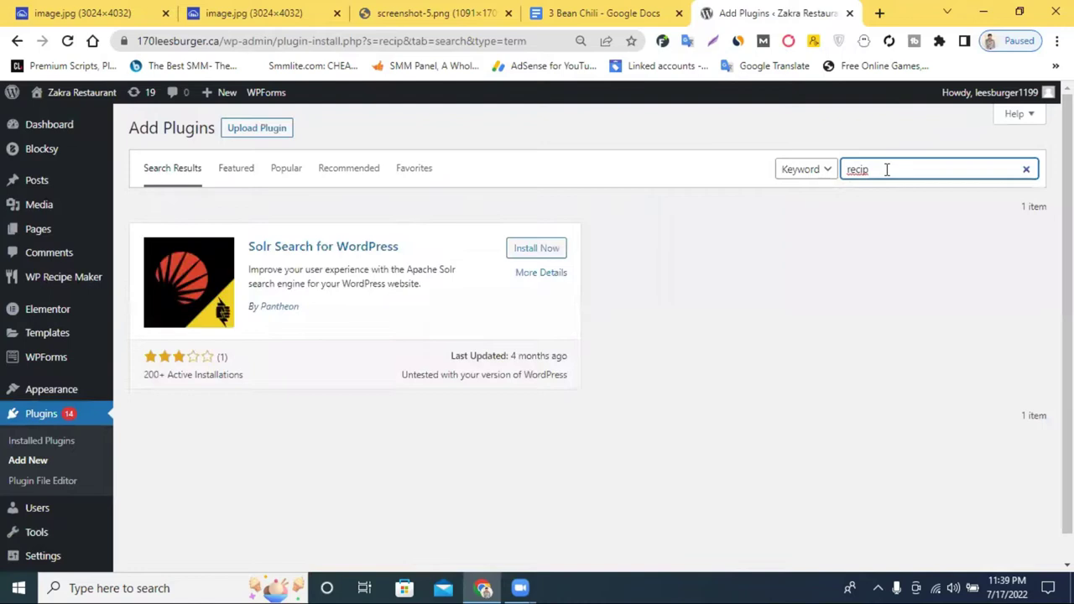
key(BackSpace)
text(e card)
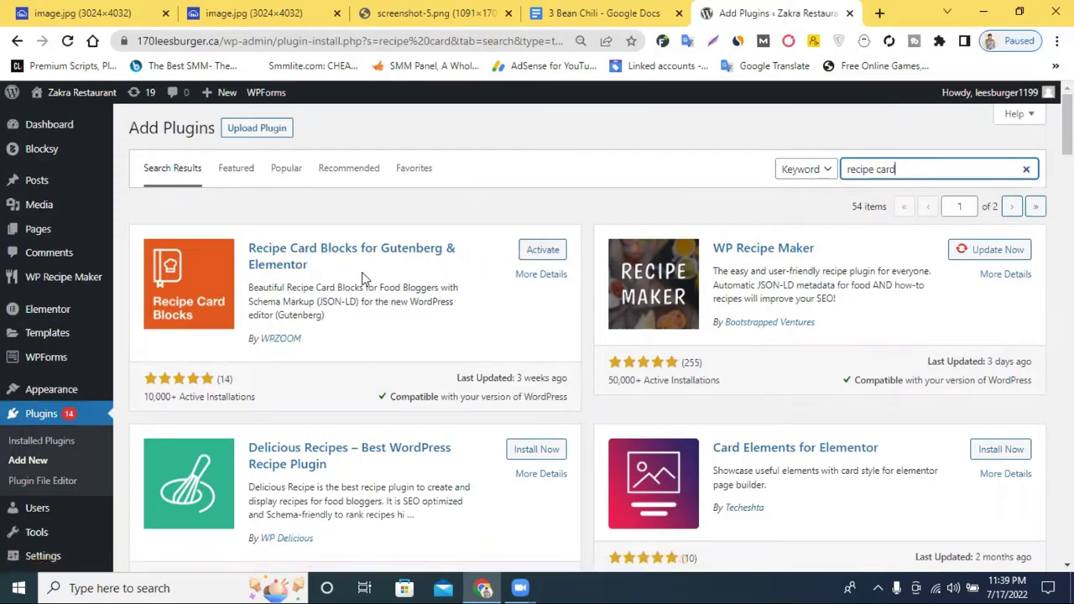
click(541, 252)
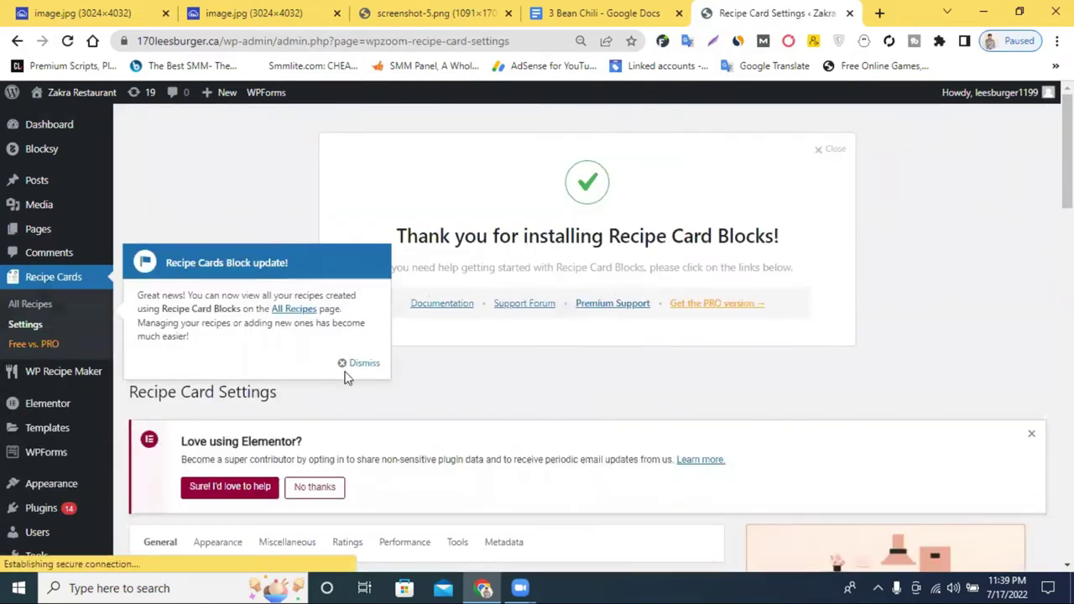
Step: Dismiss the Recipe Cards Block update notice and review the plugin's general Recipe Card settings
click(355, 366)
scroll(763, 252, down, 6)
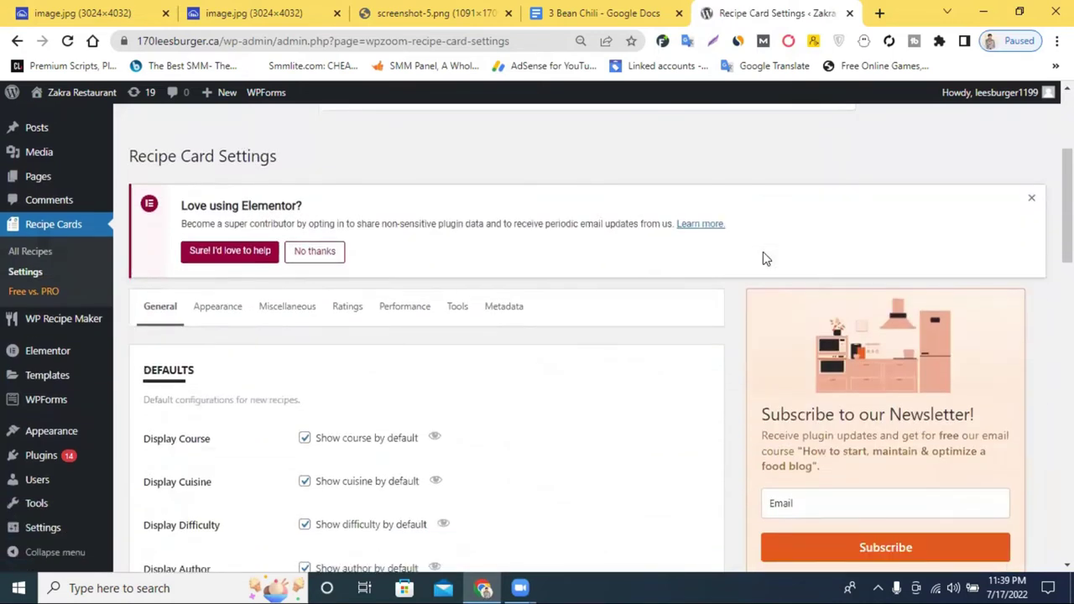
scroll(762, 250, up, 3)
scroll(763, 250, down, 5)
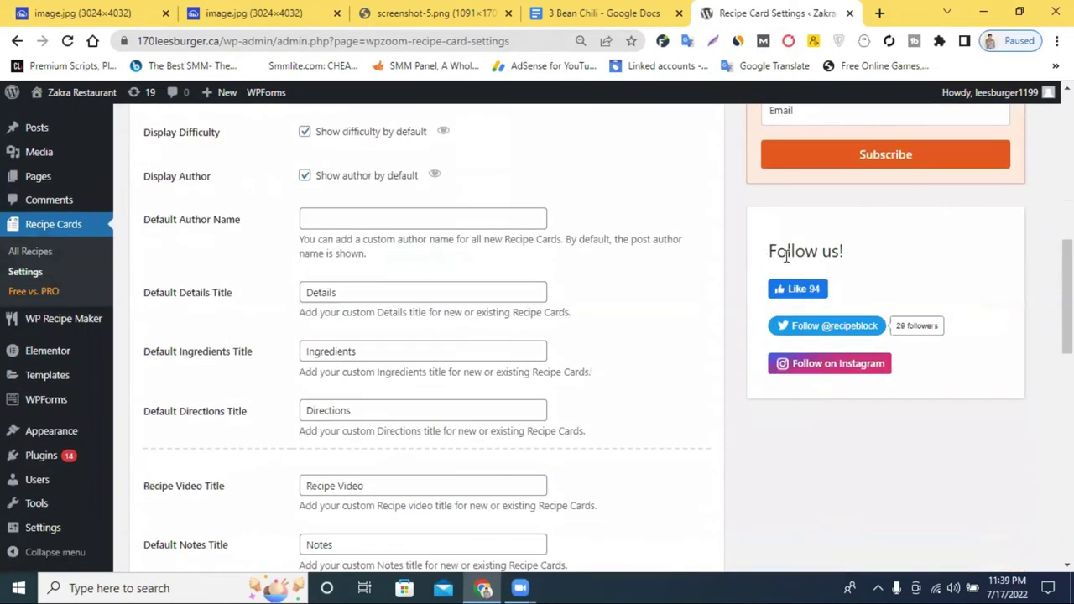
scroll(436, 330, down, 9)
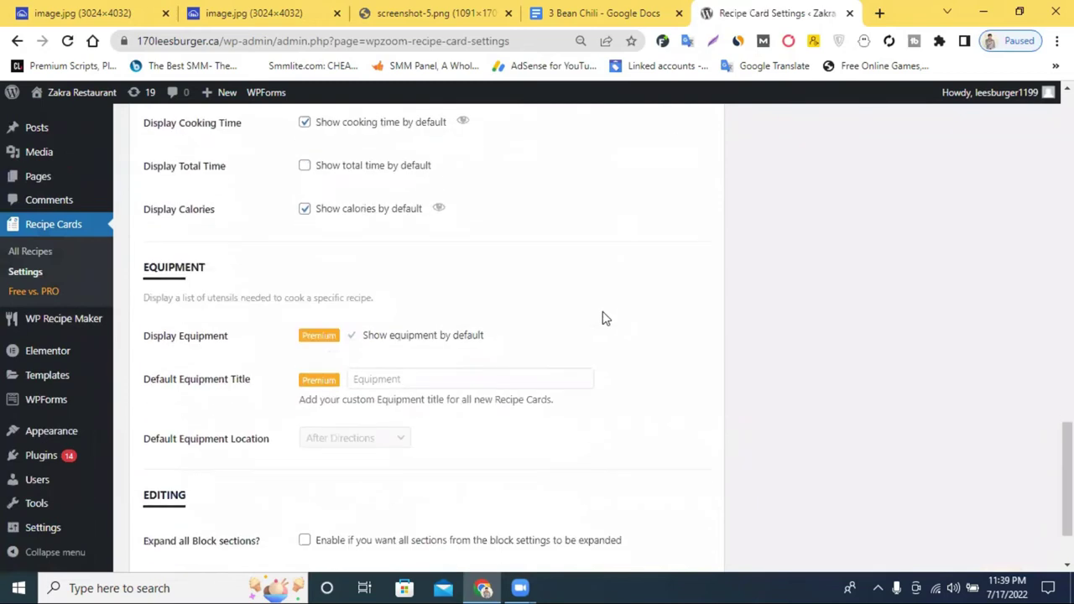
scroll(600, 317, up, 4)
scroll(592, 317, up, 4)
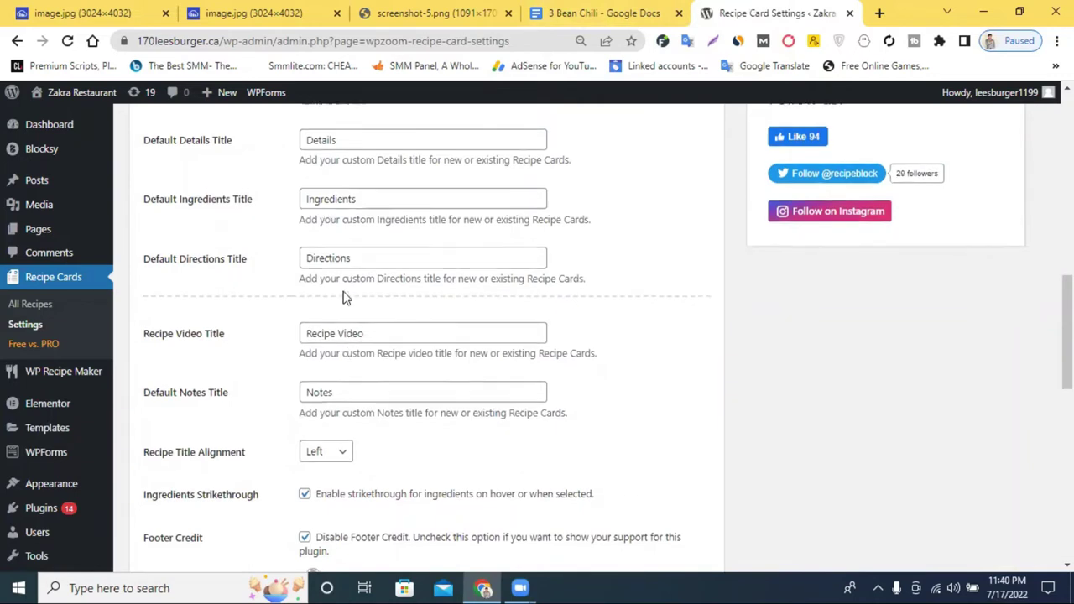
scroll(410, 297, up, 3)
Step: Recheck the sample Tzatziki Sauce card's details and ingredients, and switch to the 3 Bean Chili document in Google Docs
click(445, 12)
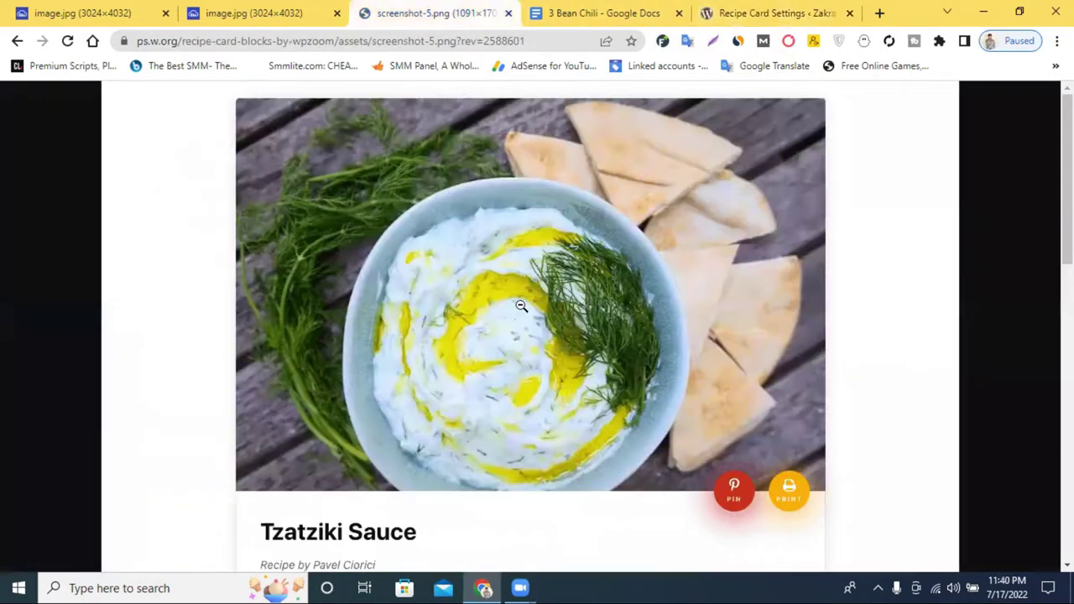
scroll(297, 240, down, 4)
scroll(316, 247, down, 2)
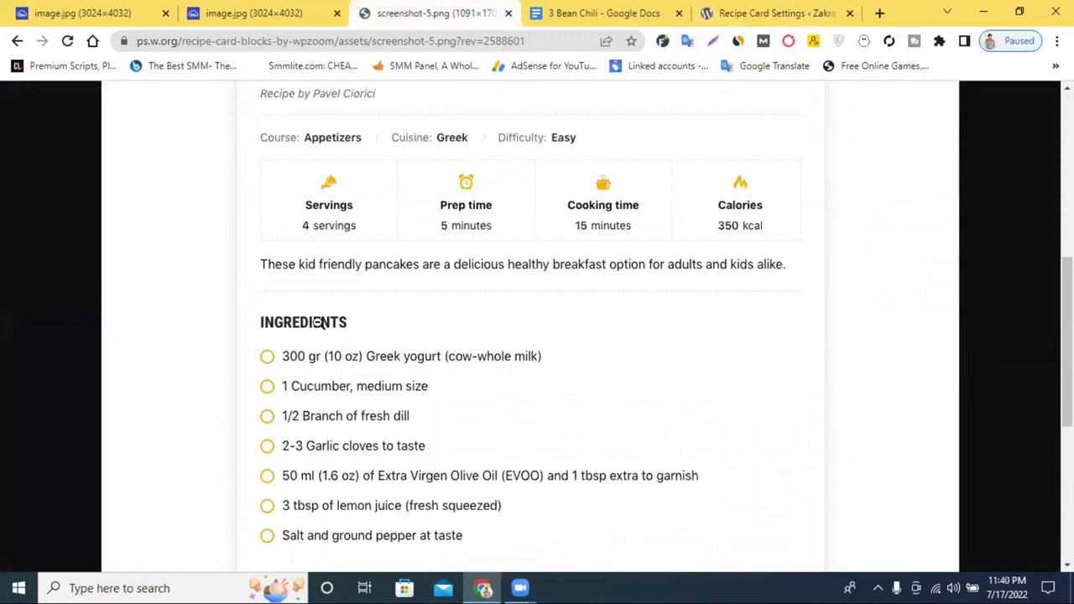
click(623, 11)
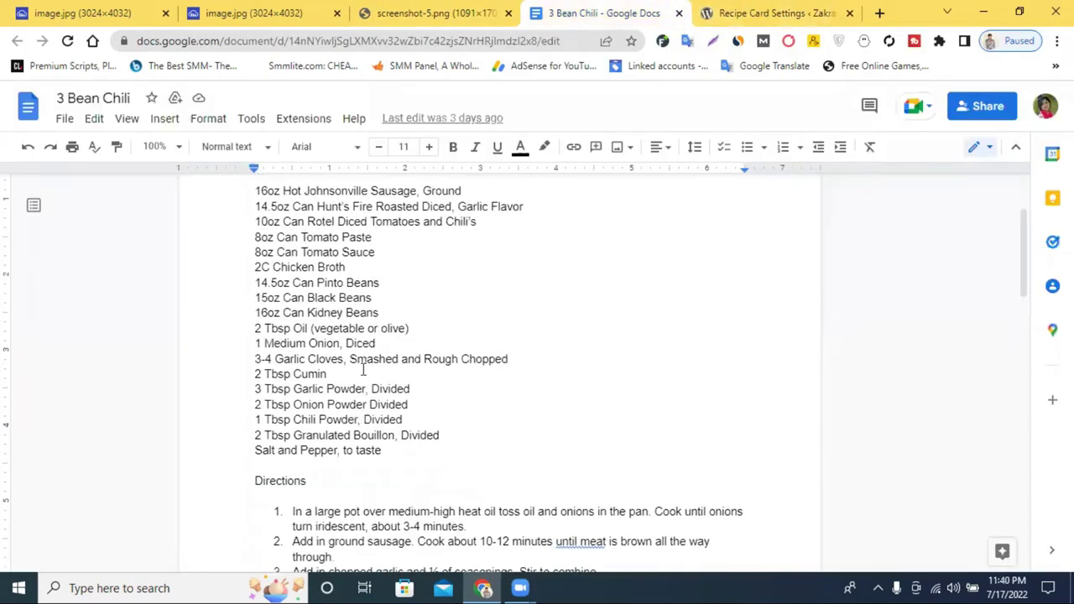
Step: Compare the 3 Bean Chili document's ingredients with the default section titles in the Recipe Card settings
scroll(363, 370, up, 3)
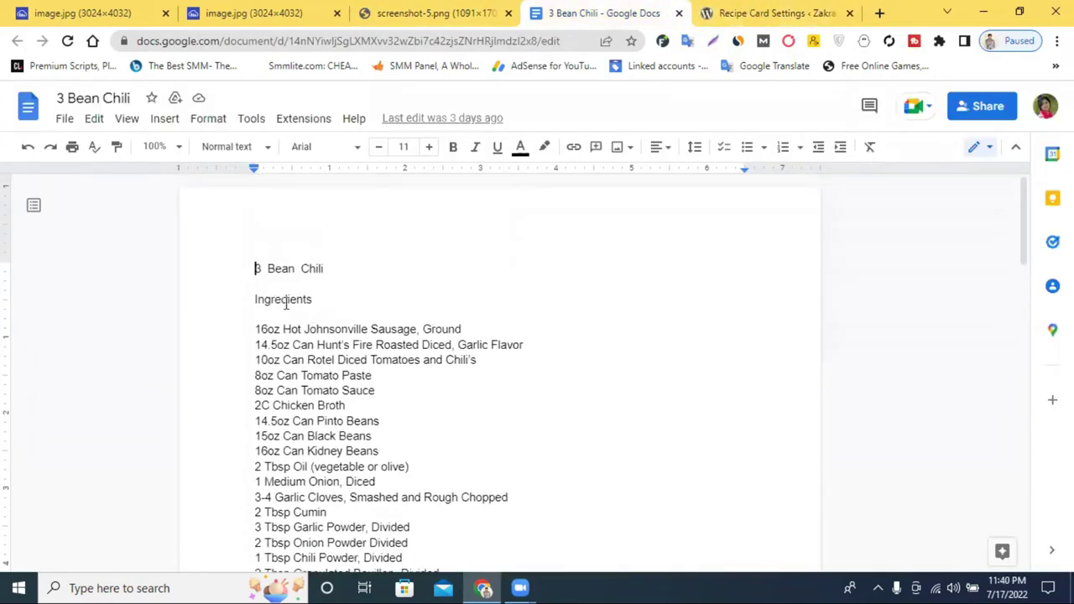
click(406, 10)
click(260, 8)
click(646, 11)
click(723, 17)
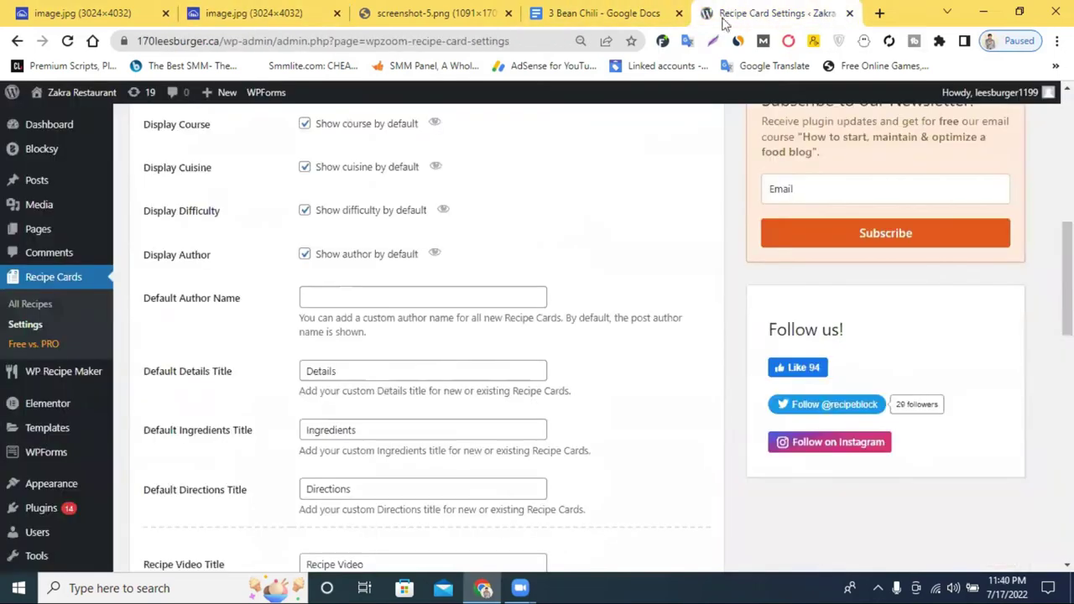
scroll(342, 414, down, 1)
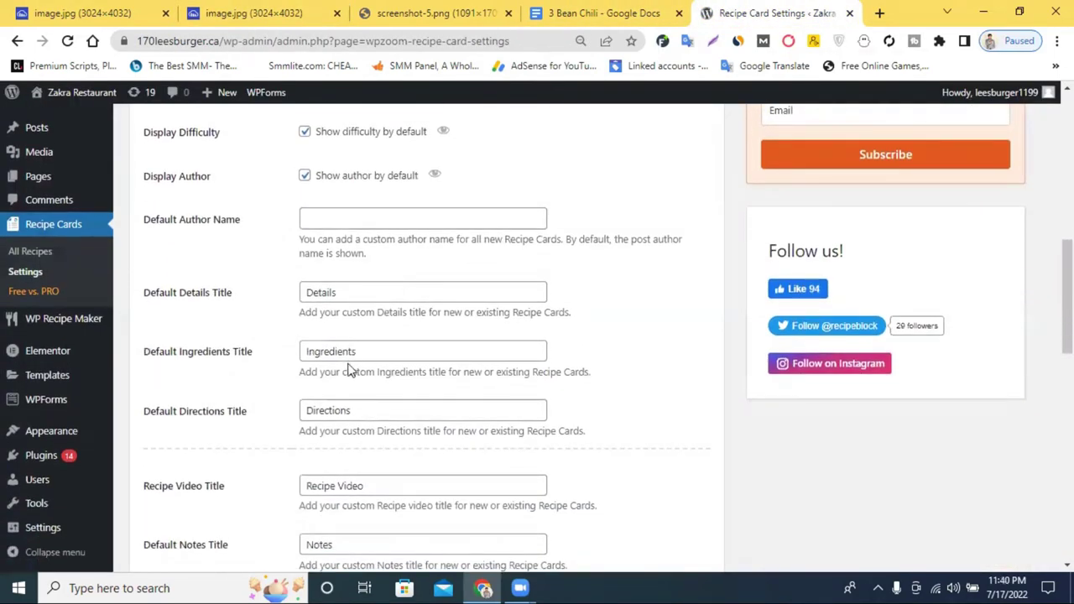
scroll(346, 372, down, 1)
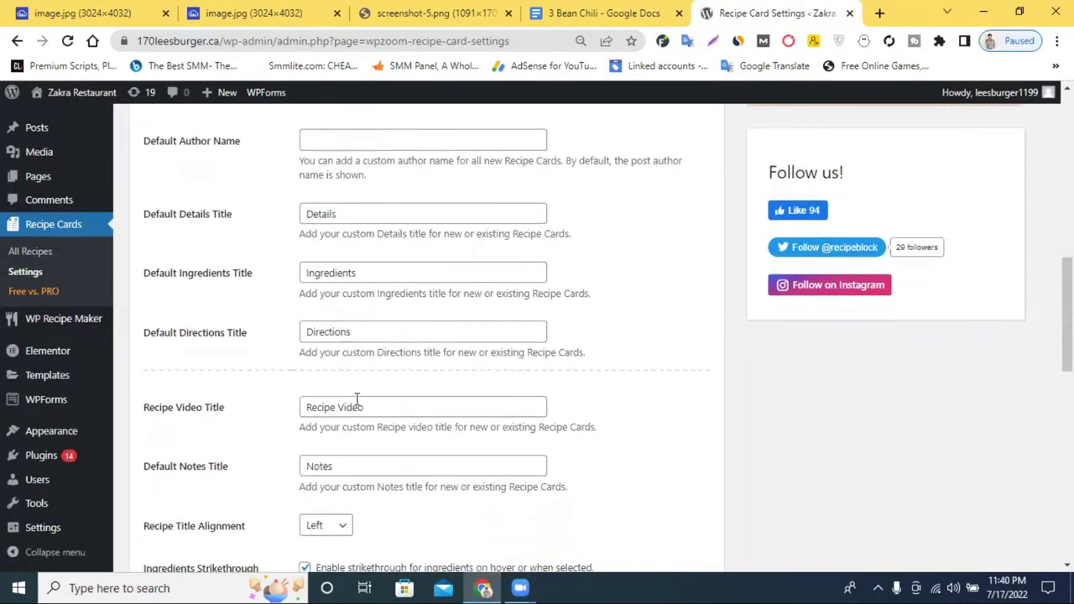
triple_click(357, 401)
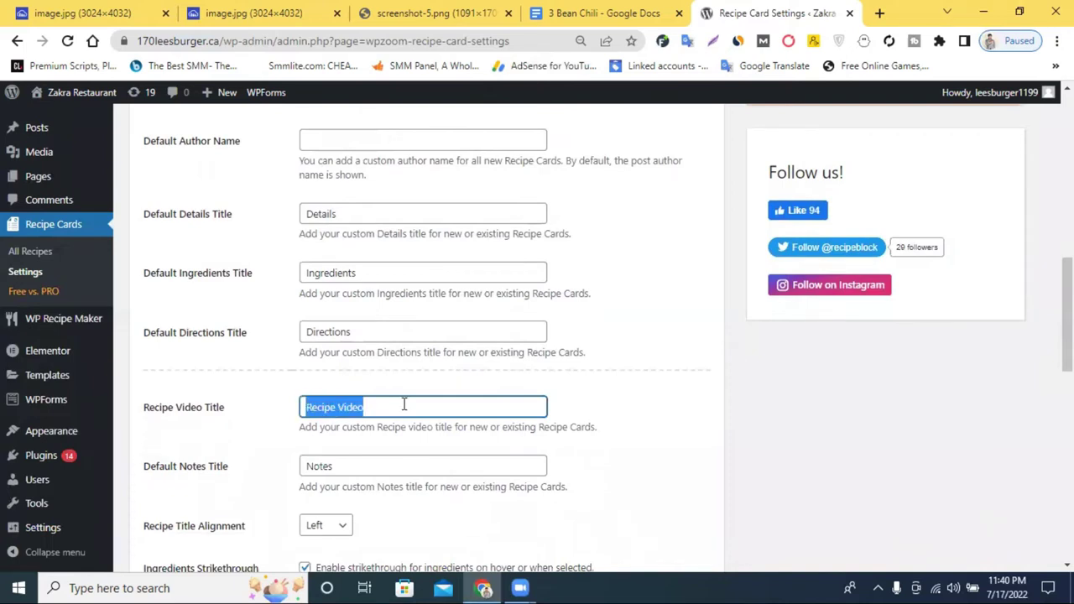
scroll(403, 403, down, 1)
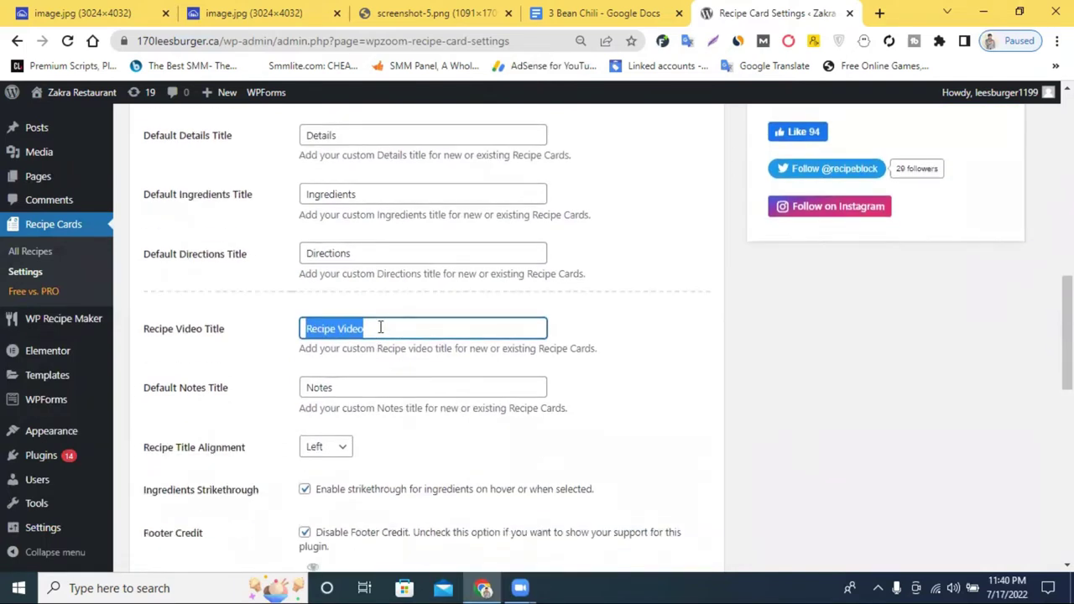
Step: Recheck the recipe document and sample card, and review the remaining Recipe Details, Equipment and Editing settings
click(579, 13)
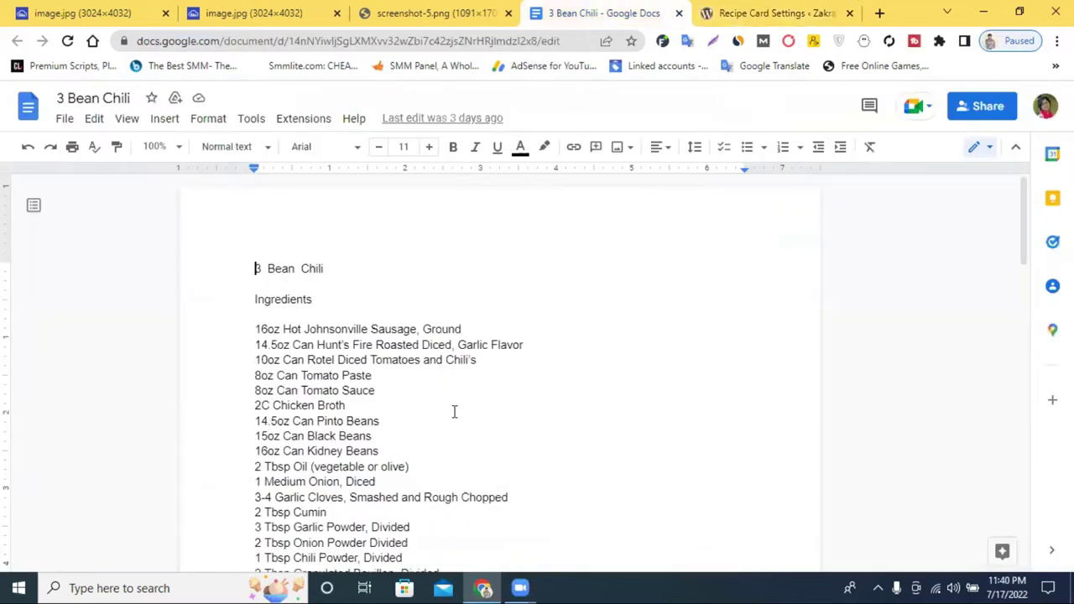
click(443, 10)
click(744, 11)
scroll(324, 347, down, 5)
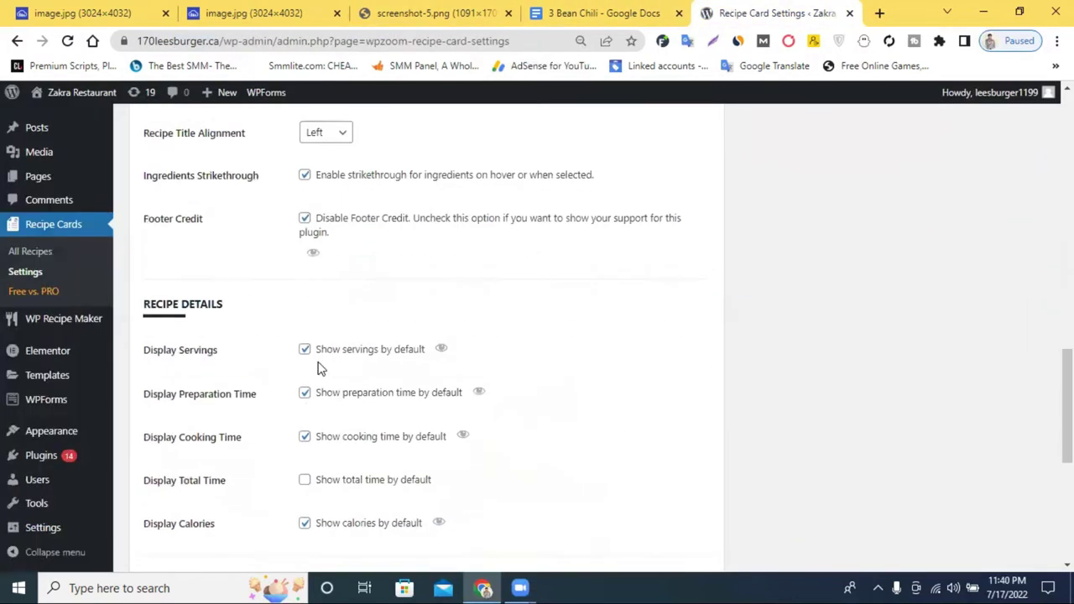
scroll(288, 418, down, 4)
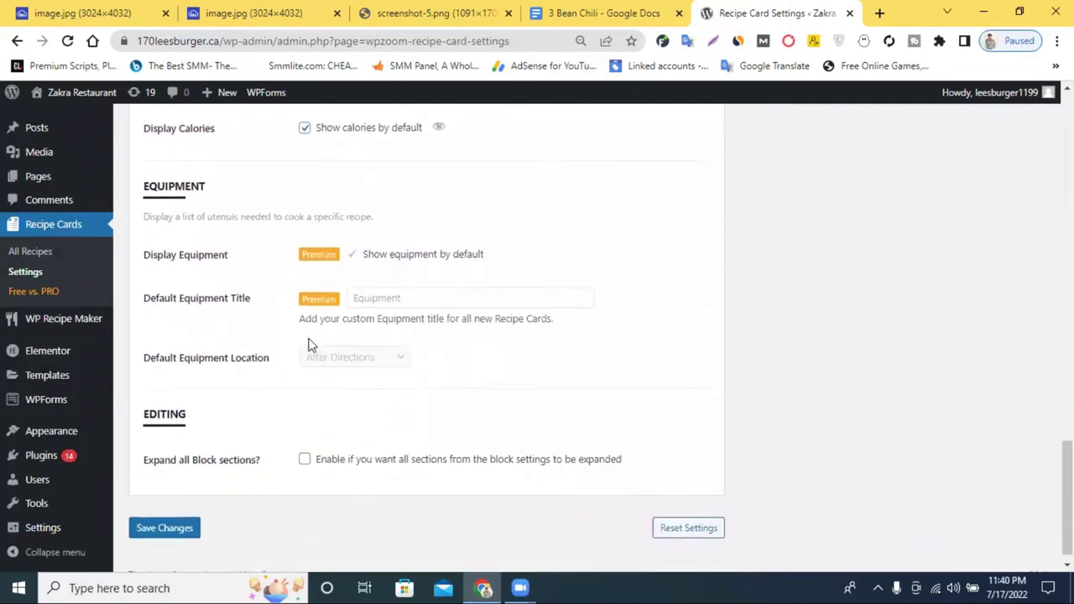
scroll(311, 344, down, 1)
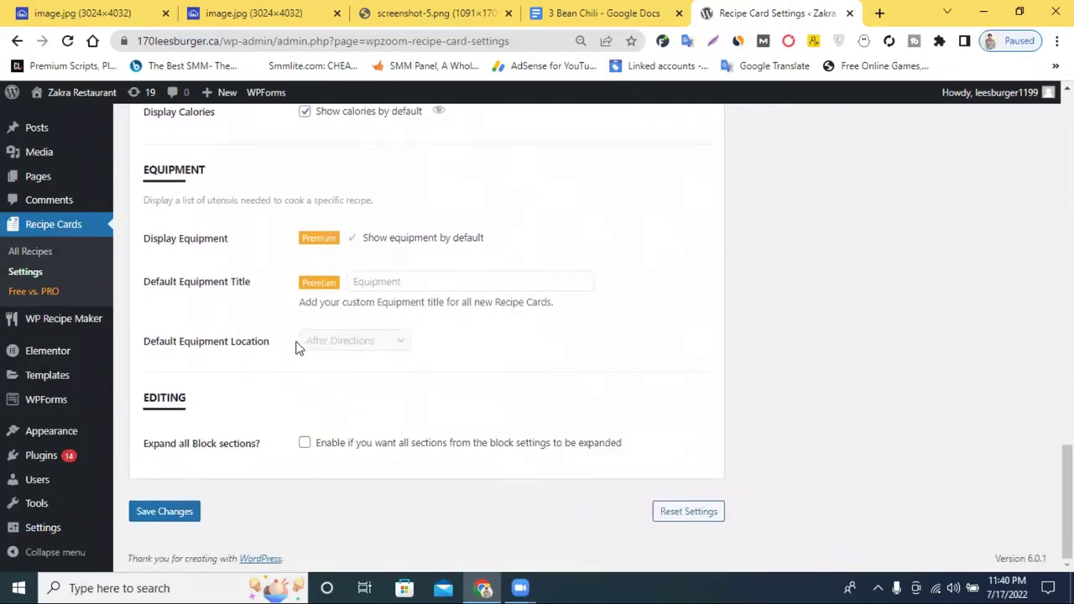
scroll(159, 302, up, 2)
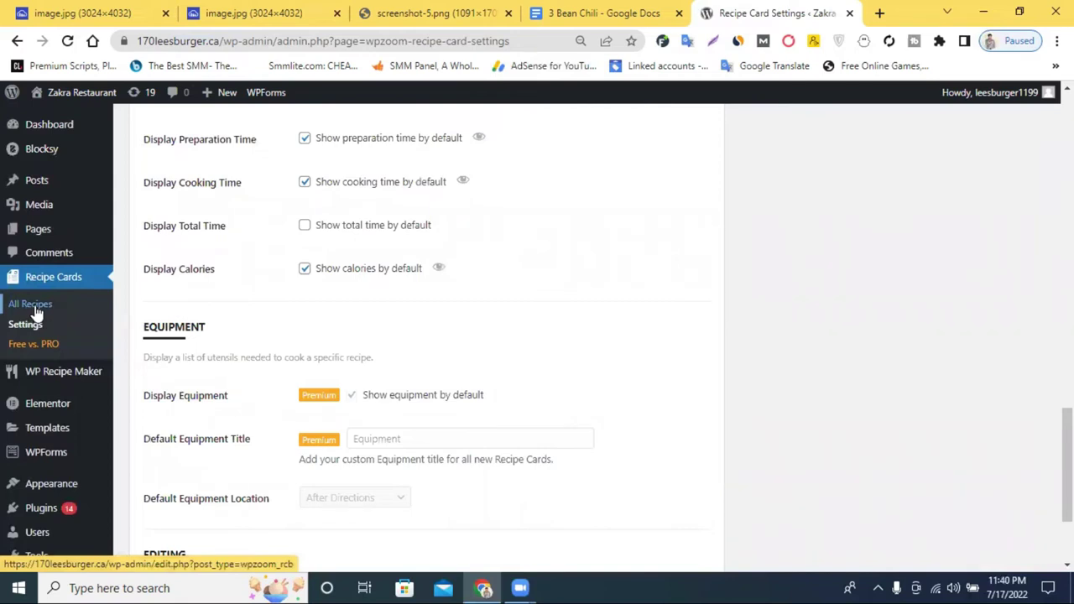
scroll(376, 307, up, 15)
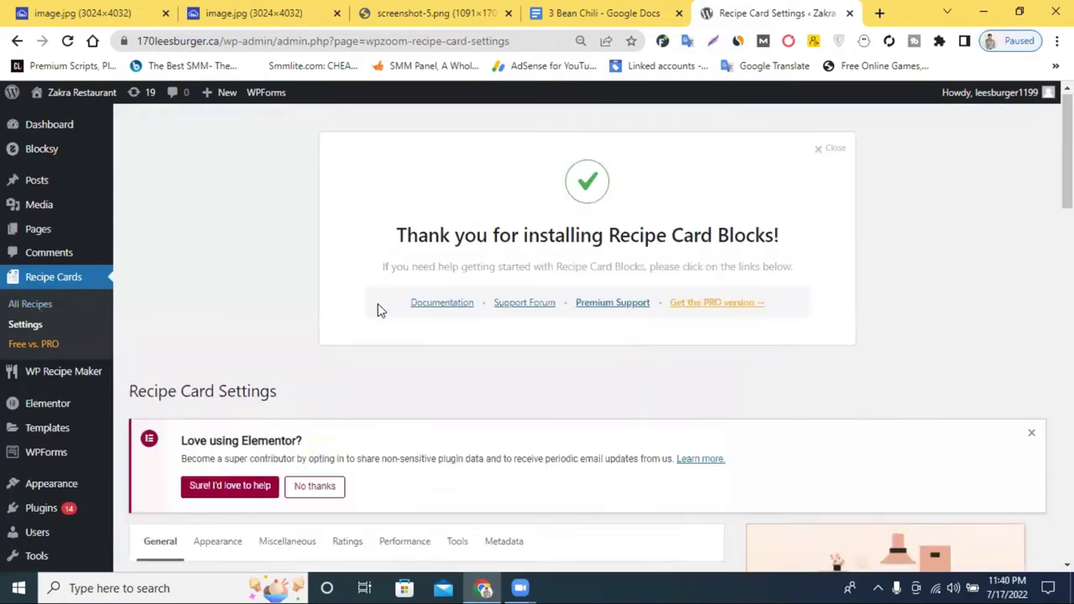
Step: Close the plugin's installation welcome notice and start a new recipe from the list of all recipes
click(827, 151)
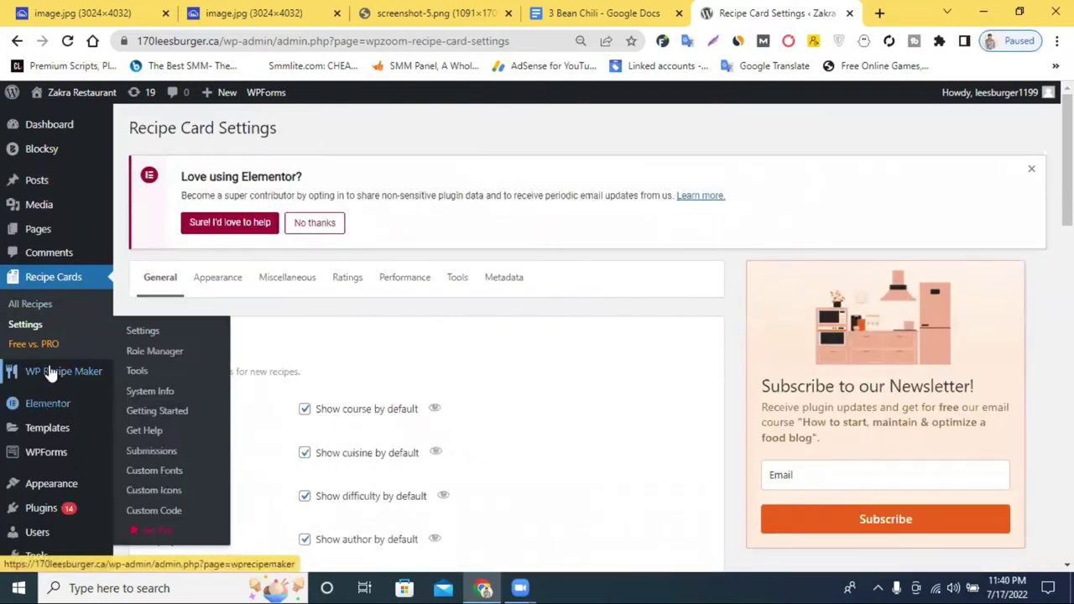
click(32, 306)
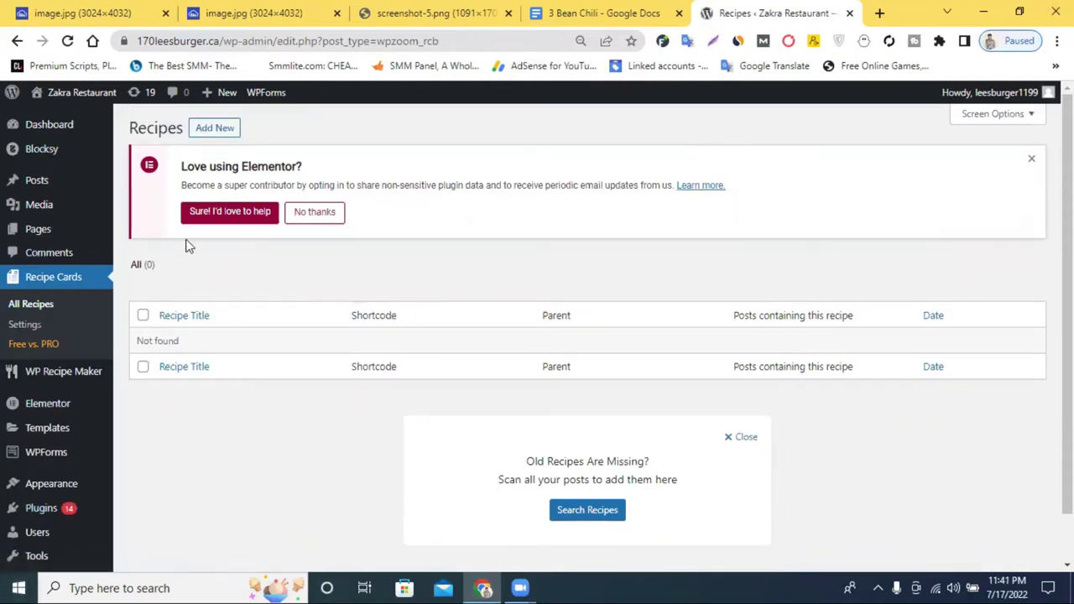
click(220, 132)
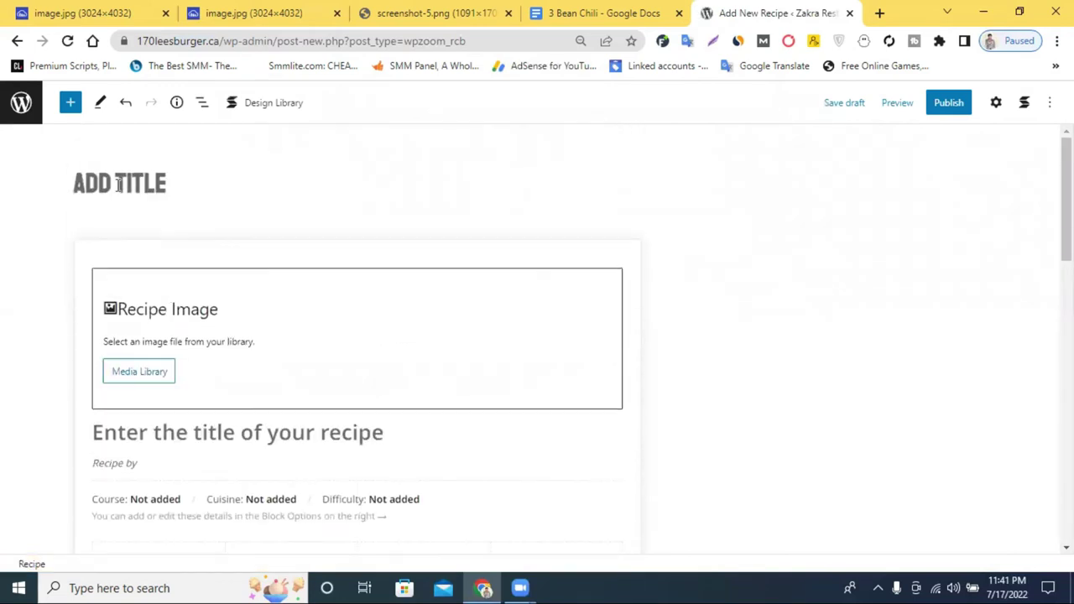
Step: Try pasting the 3 Bean Chili heading from the Google Docs document as the new recipe's title, and undo the paste
key(ctrl+Page_Up)
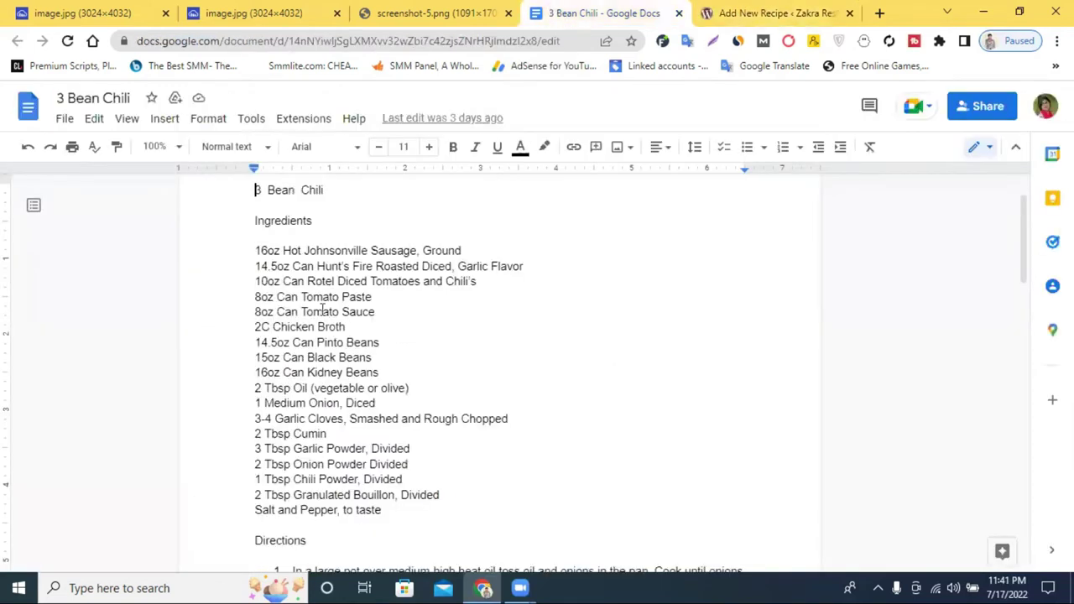
triple_click(270, 190)
right_click(277, 189)
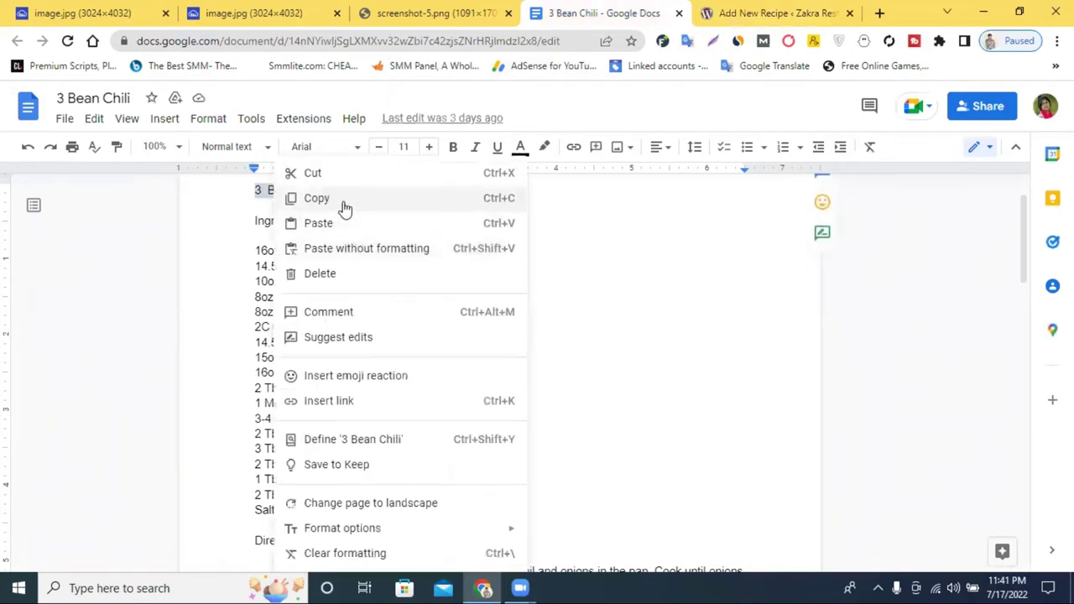
click(343, 211)
click(797, 13)
right_click(122, 181)
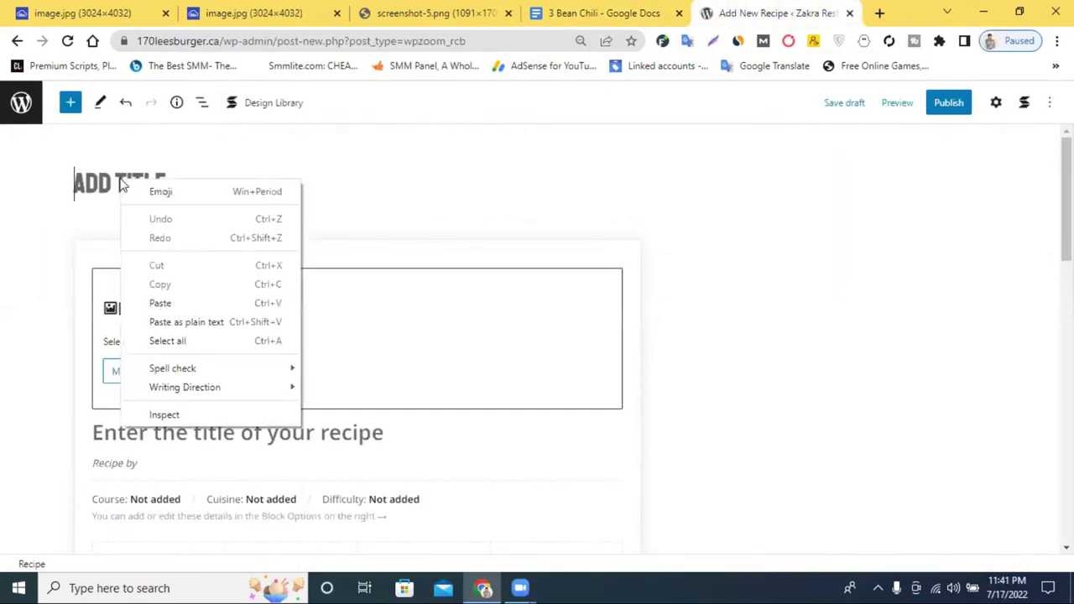
click(160, 303)
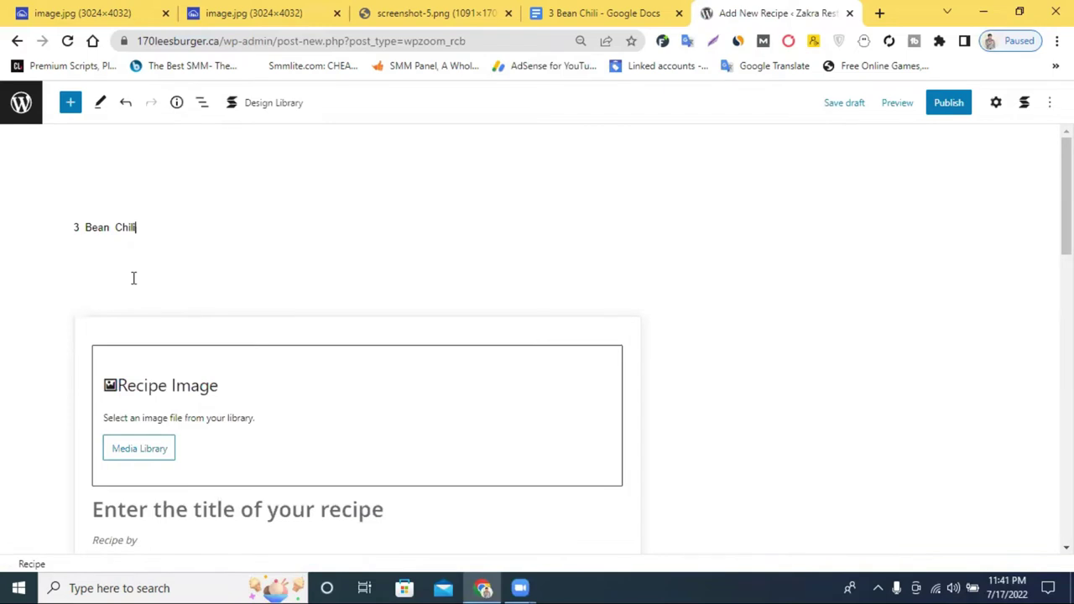
key(ctrl+z)
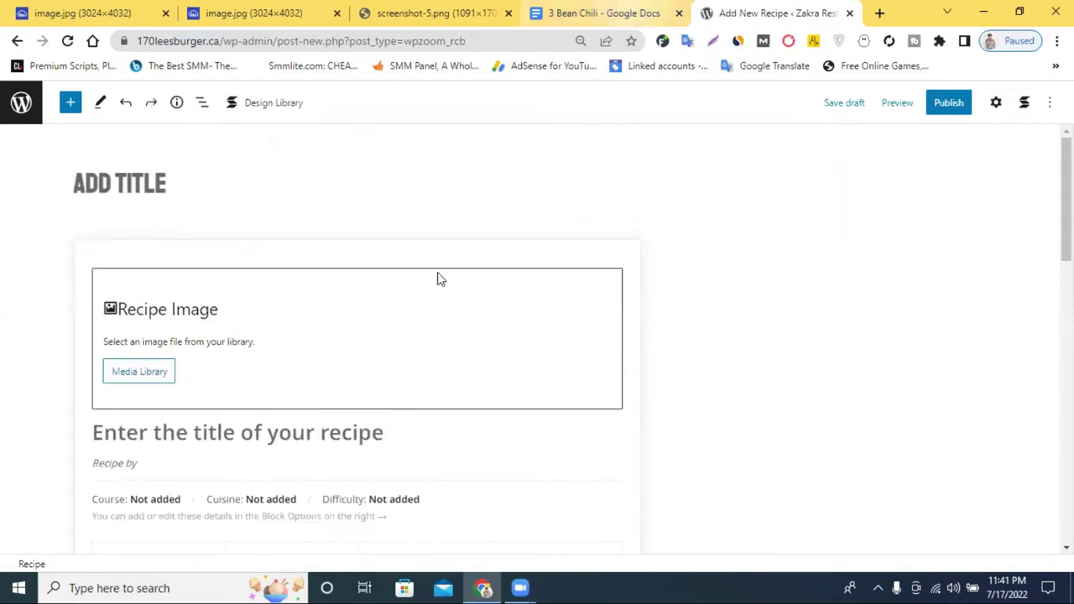
Step: Enter "3 BEAN CHILI" as the page title of the new recipe
text(3)
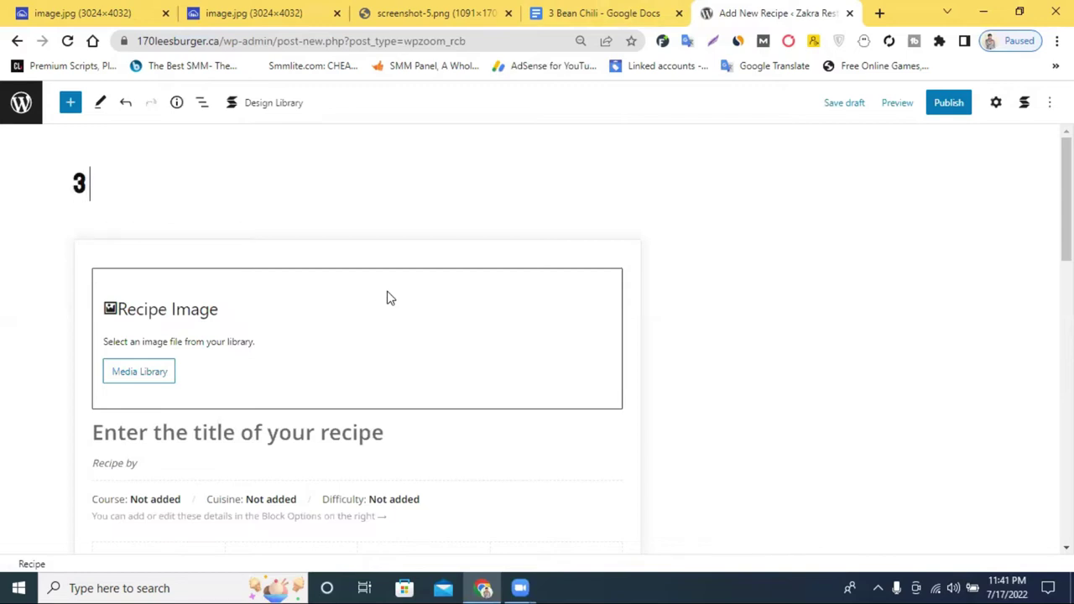
text( BEAN)
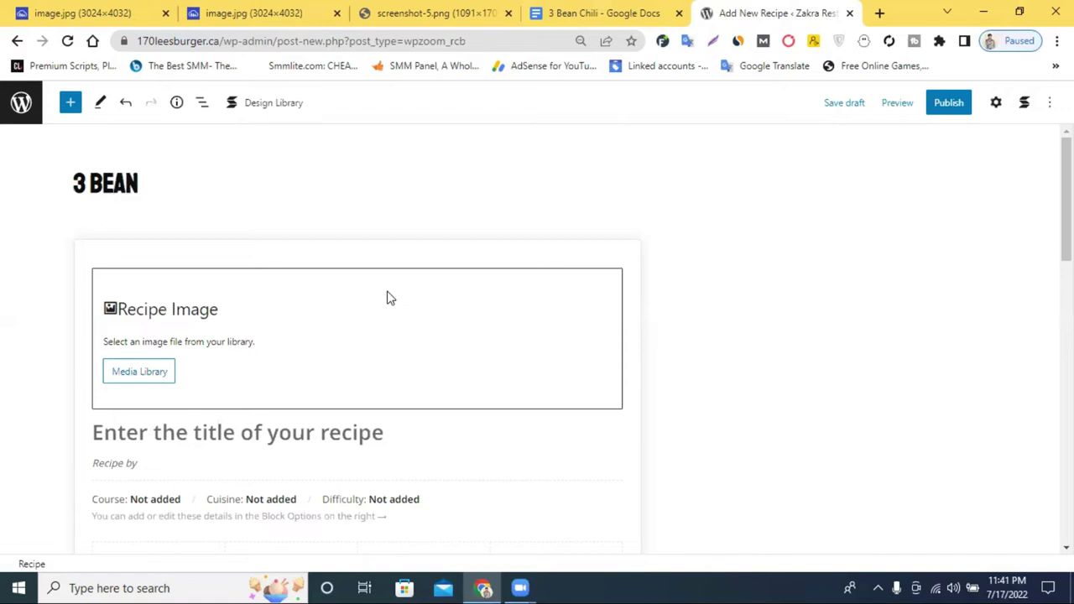
text( CHI)
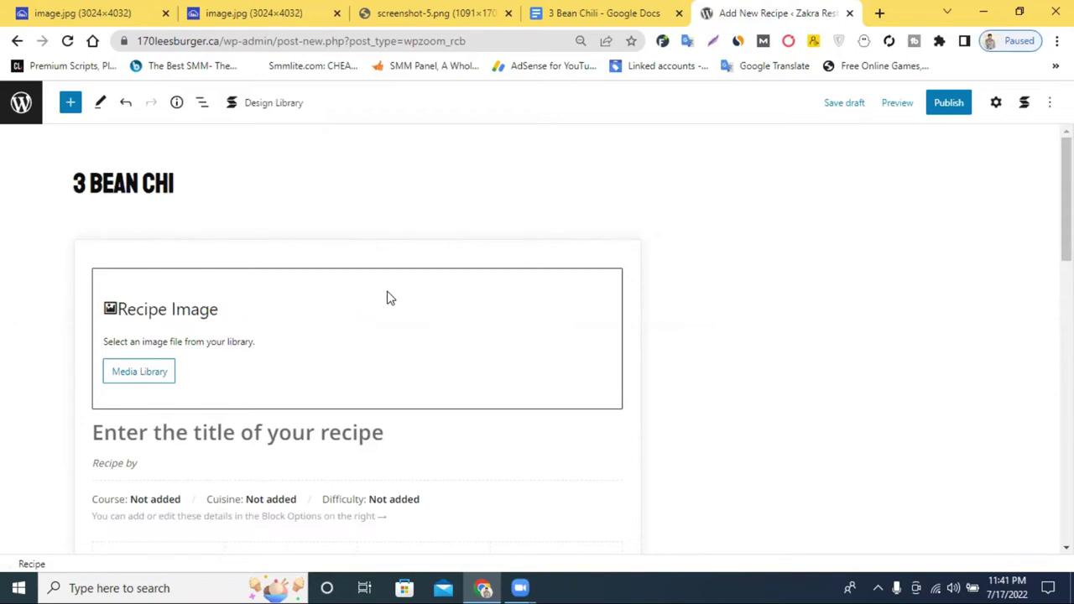
text(LI)
Step: Set the recipe image to blog-image-9.webp from the media library
click(156, 370)
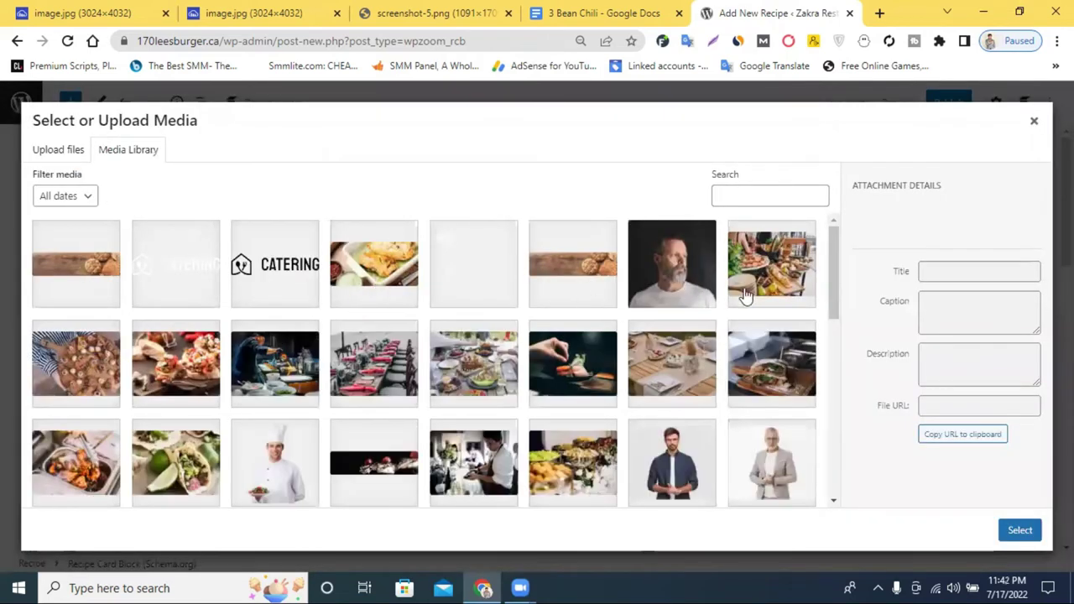
click(775, 272)
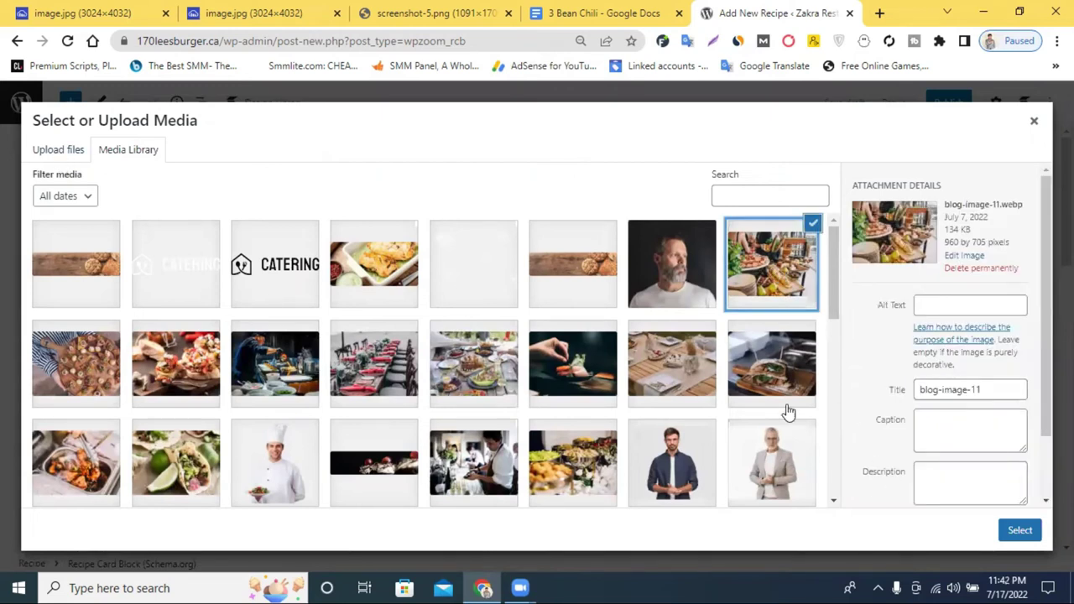
scroll(503, 394, down, 3)
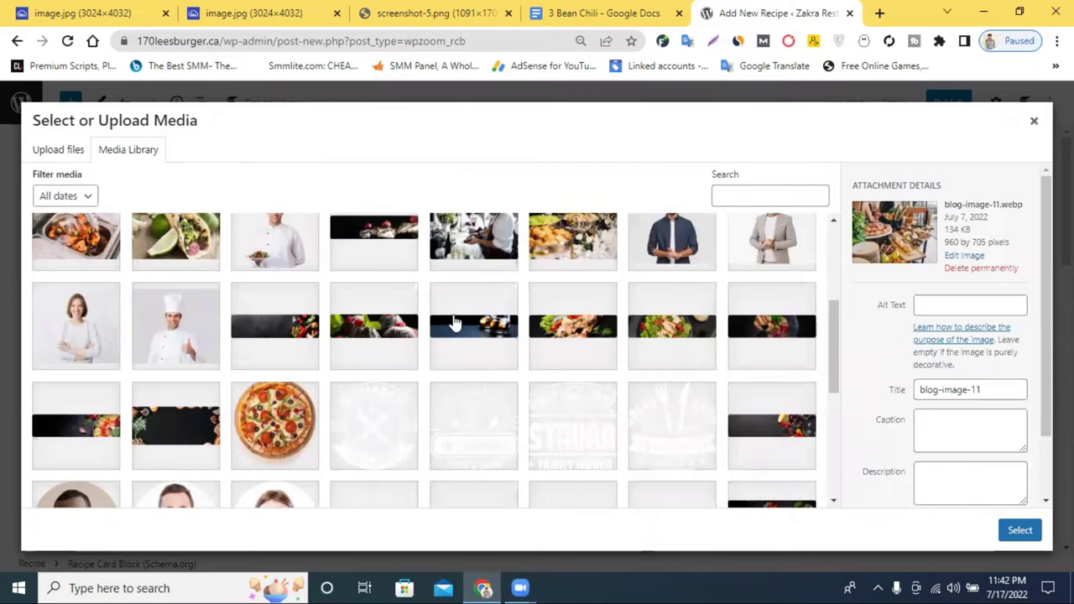
scroll(514, 346, up, 1)
scroll(503, 344, up, 3)
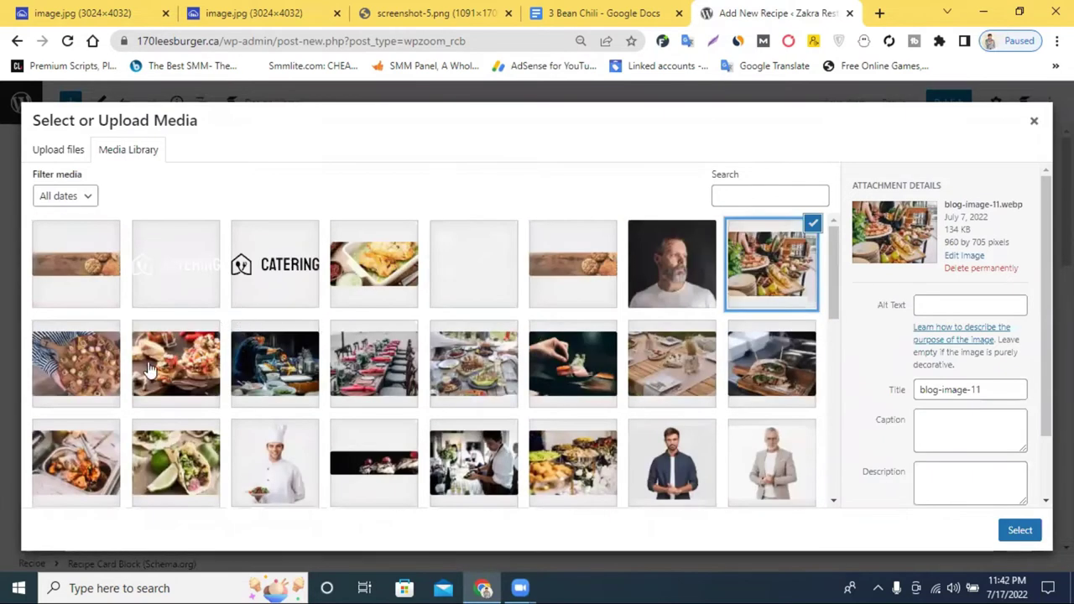
click(178, 369)
click(1031, 529)
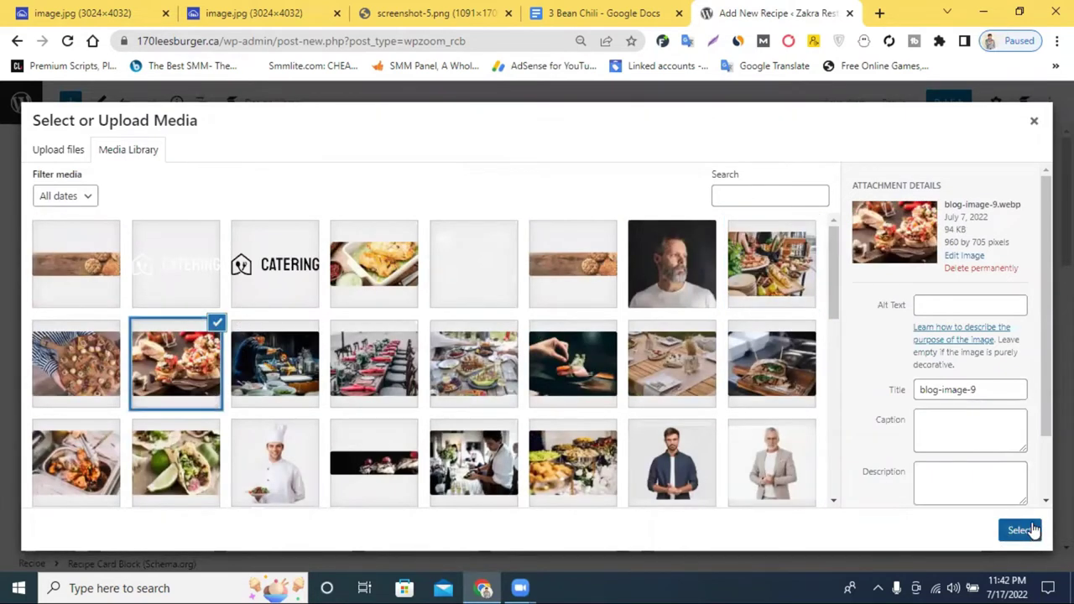
Step: Align the Recipe Card block to the center of the page
scroll(349, 255, down, 2)
click(345, 250)
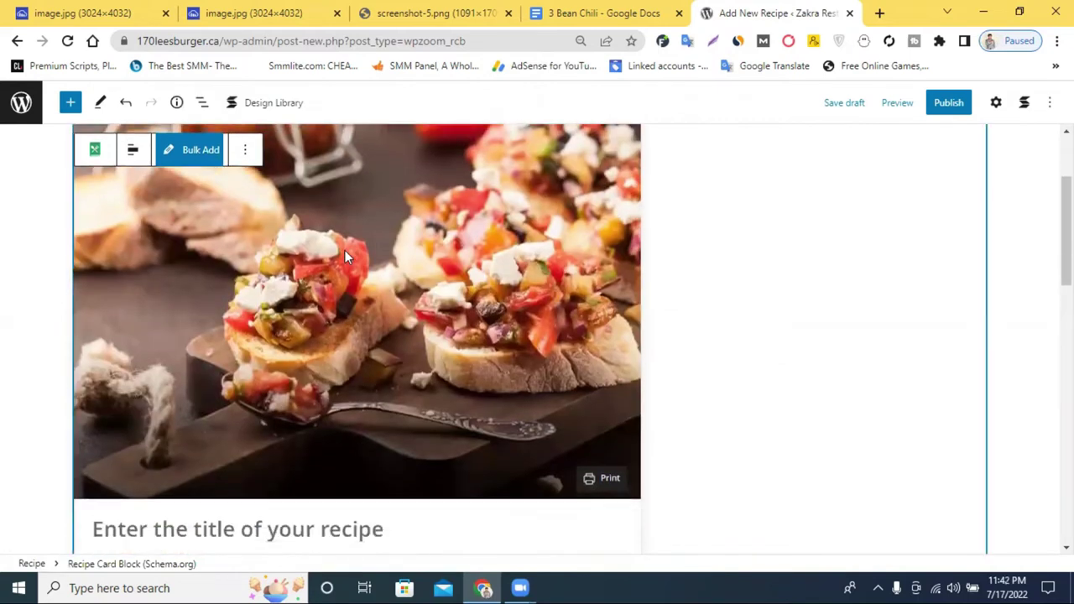
scroll(421, 274, up, 2)
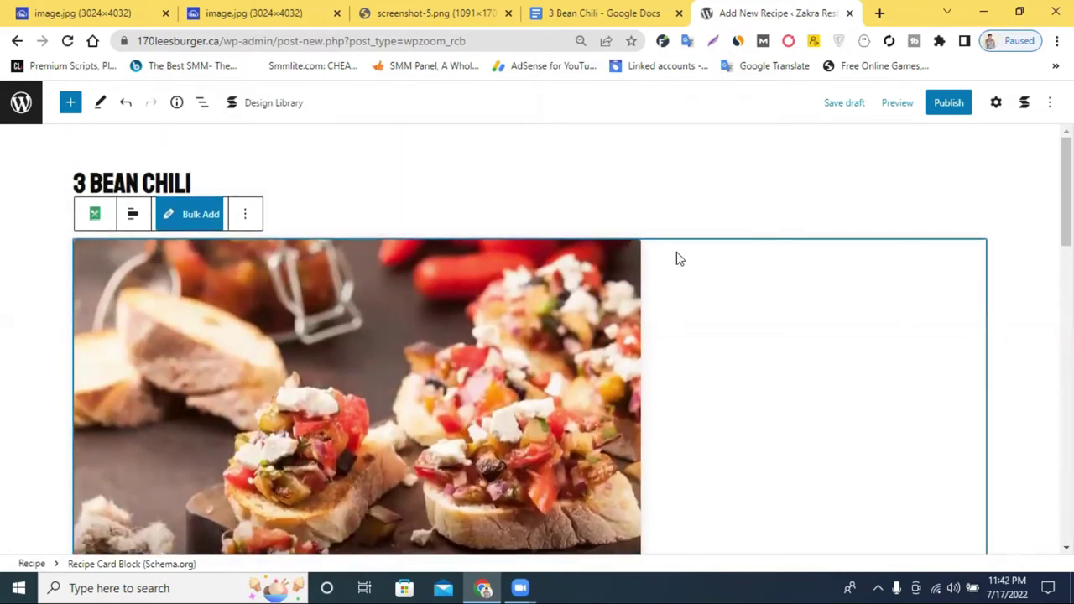
click(134, 215)
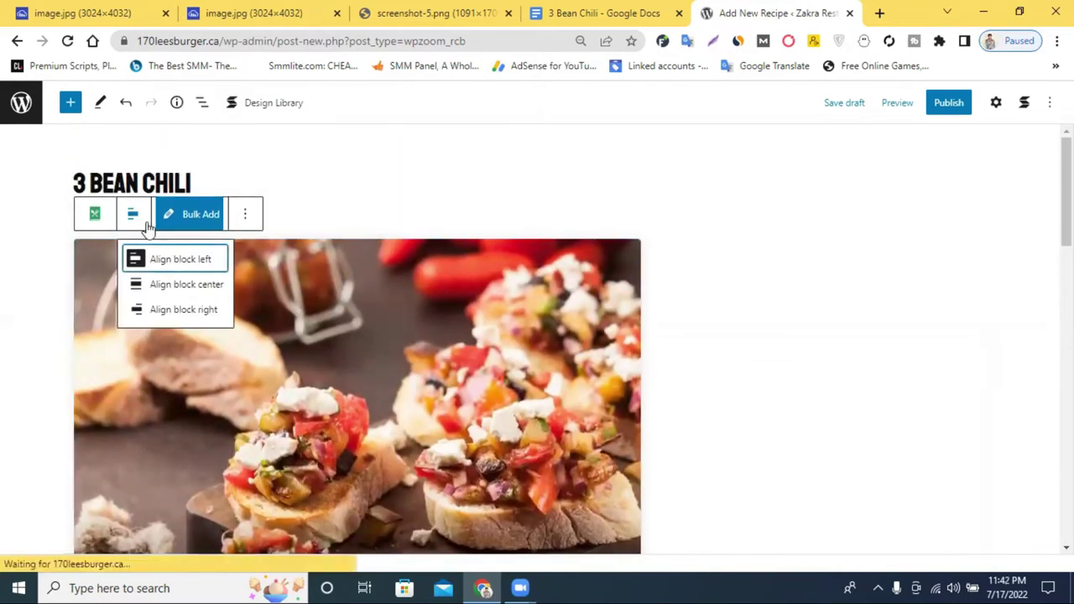
click(187, 289)
Step: Look over the recipe card from the page title and image down to its empty title and details
scroll(484, 281, down, 5)
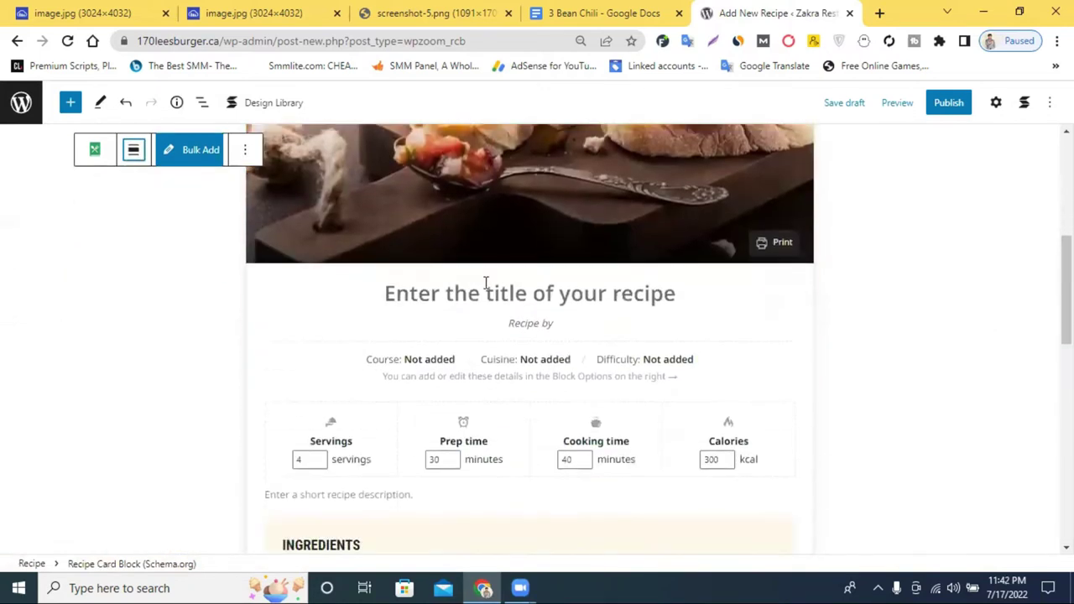
scroll(484, 281, up, 5)
scroll(484, 286, up, 1)
click(326, 177)
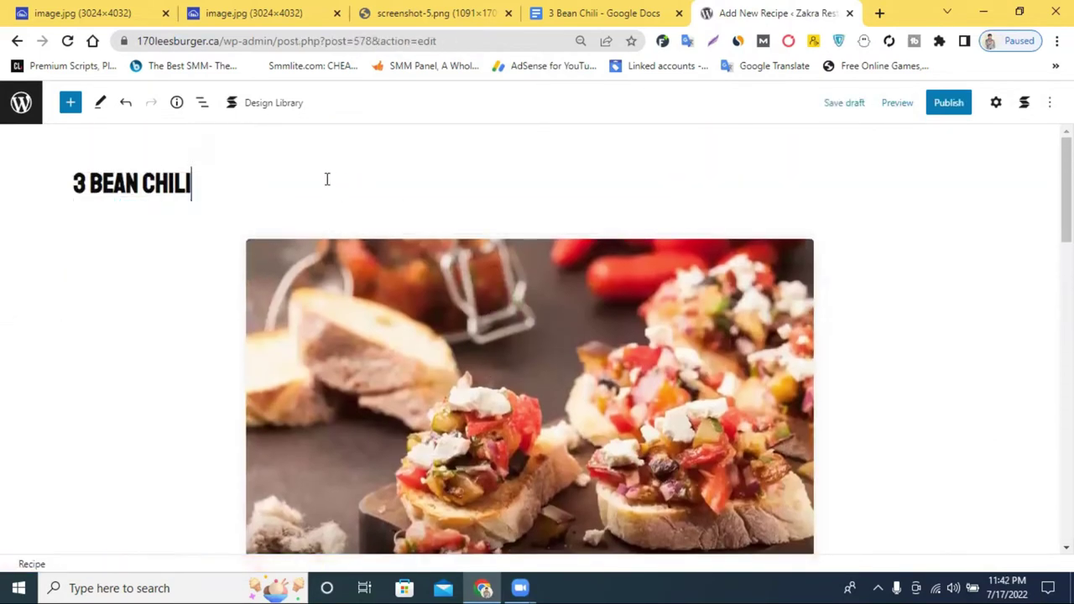
click(277, 282)
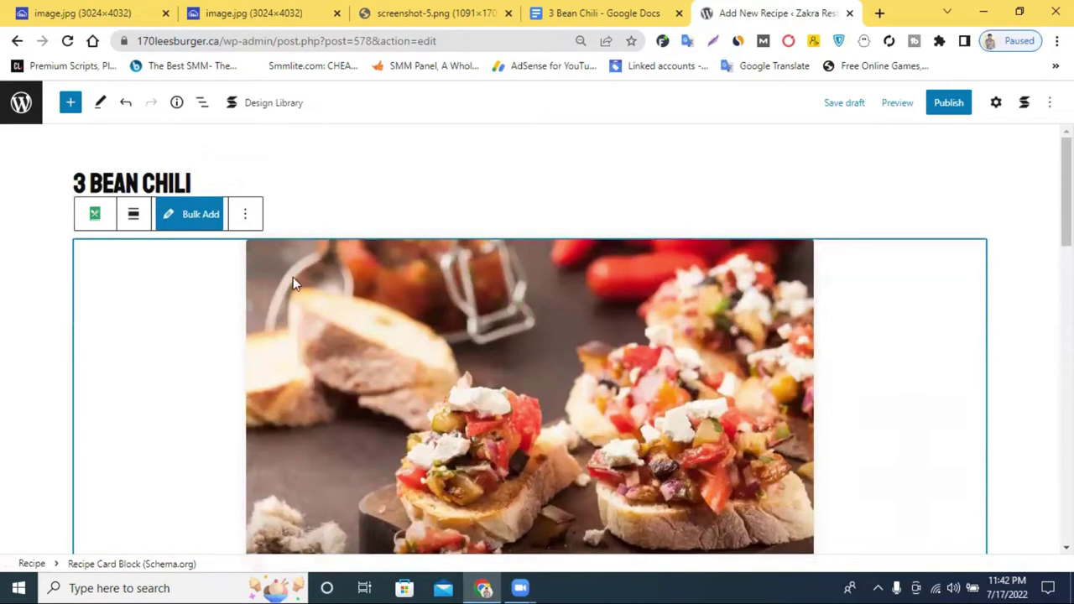
scroll(483, 256, down, 2)
scroll(484, 260, down, 4)
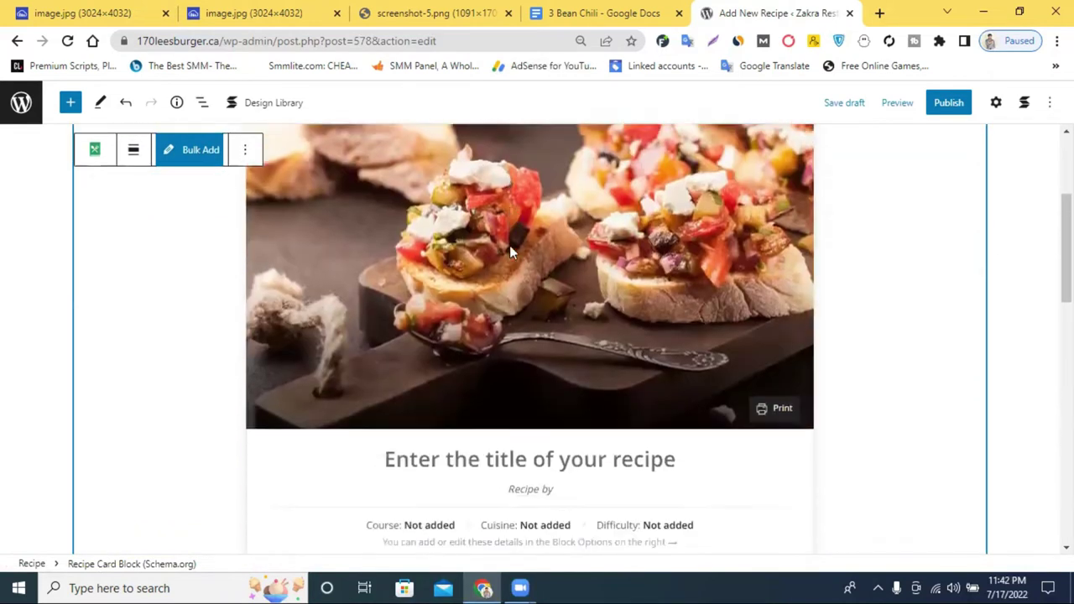
Step: Copy the title "3 Bean Chili" from the Google Docs recipe into the recipe card's title and remove the trailing blank line
scroll(478, 250, up, 1)
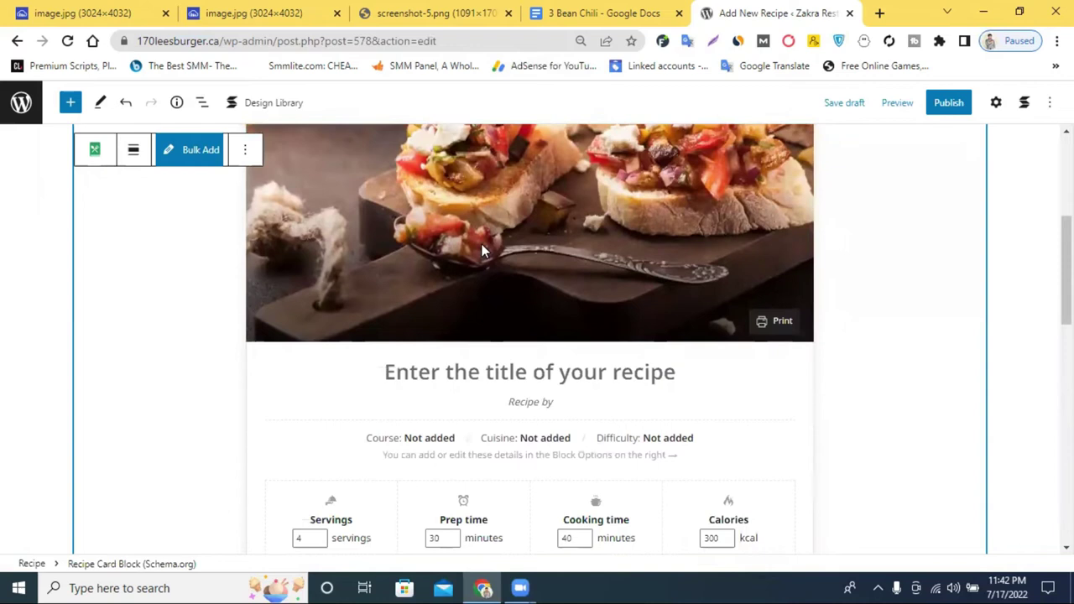
scroll(767, 328, down, 1)
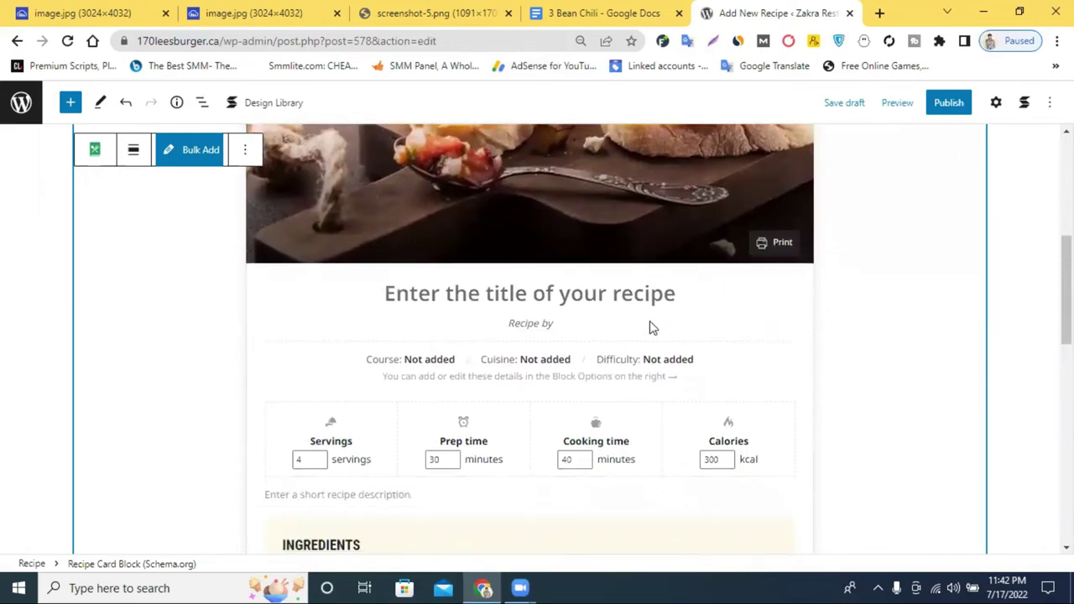
click(541, 293)
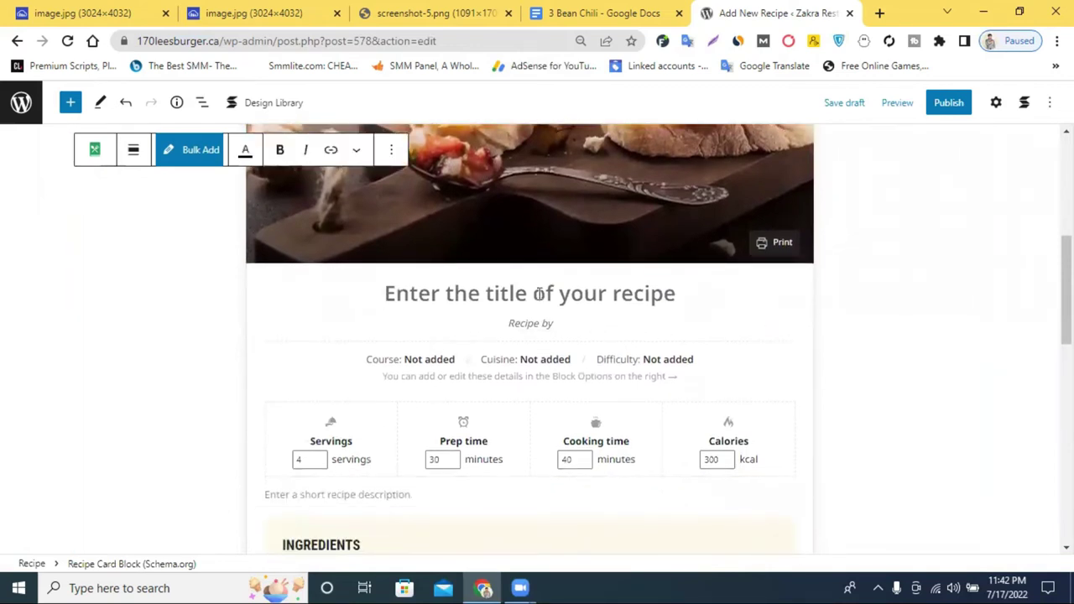
click(595, 12)
right_click(312, 190)
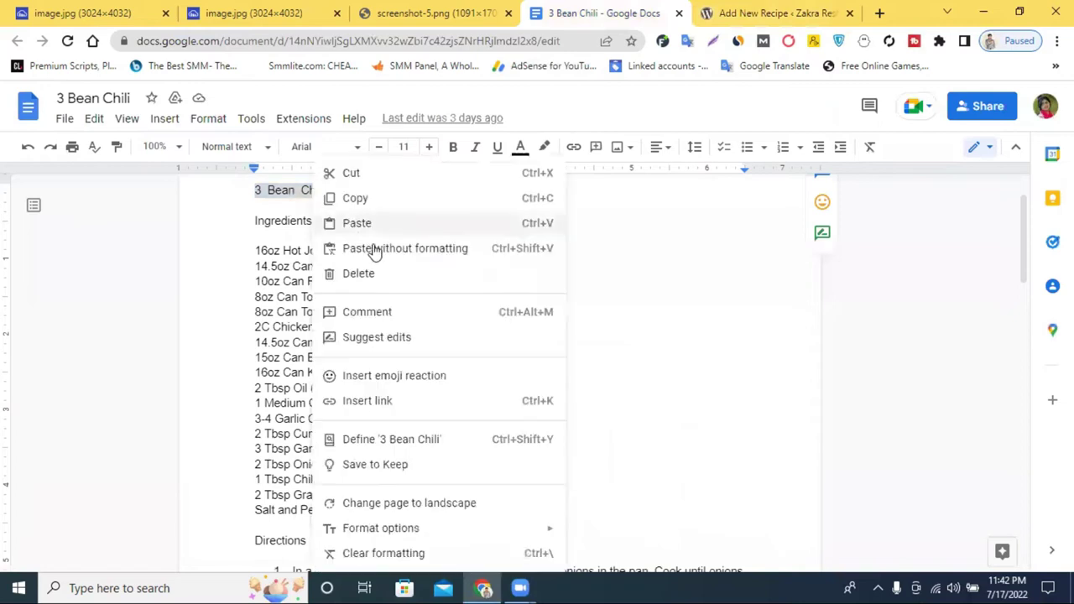
click(362, 200)
click(776, 13)
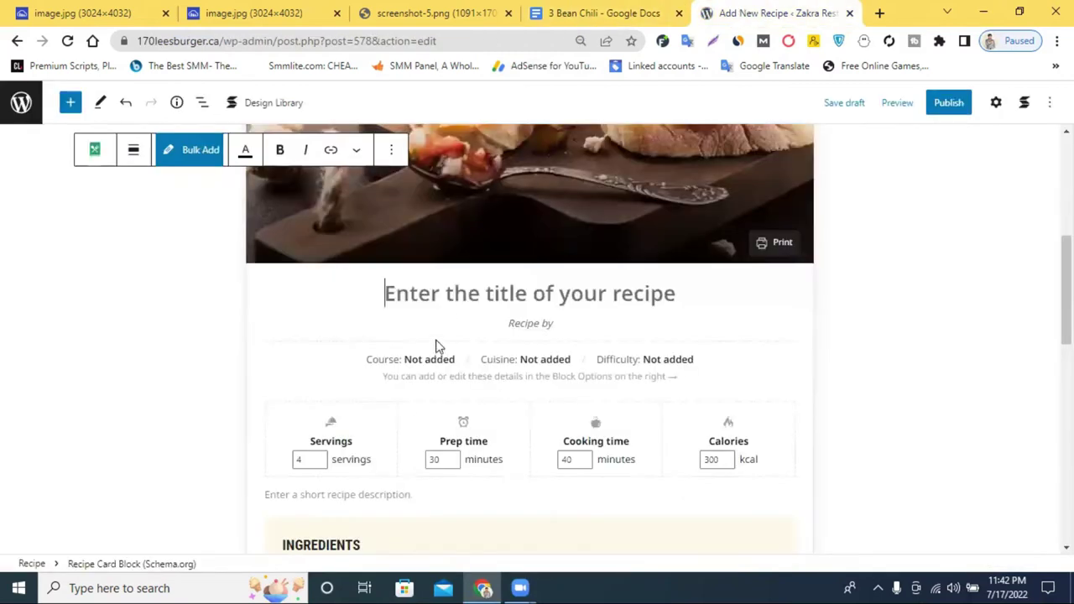
right_click(417, 298)
click(457, 416)
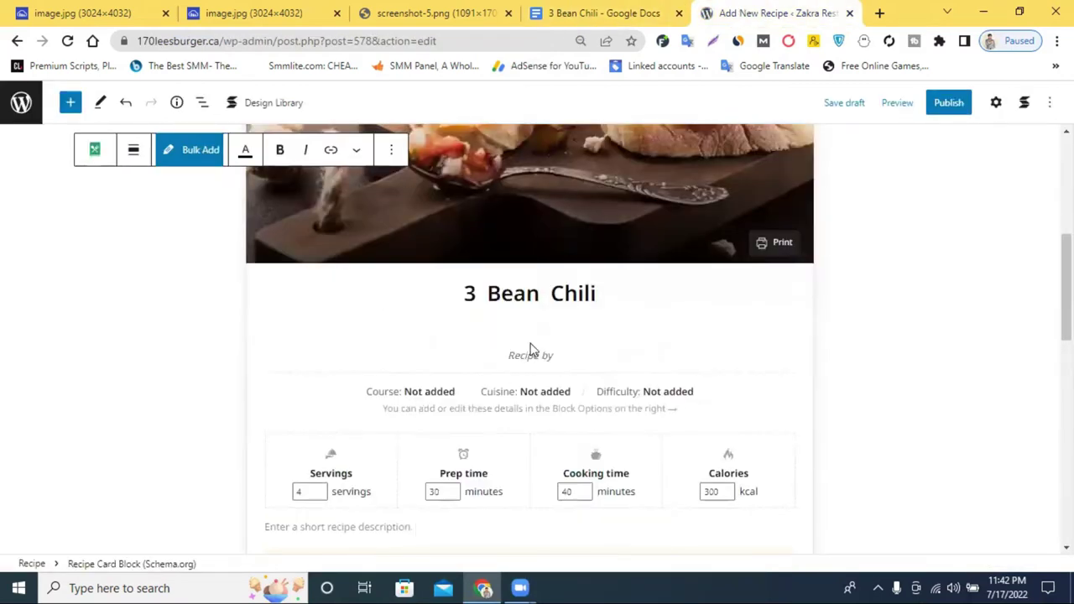
key(BackSpace)
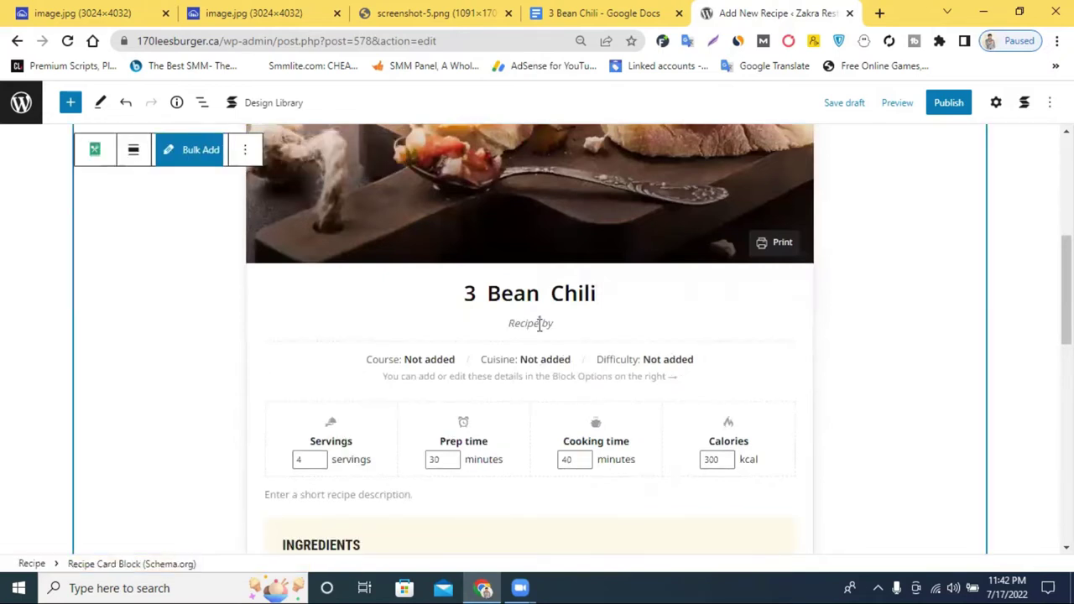
click(540, 325)
Step: Look up the prep time in the recipe document and set the card's prep time to 10 minutes
scroll(335, 390, down, 2)
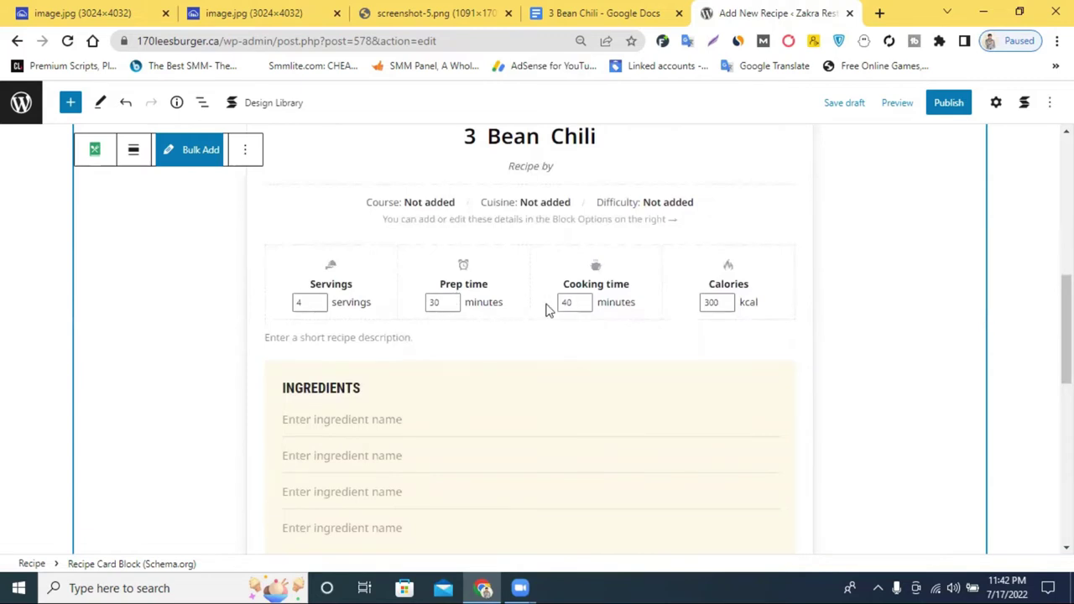
click(558, 12)
scroll(401, 248, down, 2)
scroll(401, 248, down, 10)
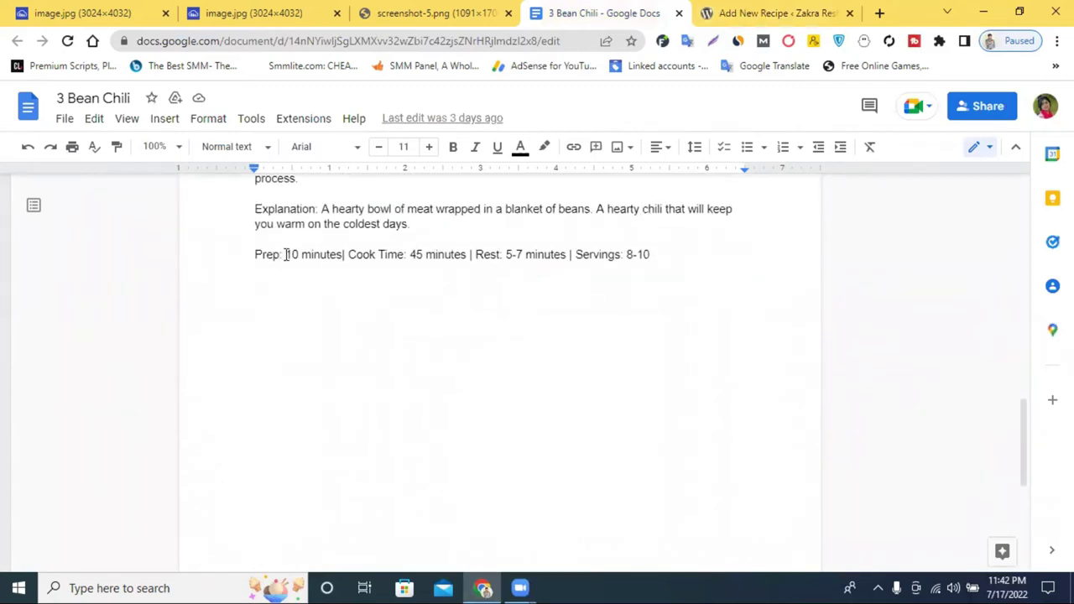
double_click(289, 254)
click(410, 11)
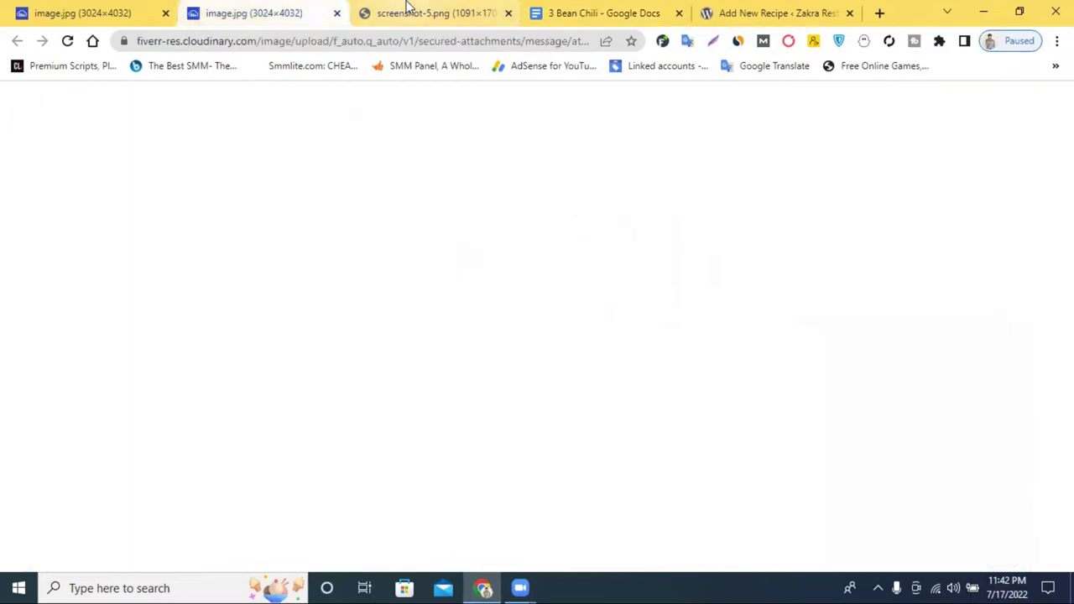
click(755, 12)
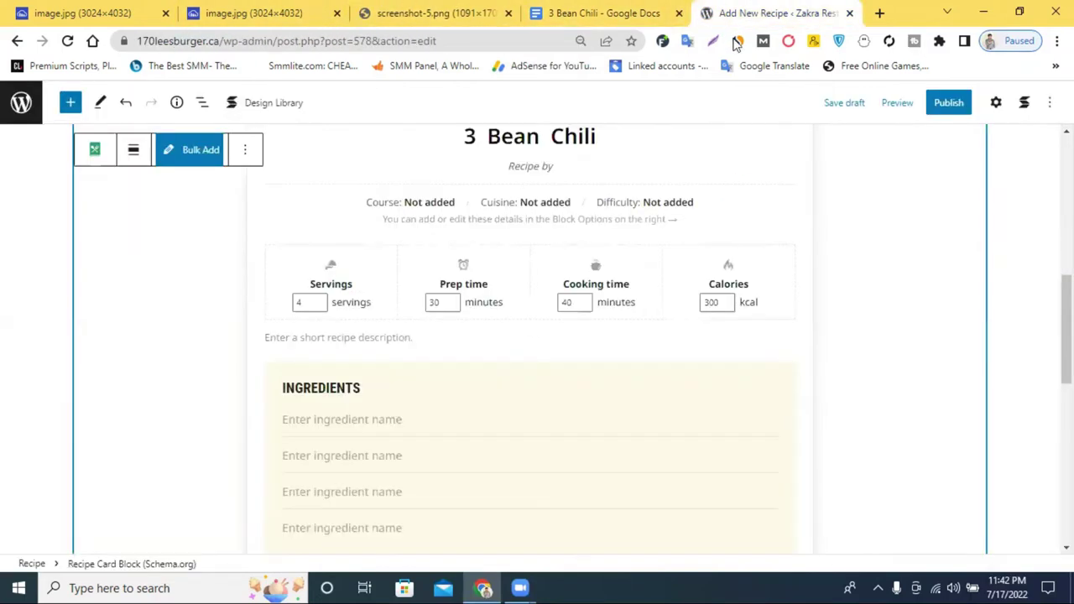
double_click(449, 303)
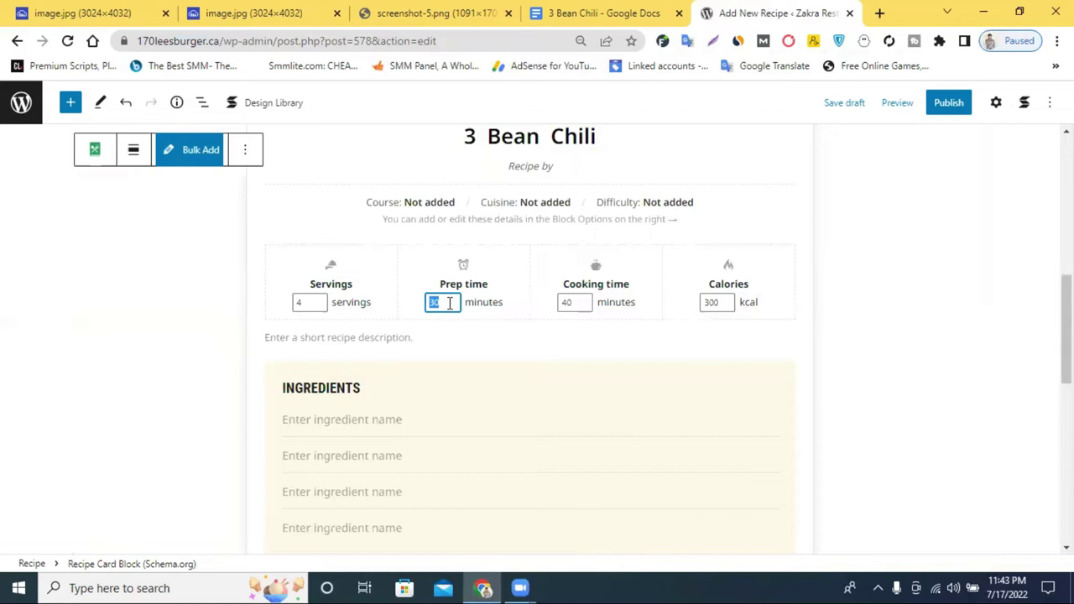
text(1)
click(516, 341)
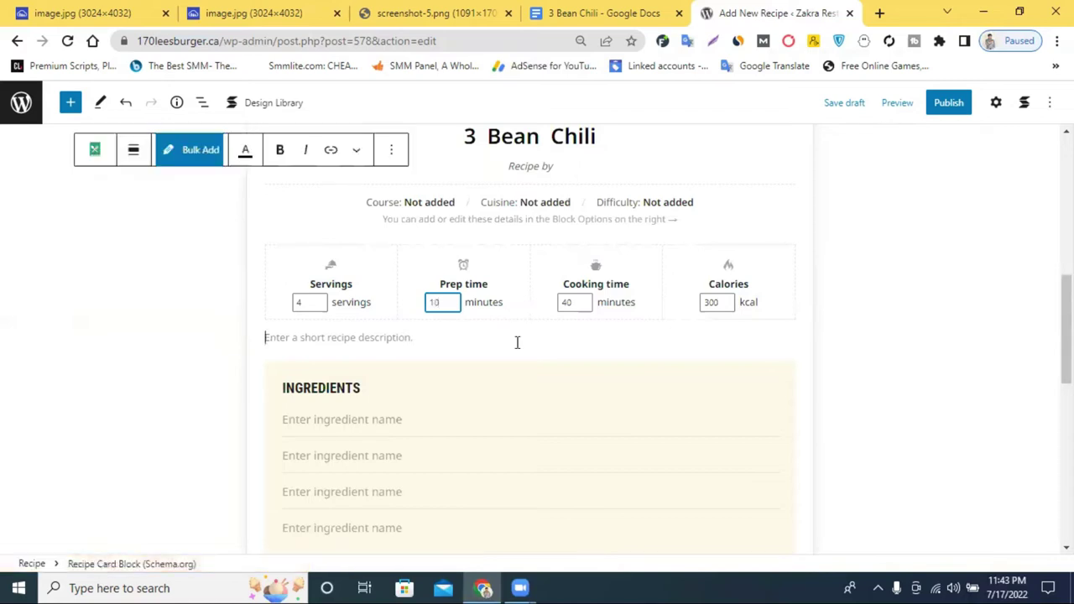
Step: Check the cook time in the recipe document and set the card's cooking time to 45 minutes
click(617, 10)
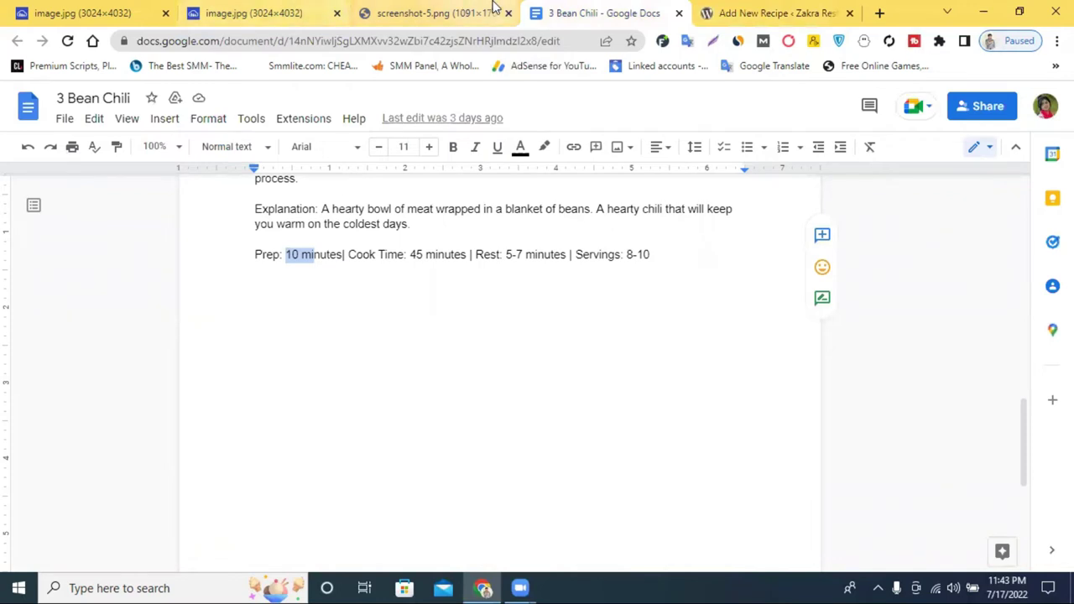
click(714, 11)
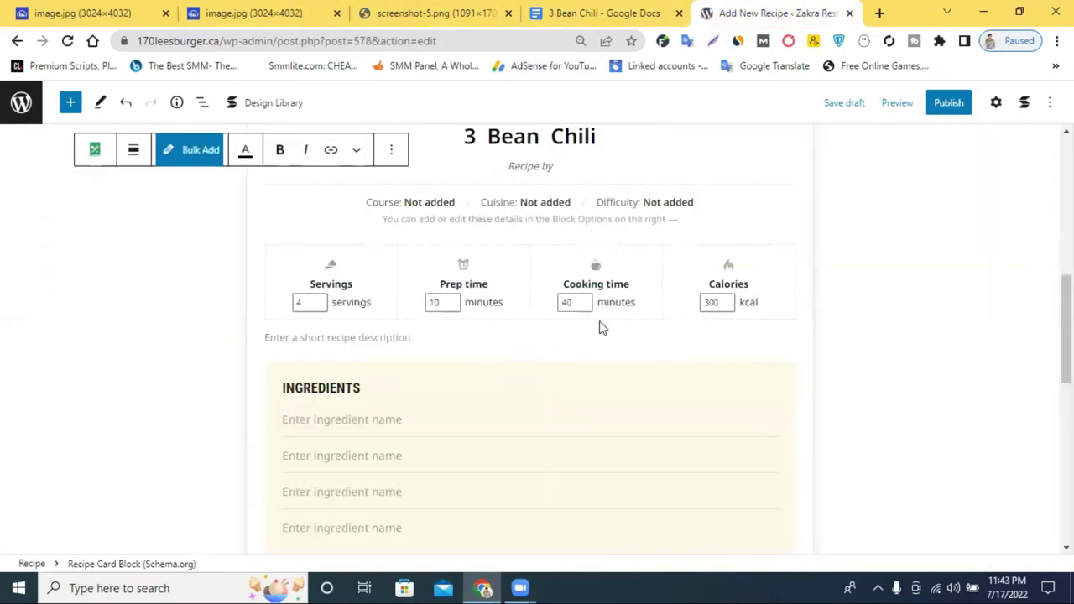
click(567, 305)
text(45)
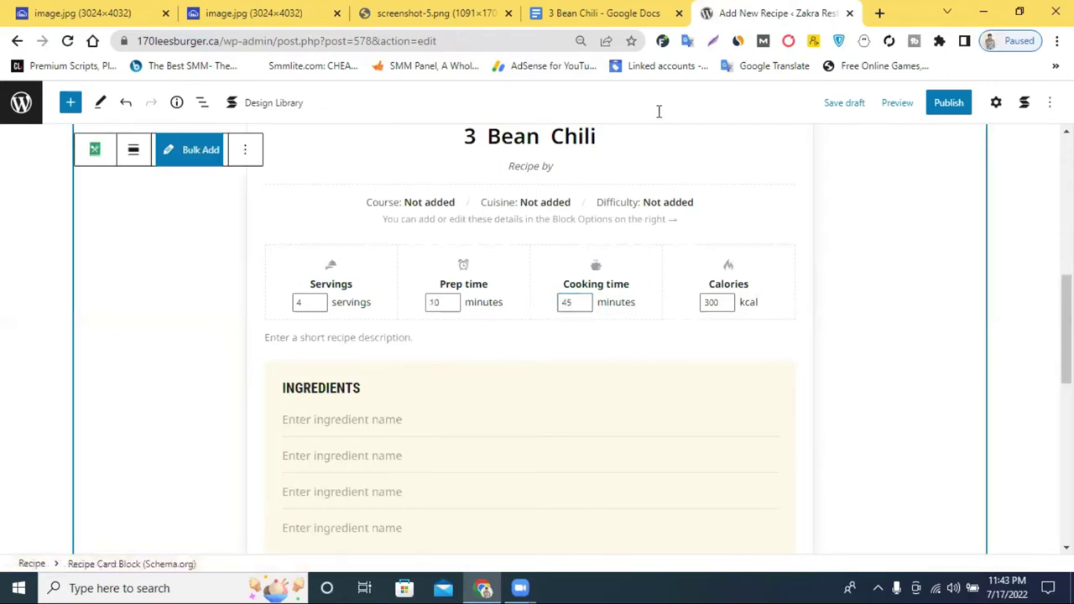
Step: Check the servings in the recipe document and set the card's servings to 8-10
click(604, 13)
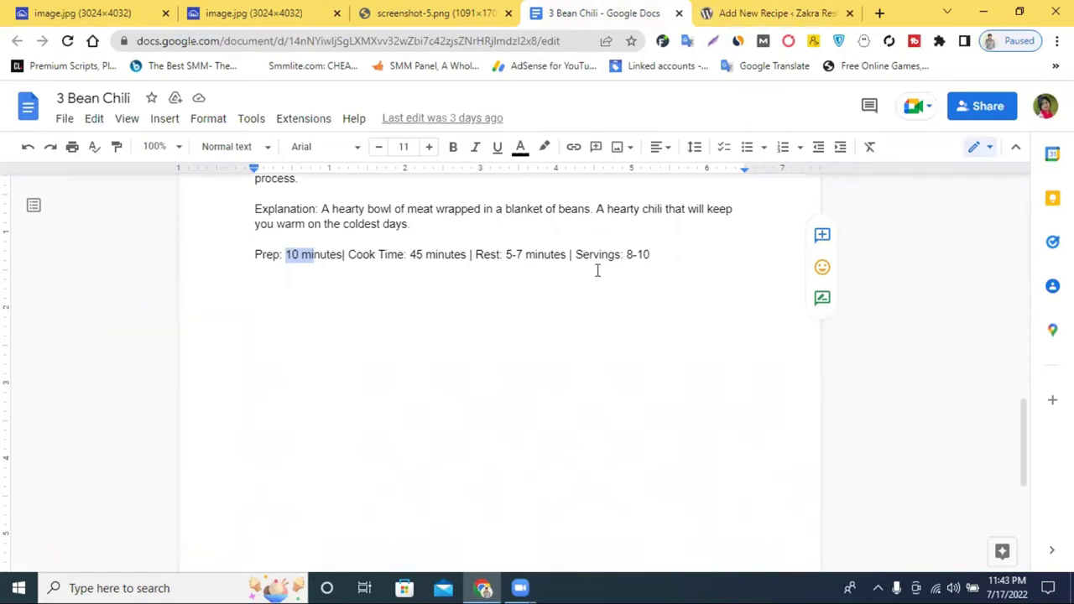
click(420, 8)
click(735, 9)
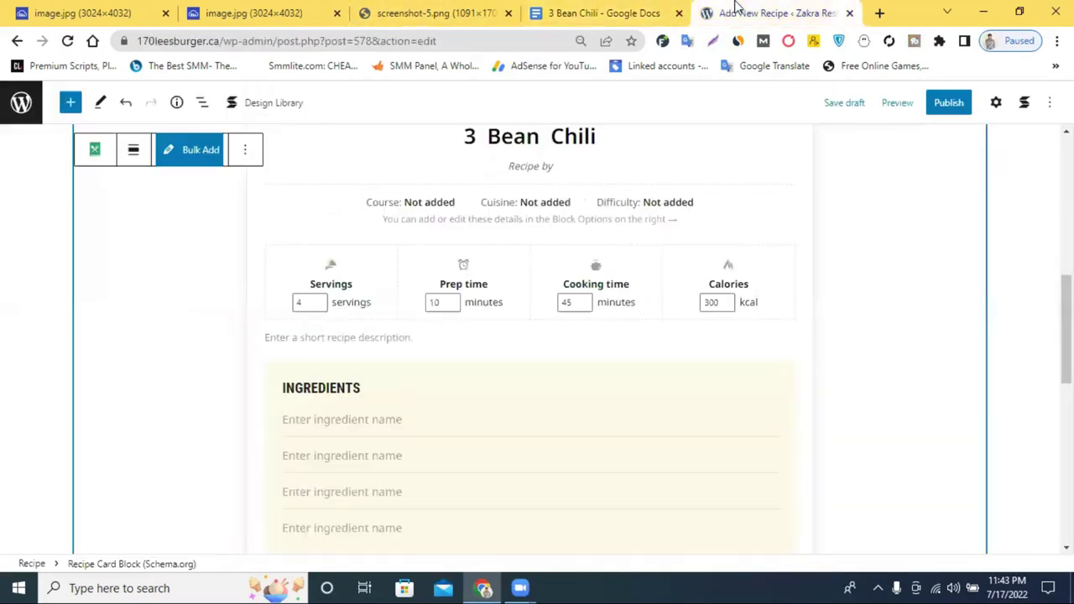
double_click(309, 303)
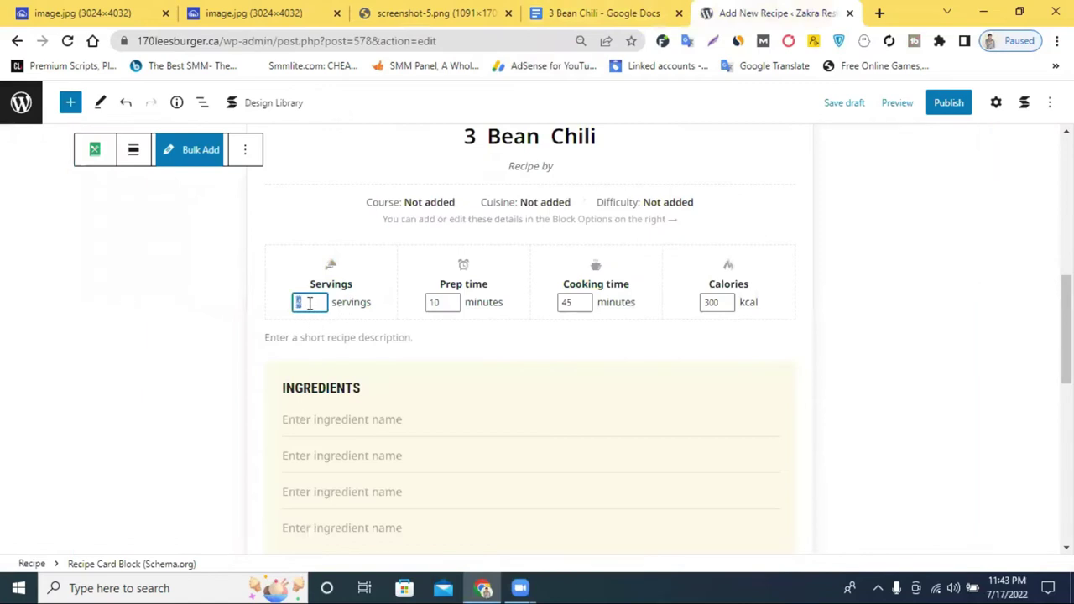
text(8)
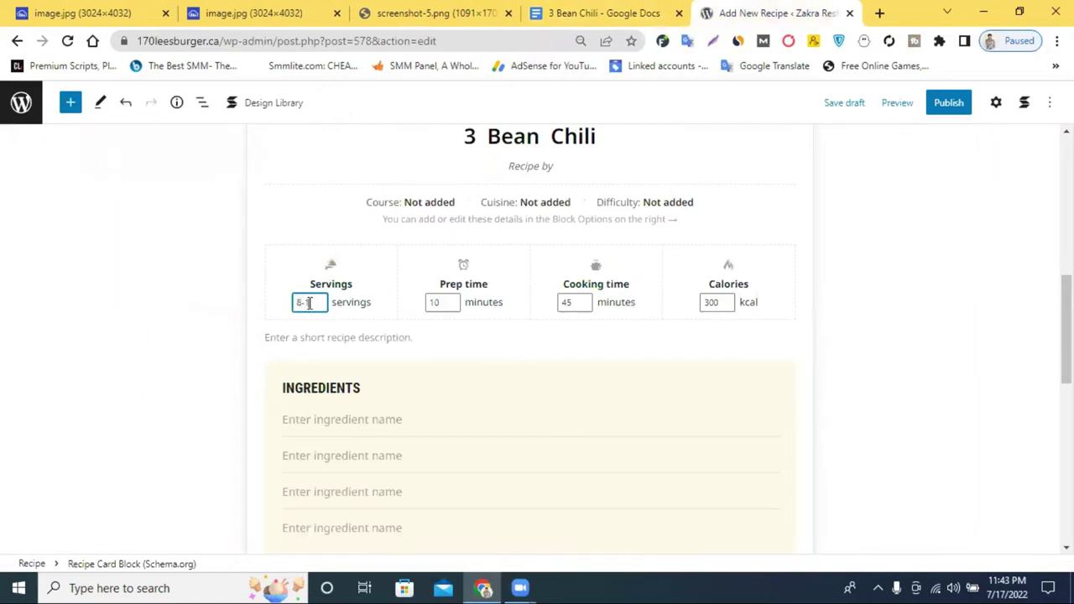
text(-10)
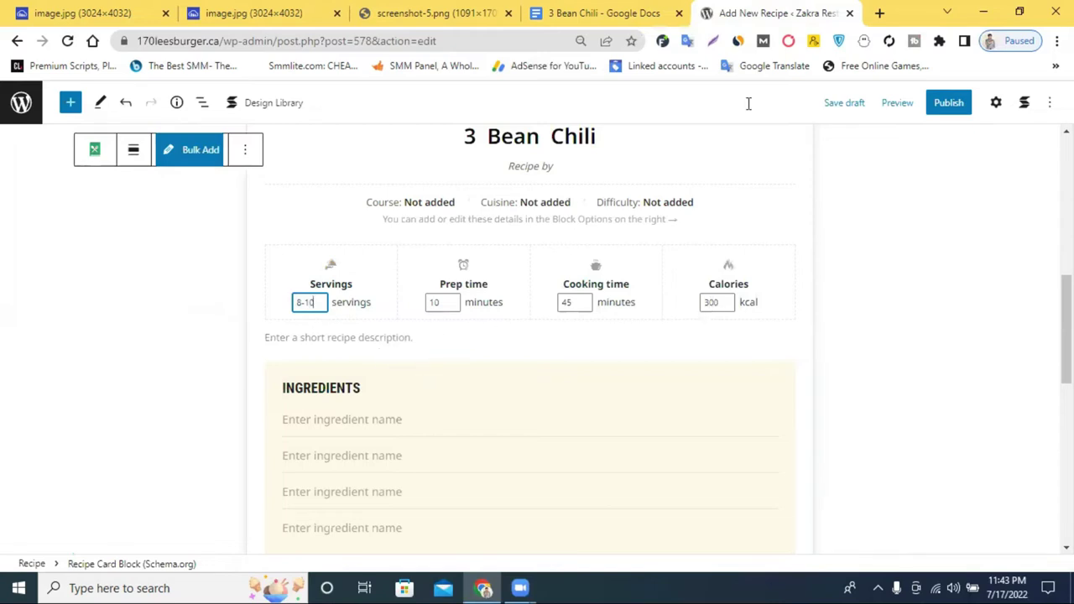
double_click(707, 304)
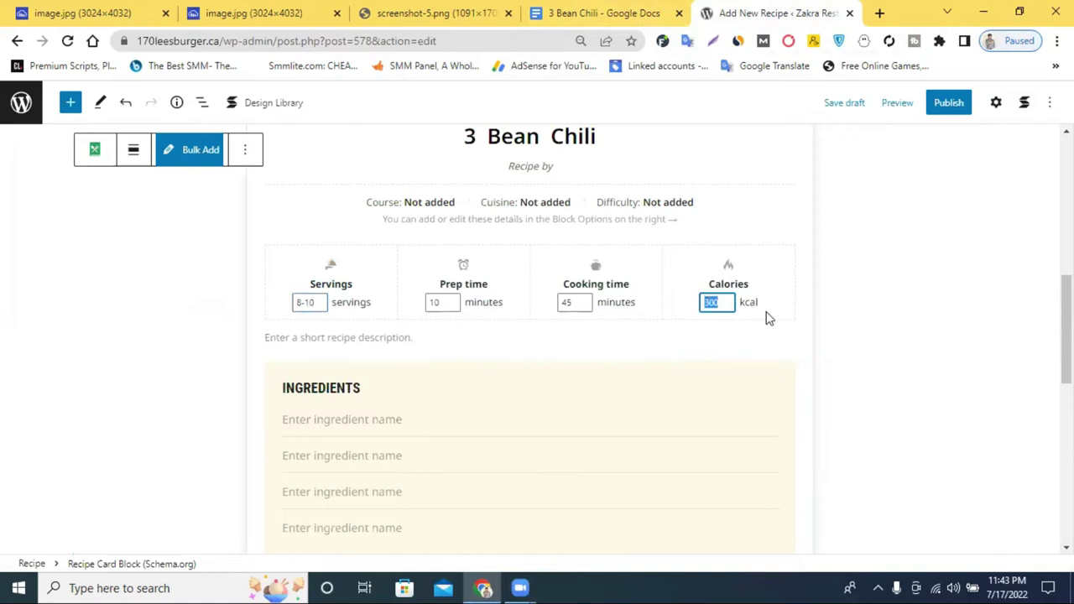
click(592, 340)
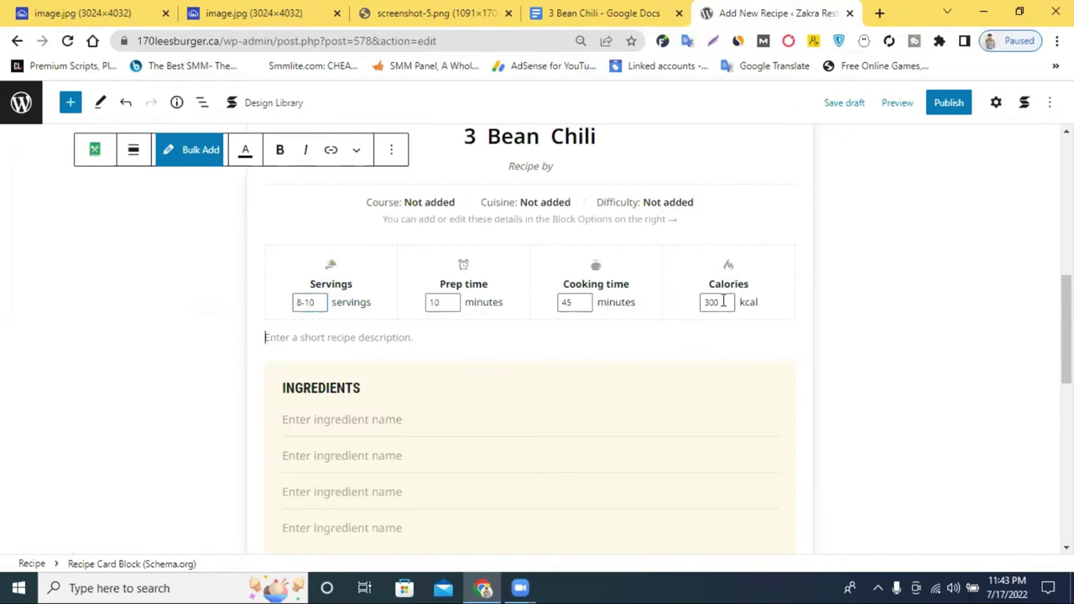
Step: Try to copy the Explanation paragraph from the 3 Bean Chili document
click(558, 10)
scroll(372, 323, up, 2)
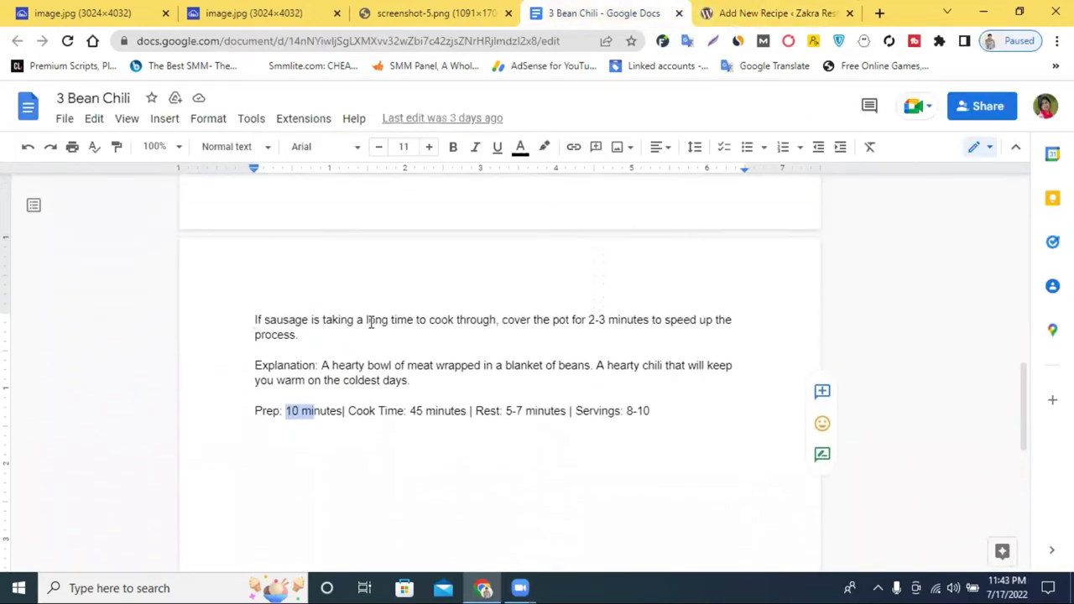
drag(423, 381, 254, 369)
right_click(292, 370)
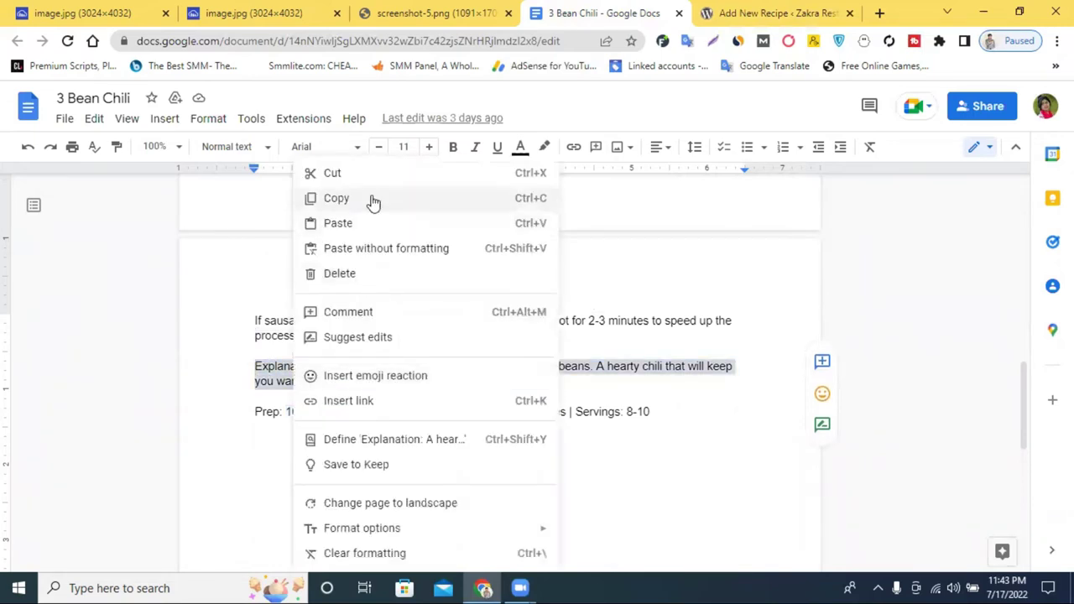
click(260, 317)
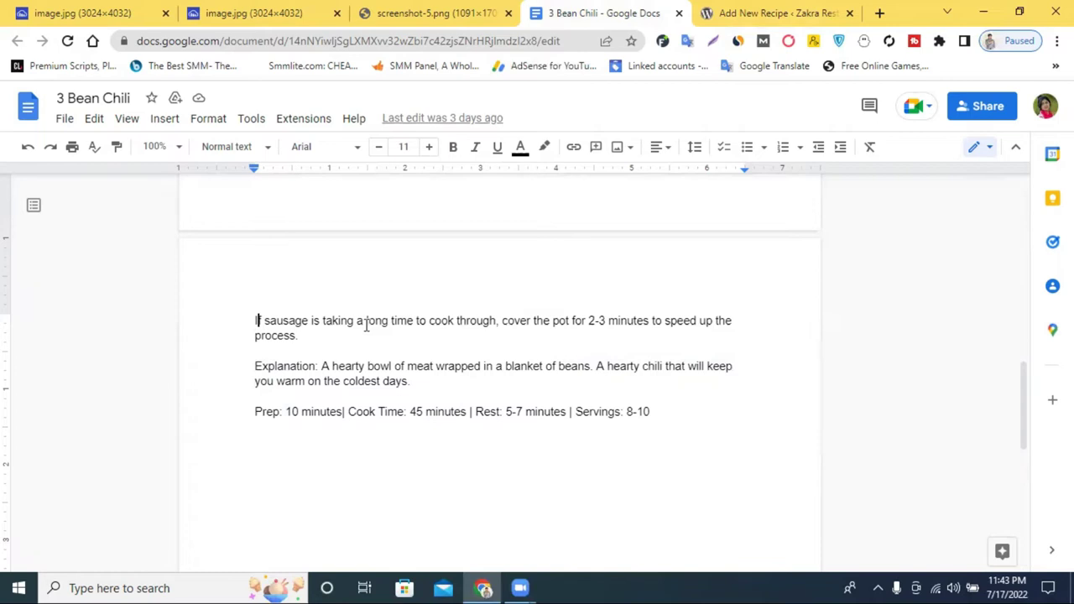
Step: Copy the document's tip about covering the pot when sausage cooks slowly into the card's short description, without the trailing blank line
triple_click(365, 325)
right_click(363, 323)
click(424, 201)
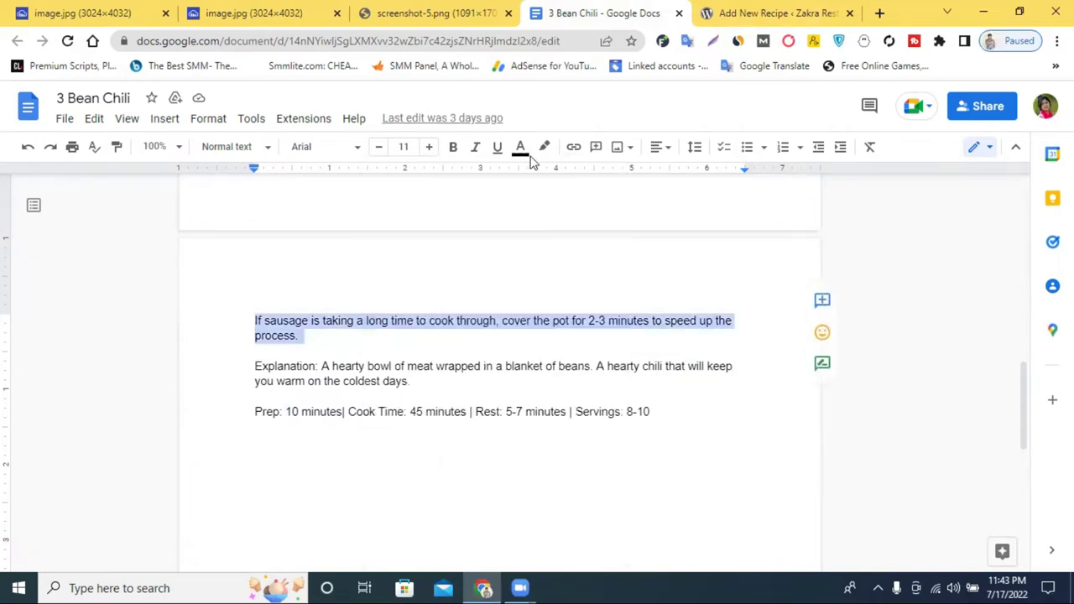
click(740, 11)
click(335, 336)
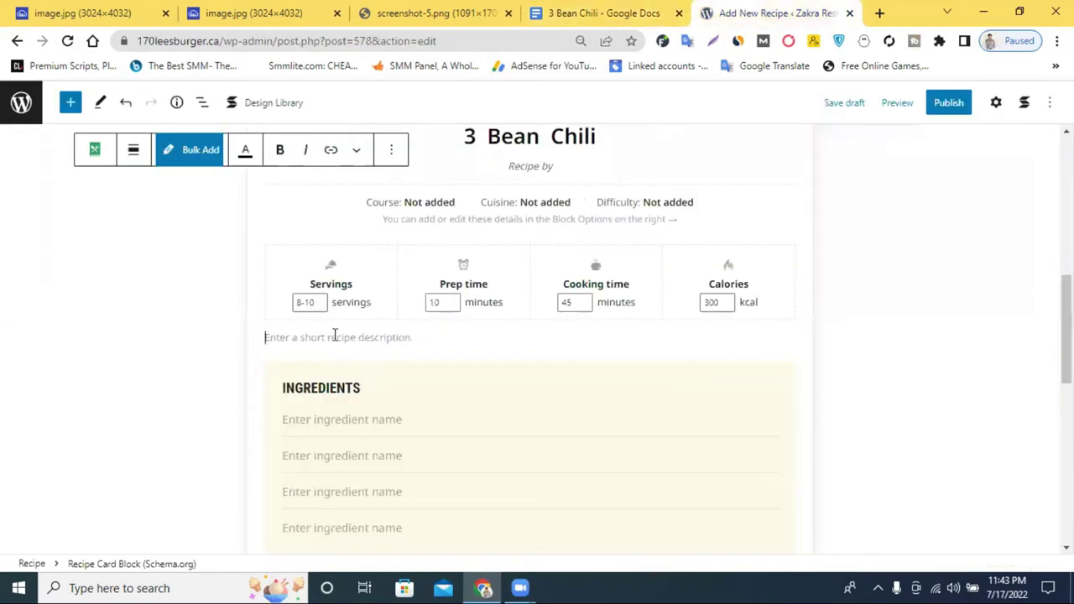
right_click(334, 335)
click(371, 212)
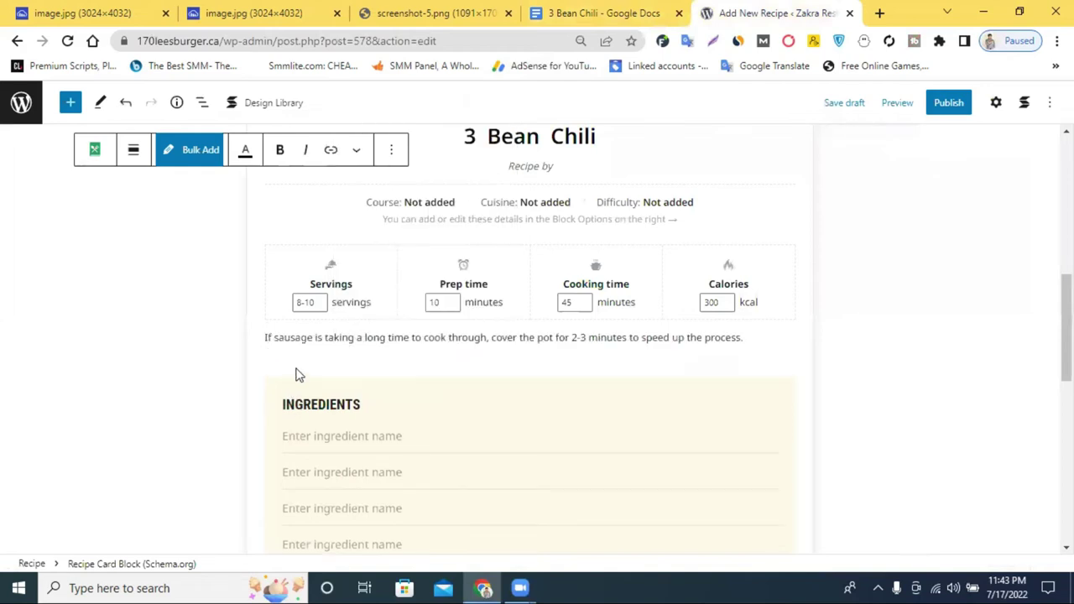
key(BackSpace)
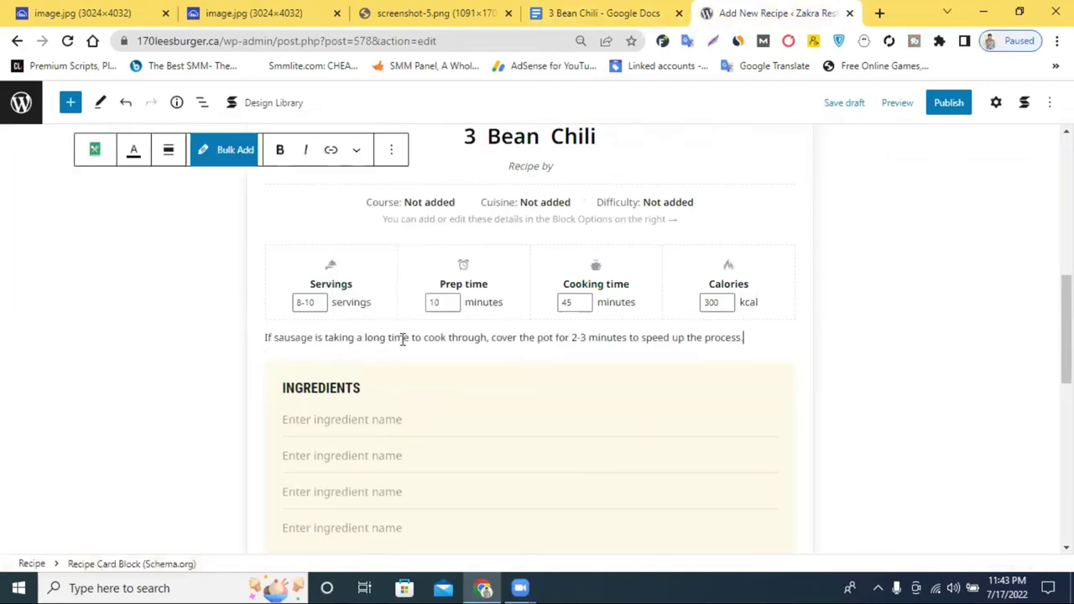
Step: Copy "16oz Hot Johnsonville Sausage, Ground" from the recipe document into the card's first ingredient, without the trailing blank line
scroll(387, 347, down, 1)
scroll(388, 346, down, 2)
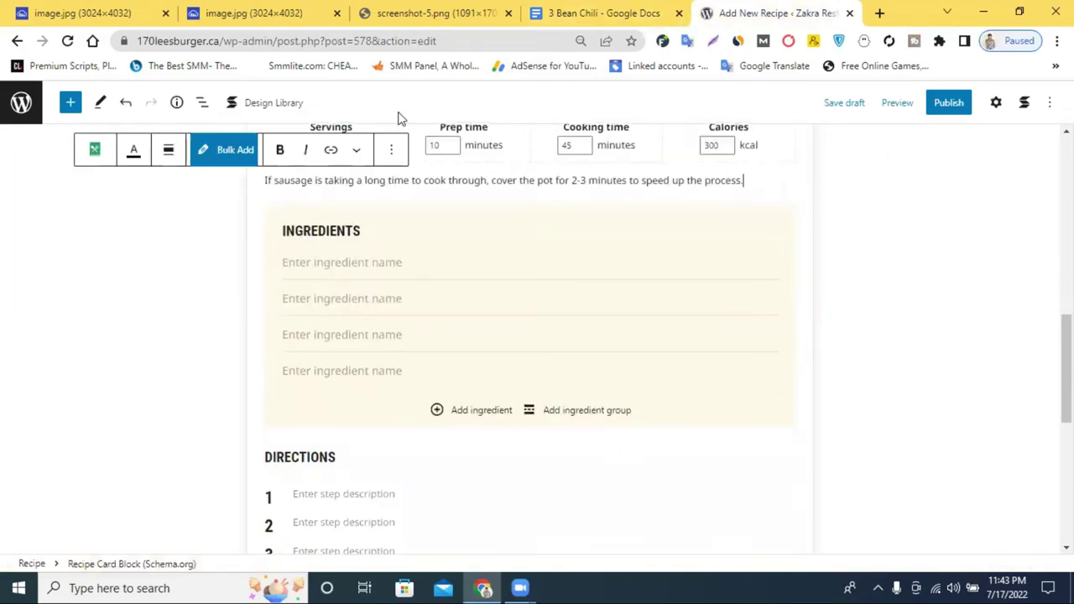
click(587, 10)
scroll(355, 280, up, 10)
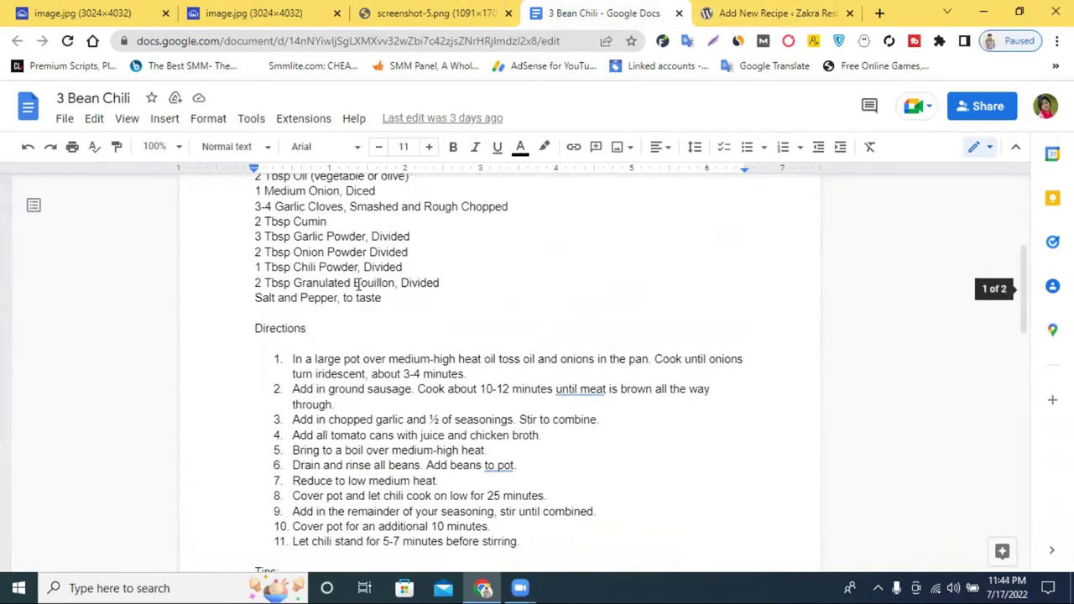
double_click(262, 298)
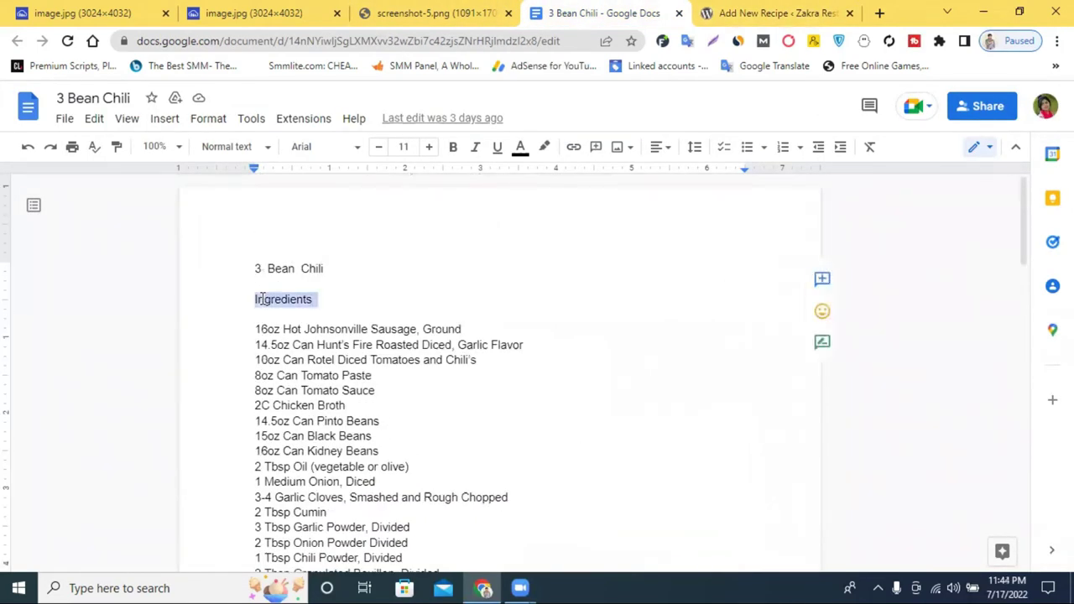
triple_click(281, 336)
right_click(281, 337)
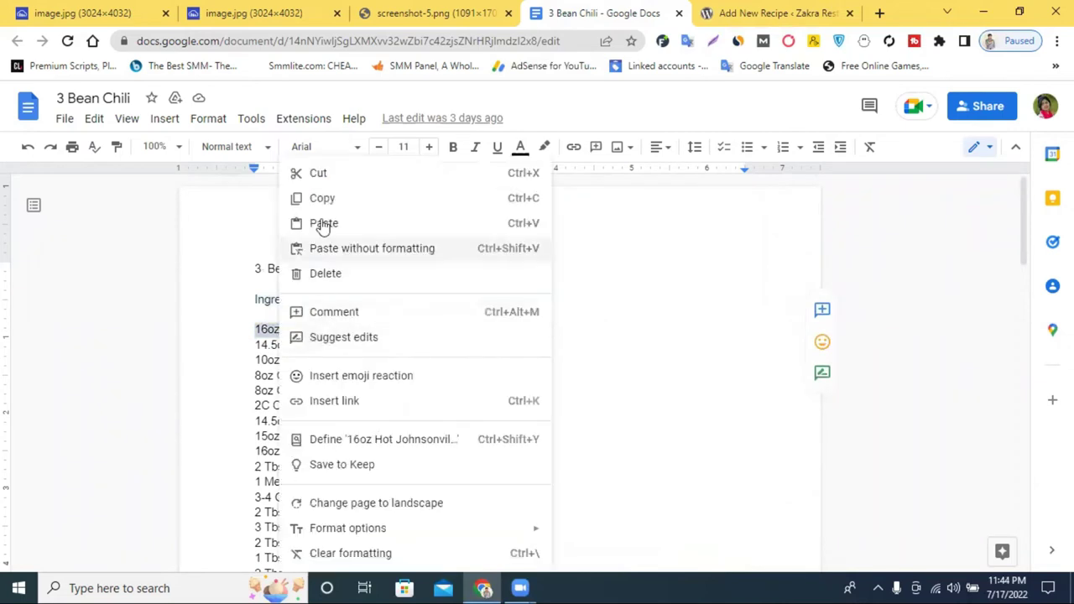
click(323, 198)
click(755, 12)
click(335, 262)
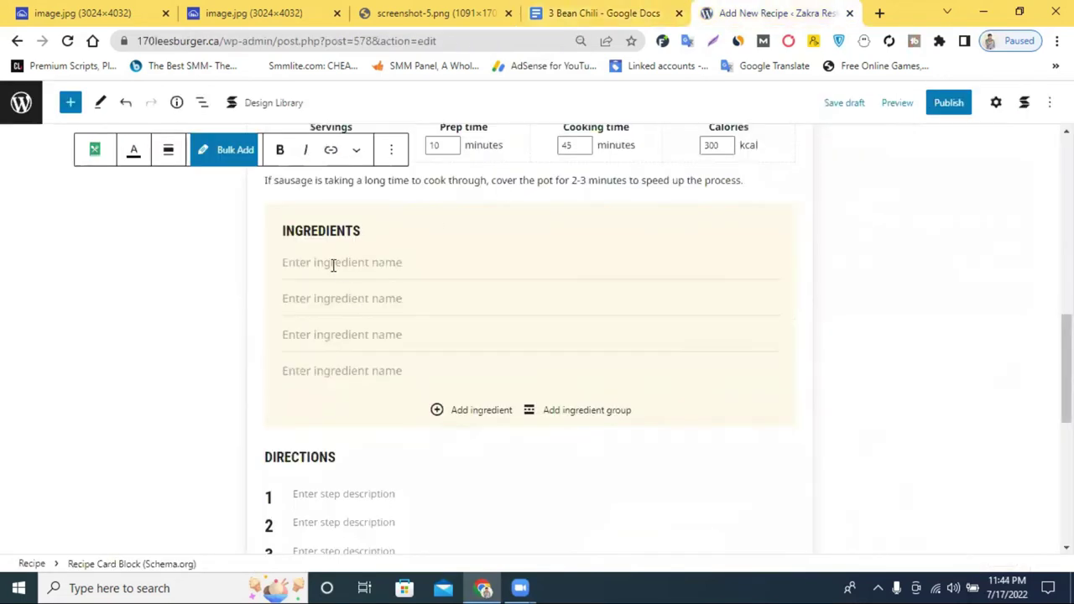
right_click(336, 265)
click(388, 390)
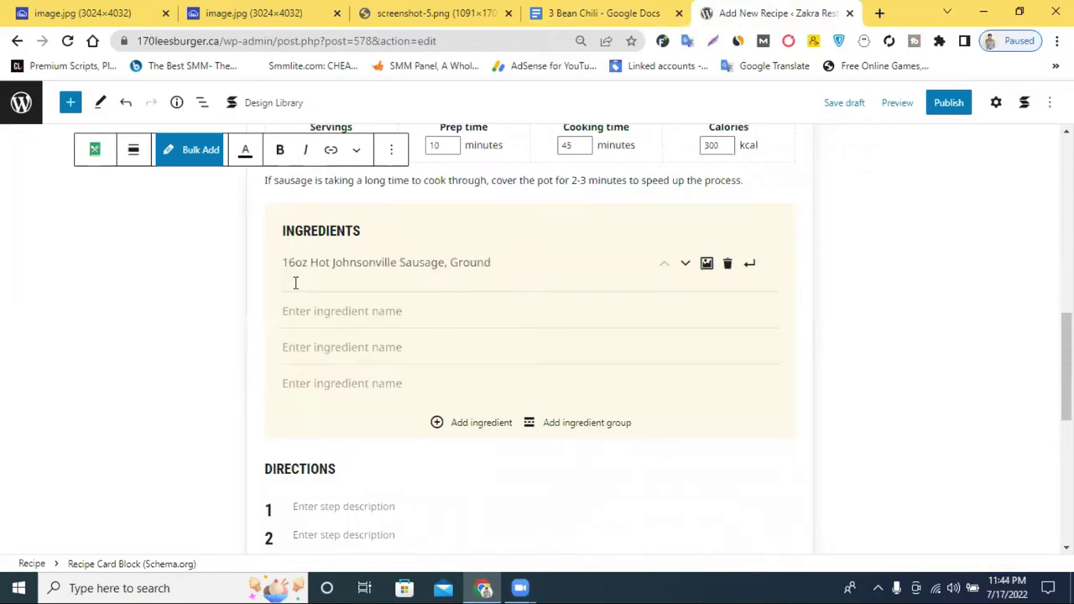
key(BackSpace)
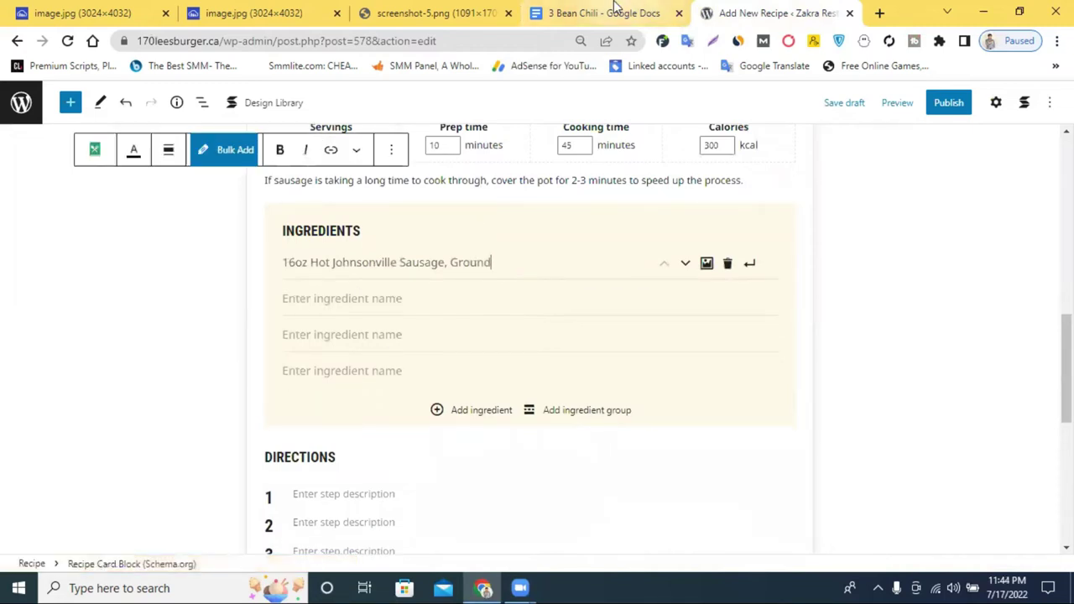
Step: Cut "14.5oz Can Hunt's Fire Roasted Diced, Garlic Flavor" from the document, paste it as the card's second ingredient, and restore the line in the document
click(612, 10)
triple_click(349, 344)
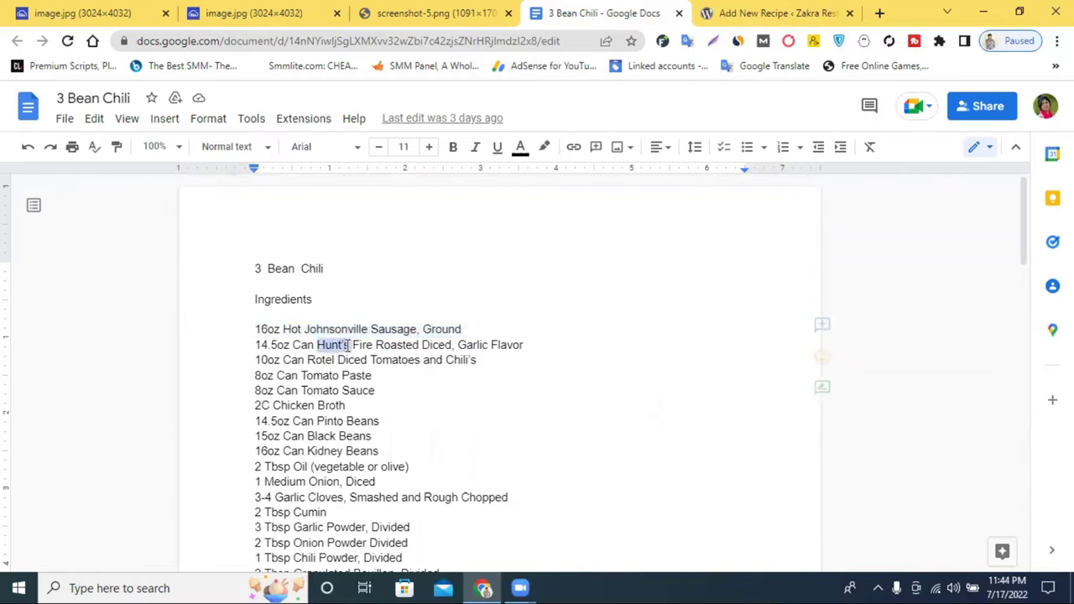
right_click(349, 345)
click(392, 182)
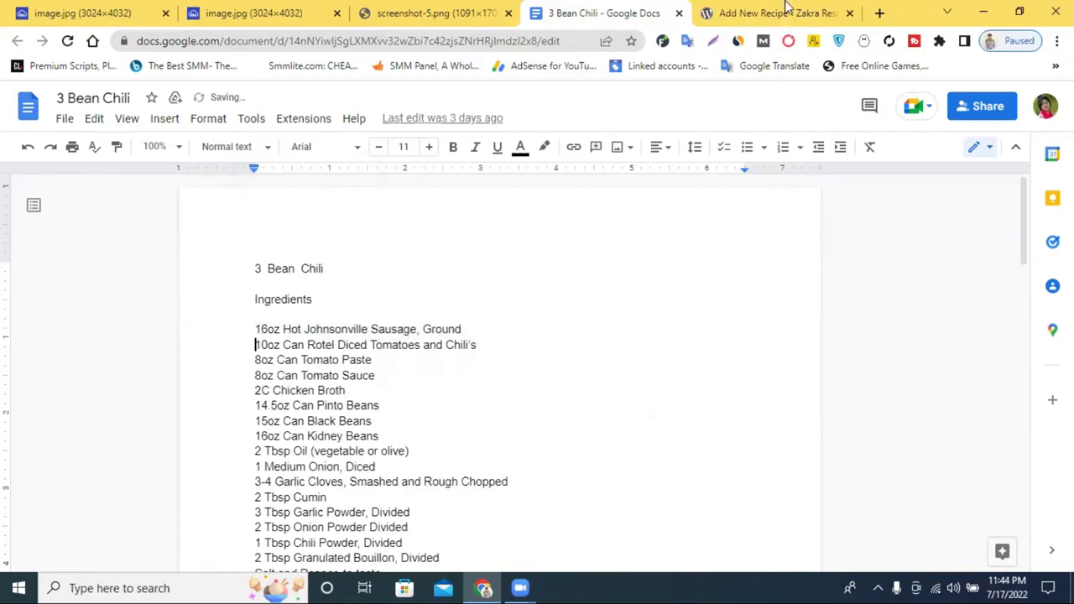
click(790, 12)
right_click(310, 296)
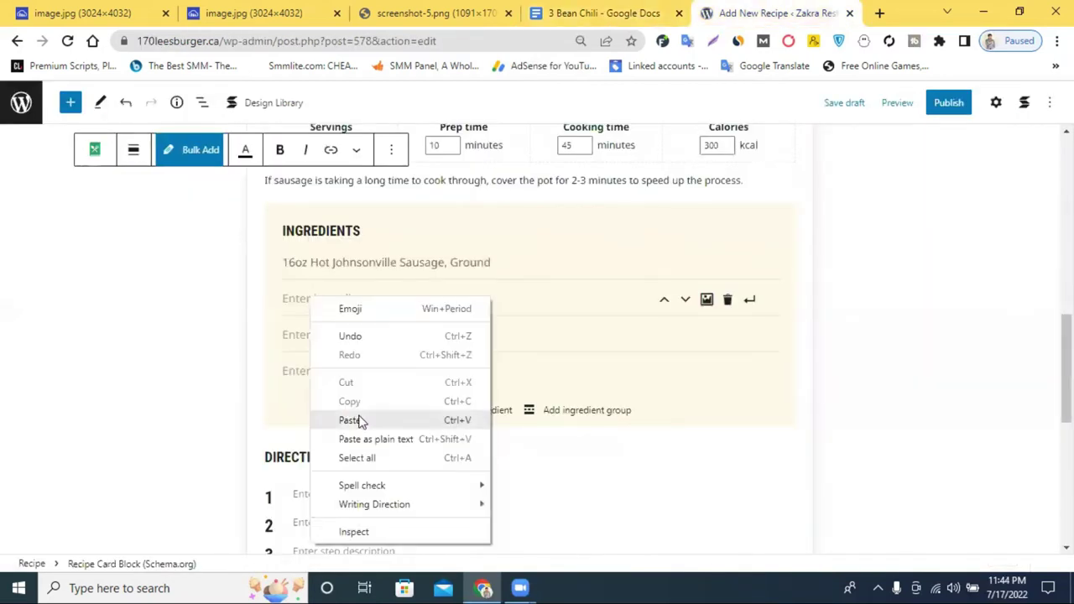
click(351, 420)
click(386, 339)
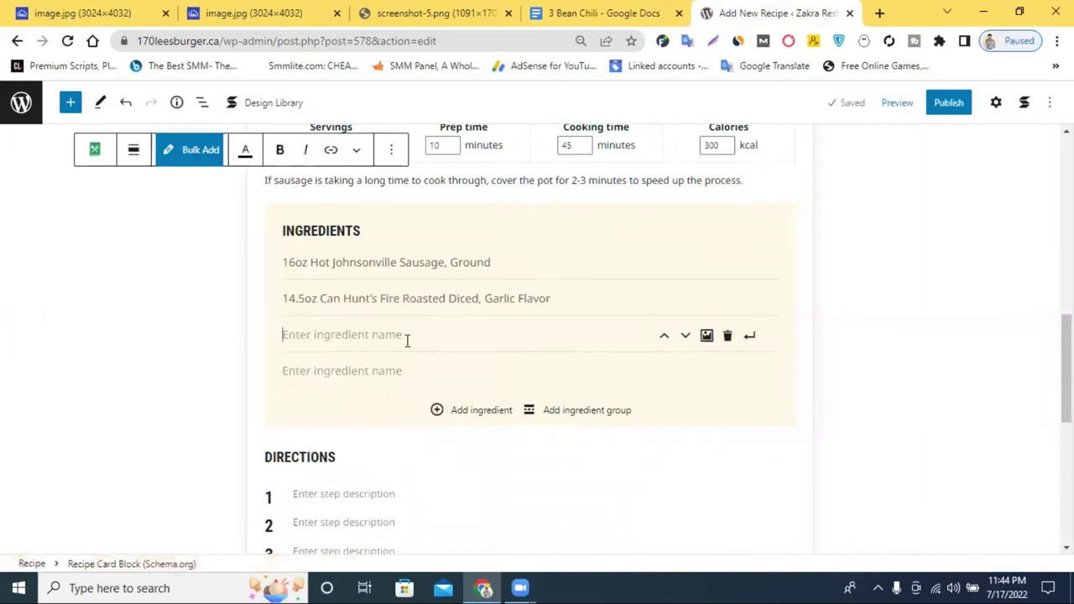
click(595, 10)
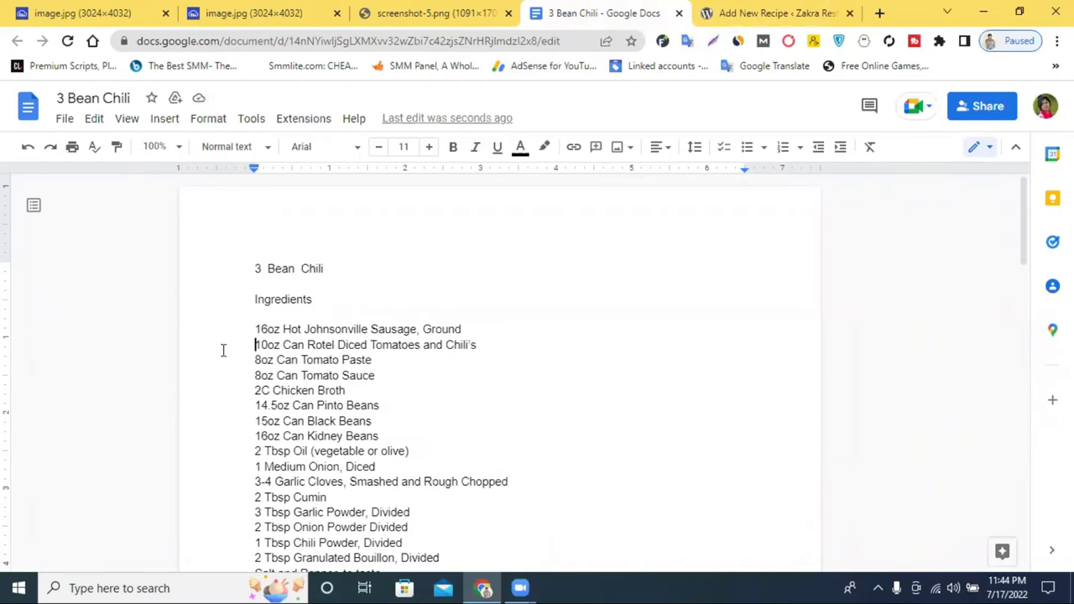
key(ctrl+v)
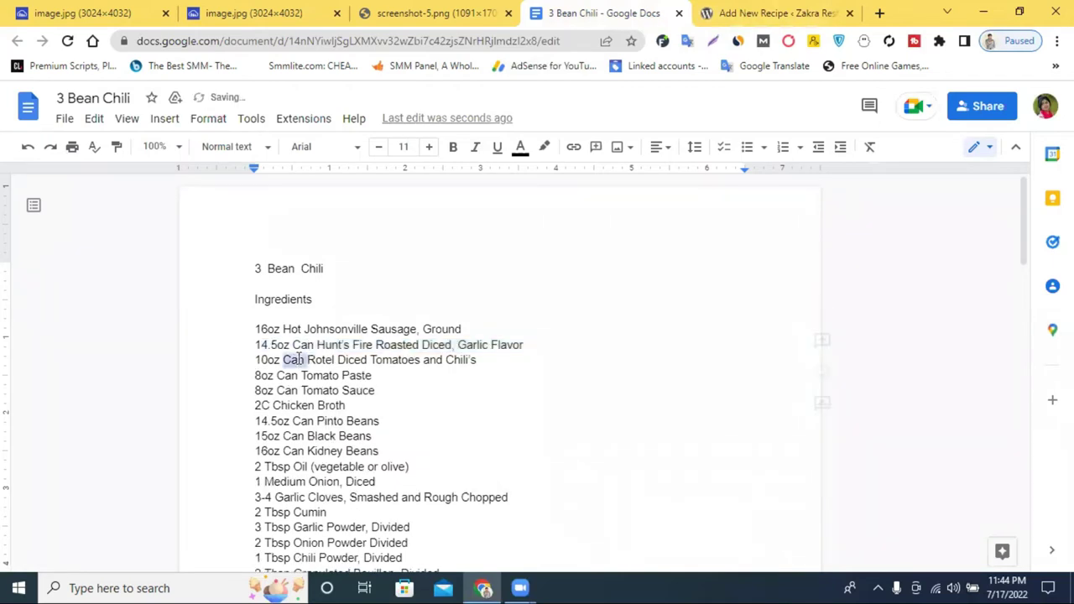
Step: Copy "10oz Can Rotel Diced Tomatoes and Chili's" from the document into the card's third ingredient, without the trailing blank line
triple_click(297, 361)
click(747, 12)
click(357, 334)
key(ctrl+v)
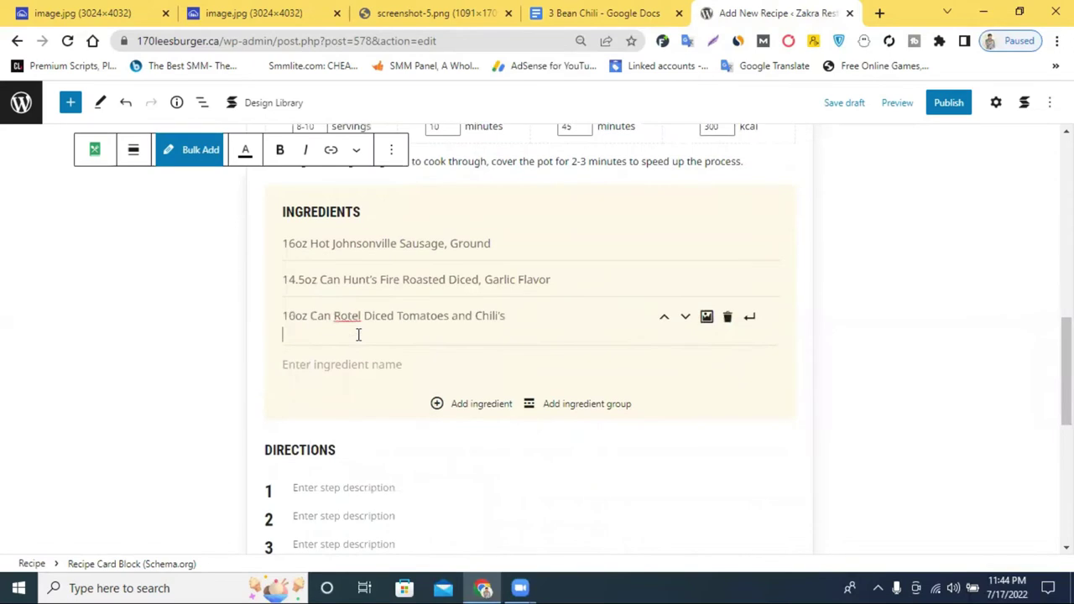
key(BackSpace)
Step: Copy "8oz Can Tomato Paste" from the recipe document into the card's fourth ingredient
click(591, 13)
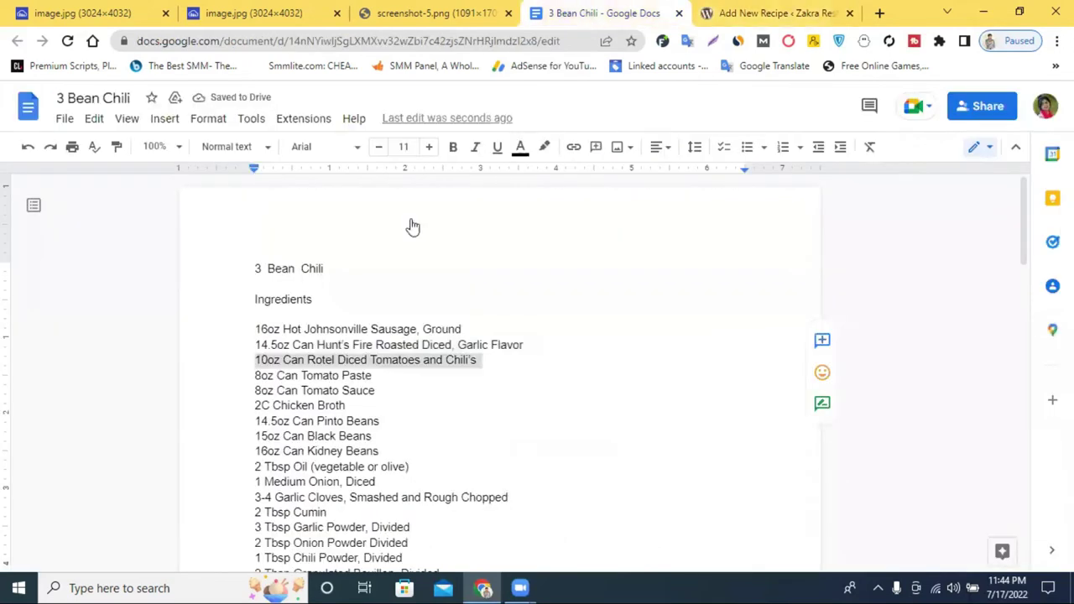
triple_click(292, 379)
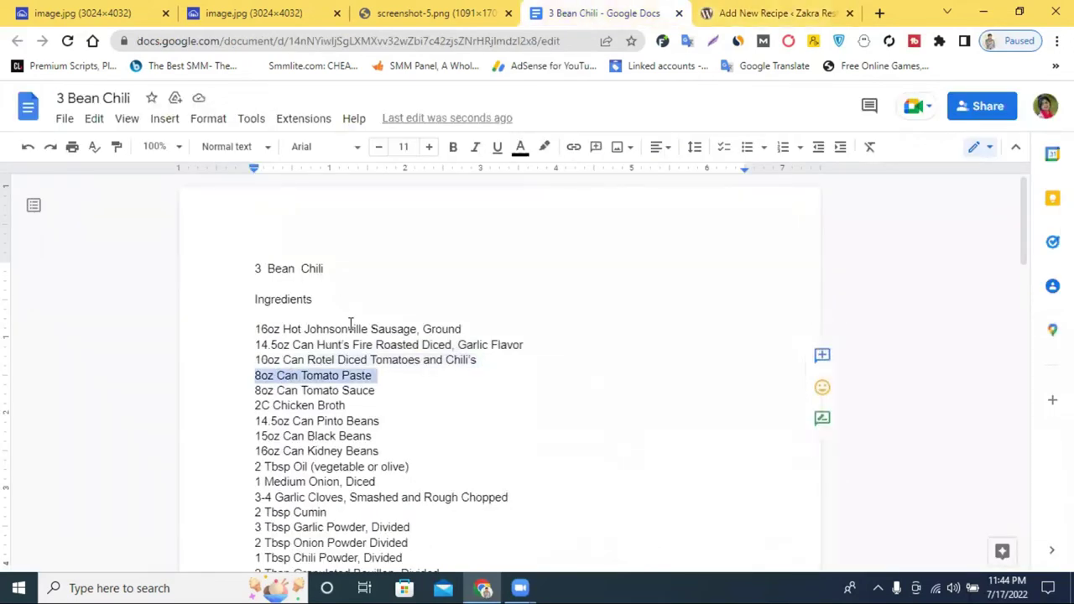
click(720, 12)
click(296, 370)
key(ctrl+v)
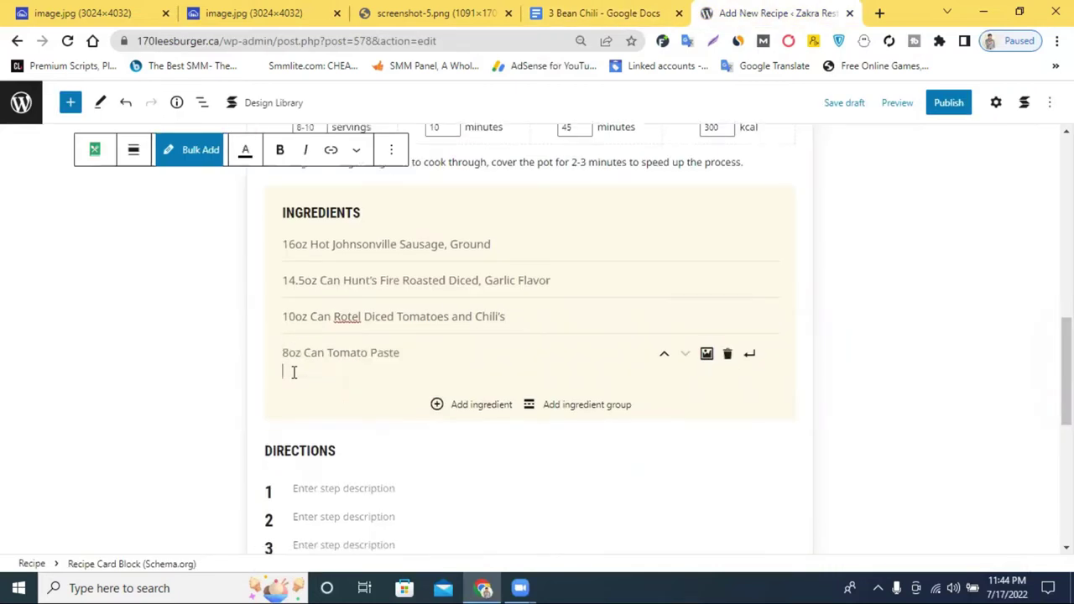
Step: Add a fifth ingredient to the card and fill it with "8oz Can Tomato Sauce" copied from the document, without the trailing blank line
click(470, 411)
click(592, 12)
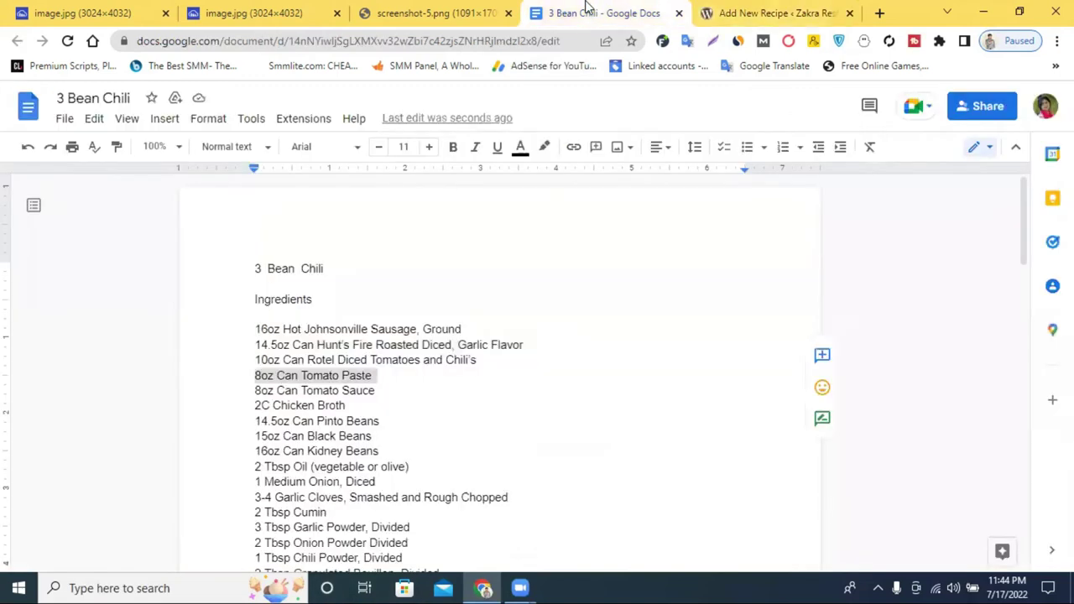
triple_click(294, 390)
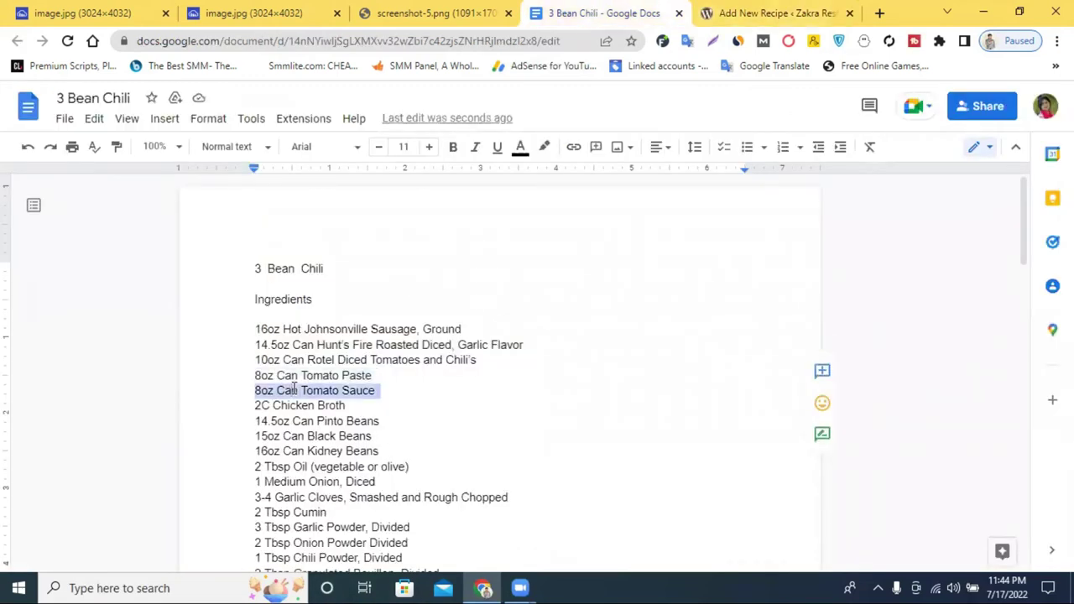
click(727, 13)
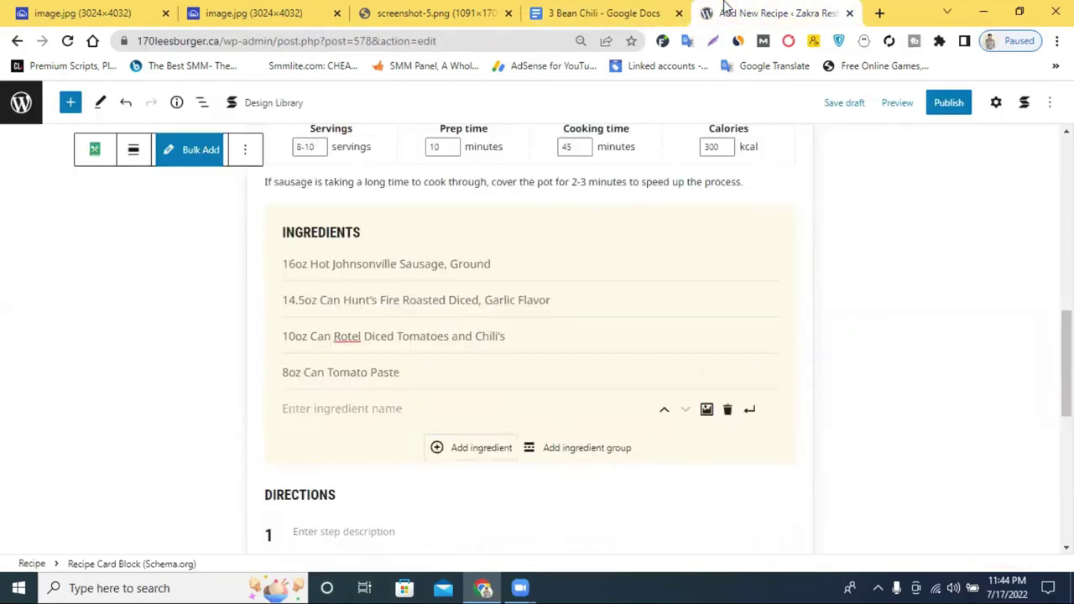
click(315, 415)
key(ctrl+v)
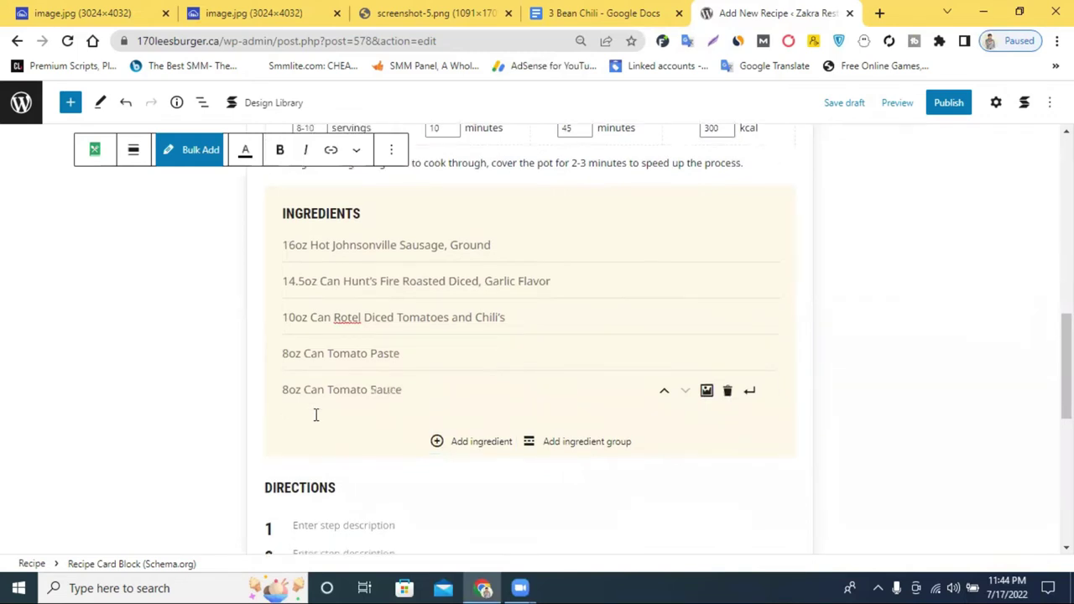
key(BackSpace)
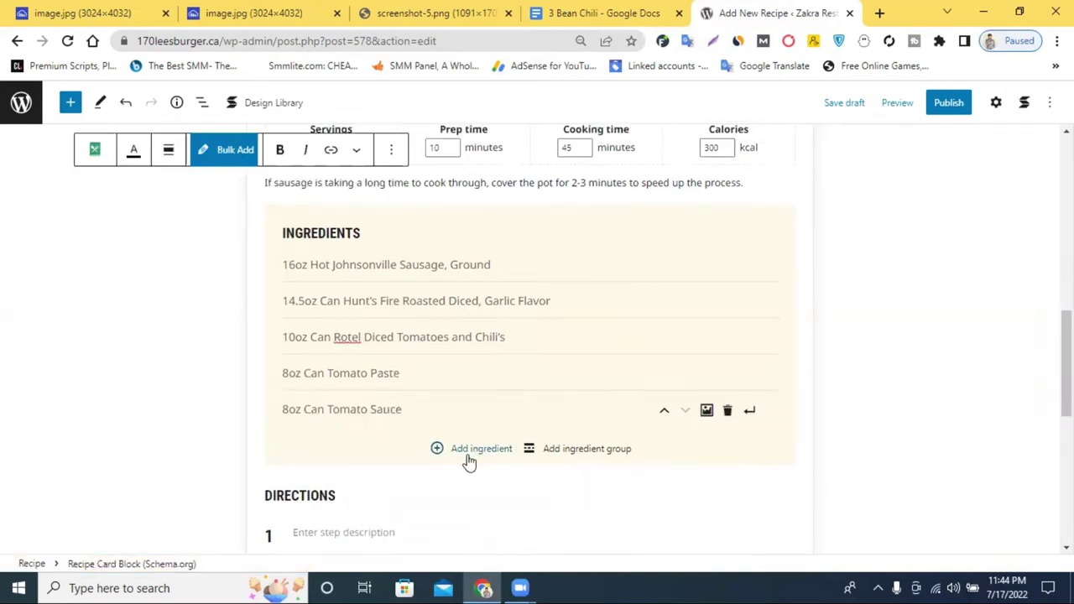
Step: Add a sixth ingredient to the card and fill it with "2C Chicken Broth" copied from the document, without the trailing blank line
click(463, 453)
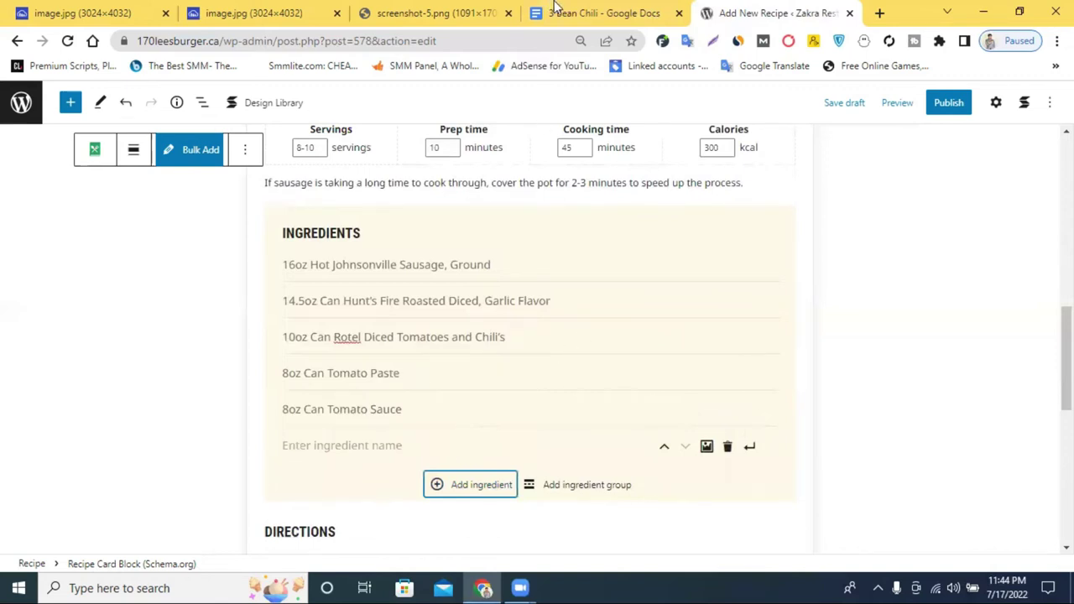
click(553, 12)
triple_click(270, 407)
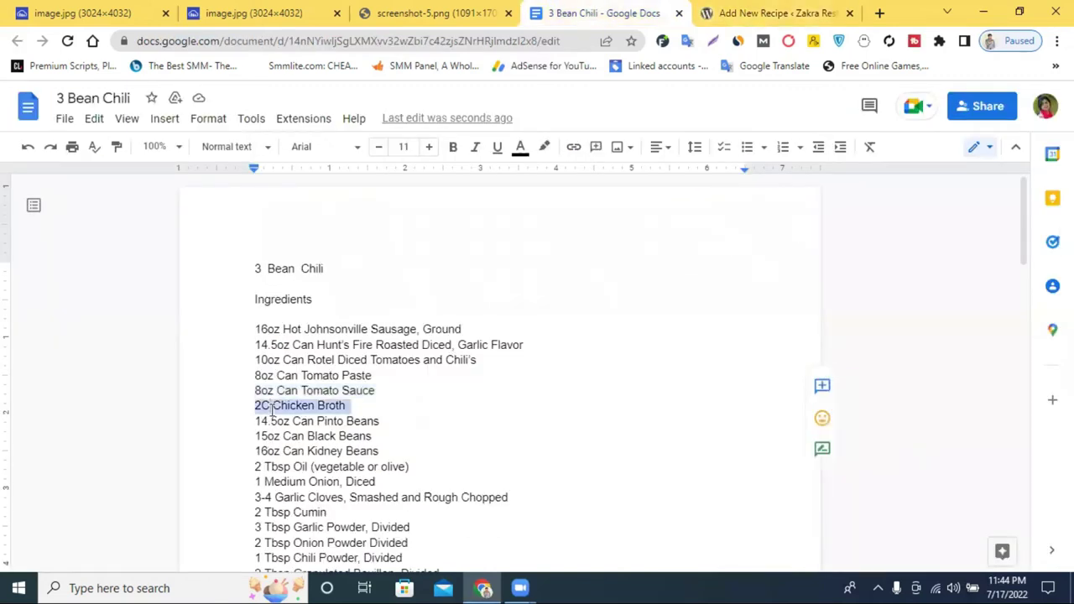
click(743, 12)
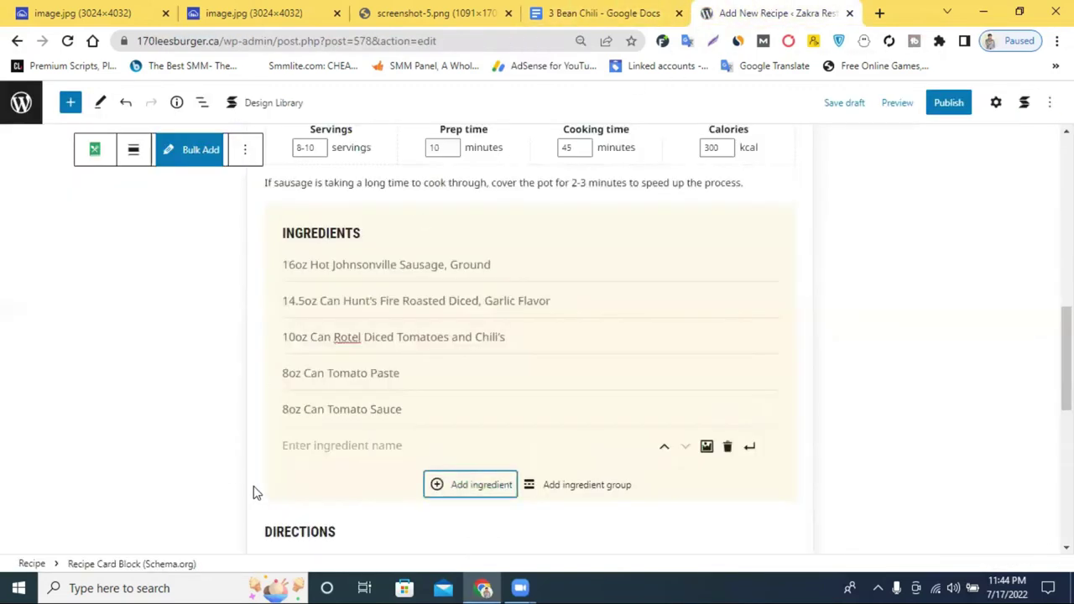
click(287, 449)
key(ctrl+v)
key(BackSpace)
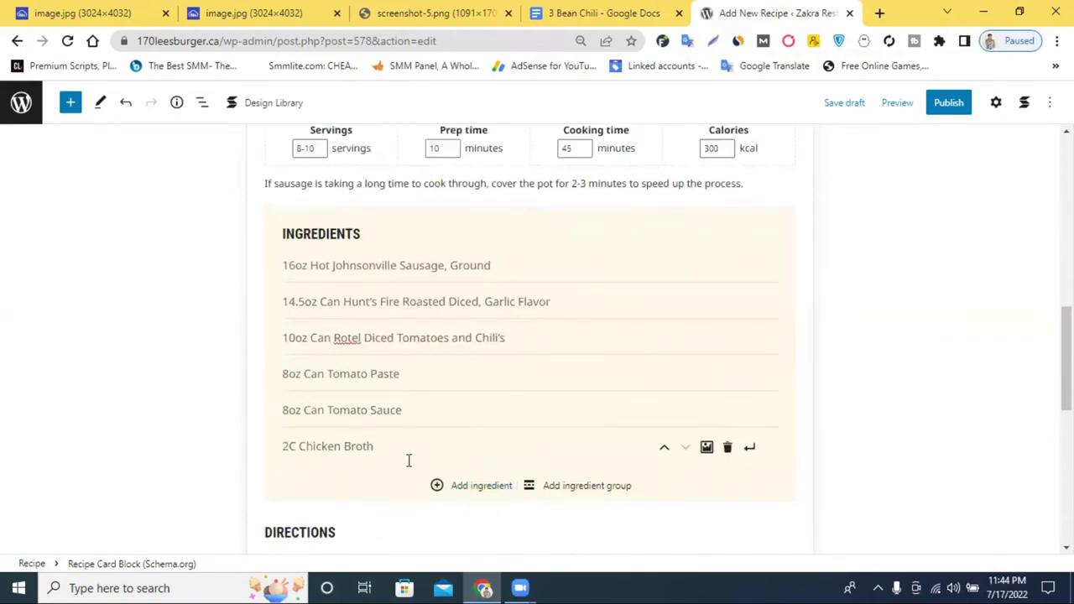
Step: Add a seventh ingredient to the card and fill it with "14.5oz Can Pinto Beans" copied from the document
click(474, 488)
click(599, 13)
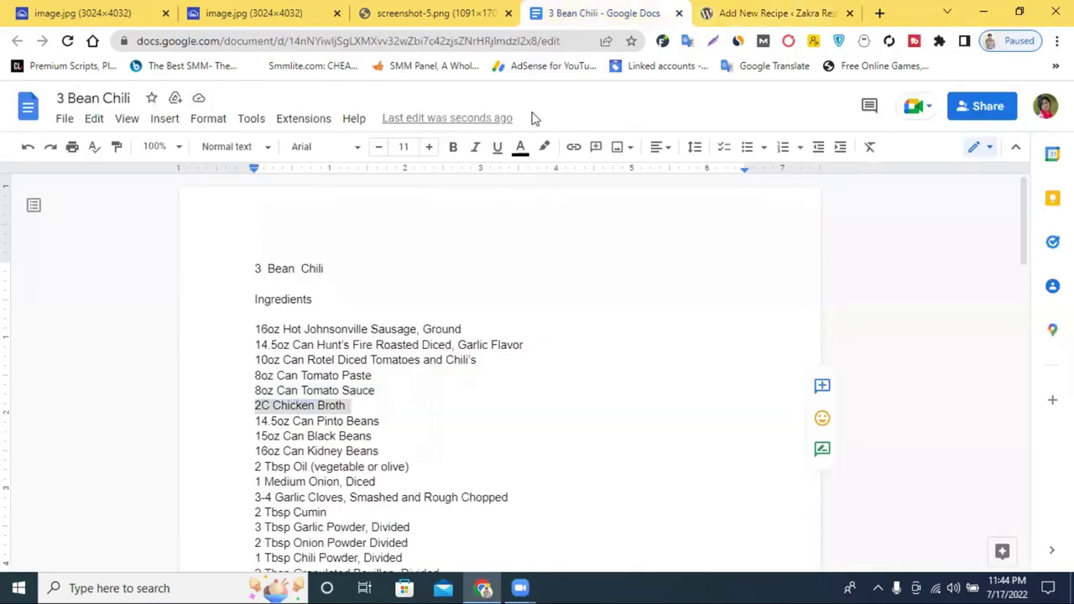
triple_click(283, 420)
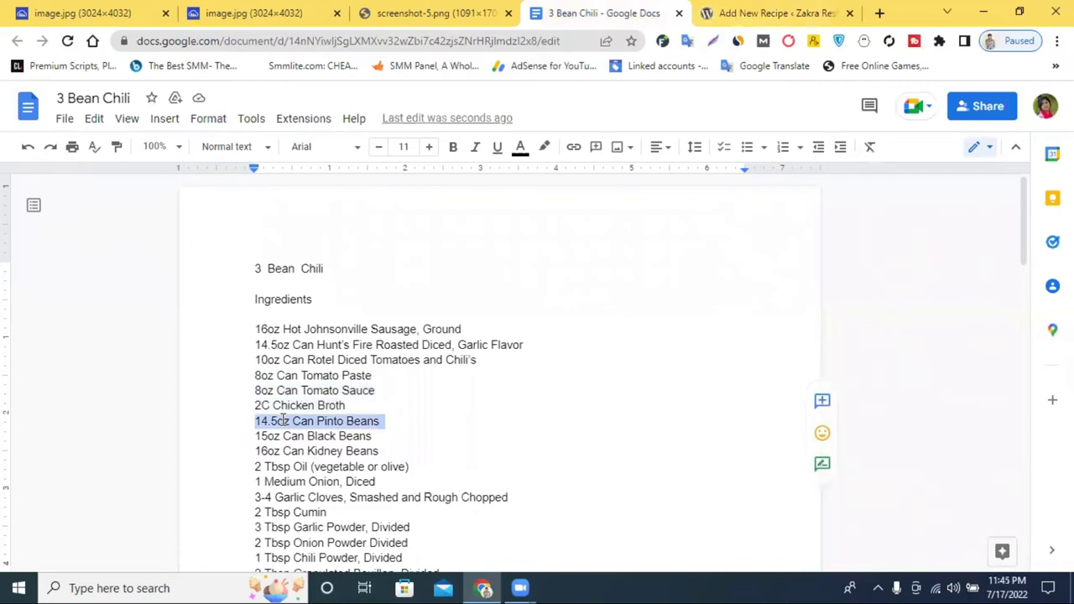
click(776, 12)
click(299, 477)
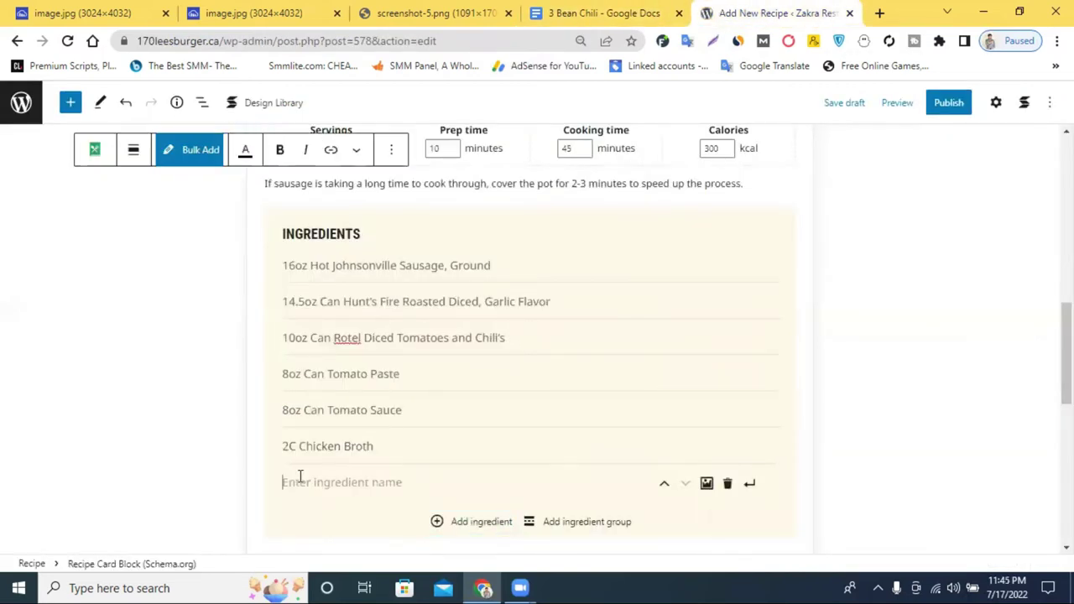
key(ctrl+v)
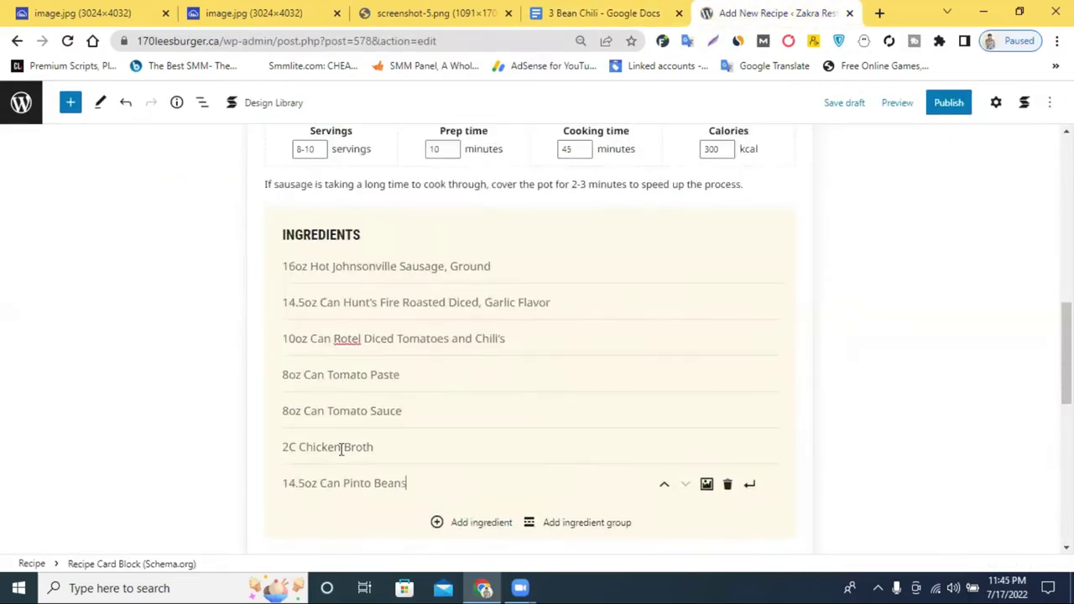
Step: Add an eighth ingredient to the card and fill it with "15oz Can Black Beans" copied from the document, without the trailing blank line
scroll(503, 373, down, 2)
click(456, 377)
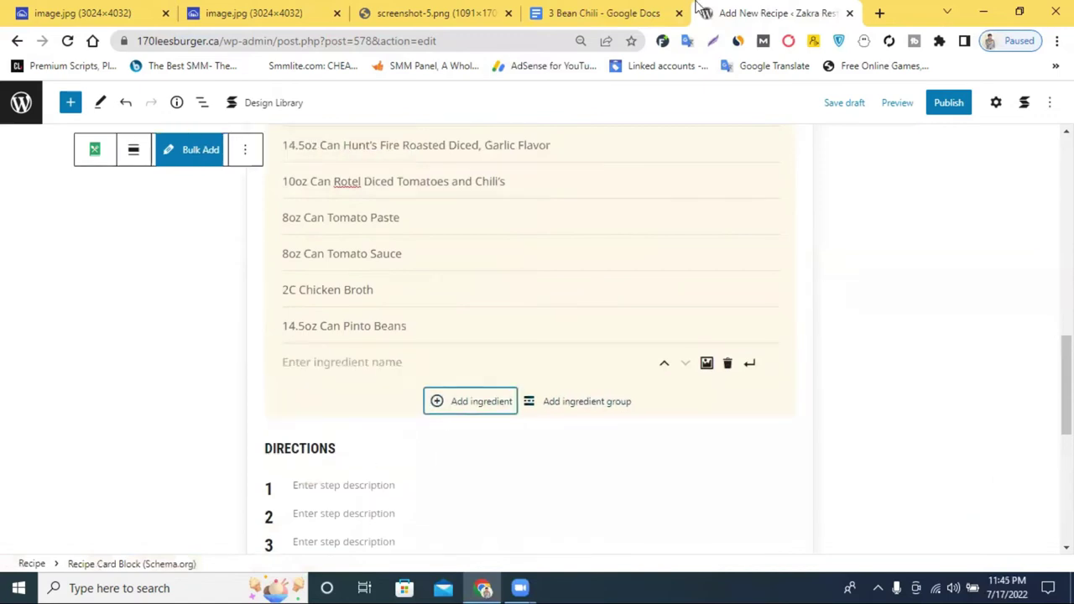
click(604, 12)
scroll(289, 386, down, 1)
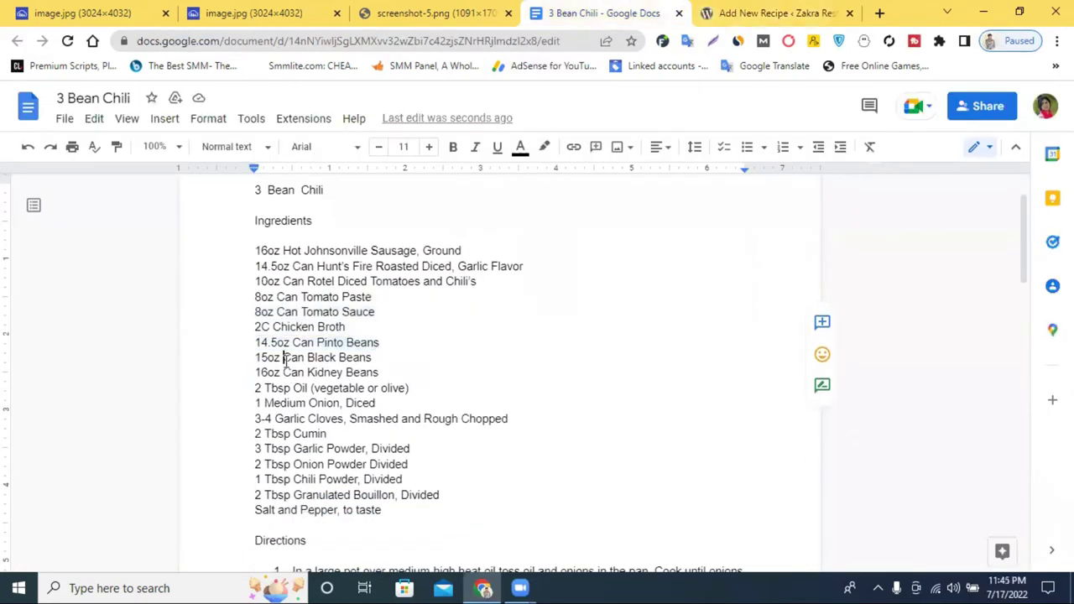
triple_click(286, 359)
key(ctrl+c)
click(804, 10)
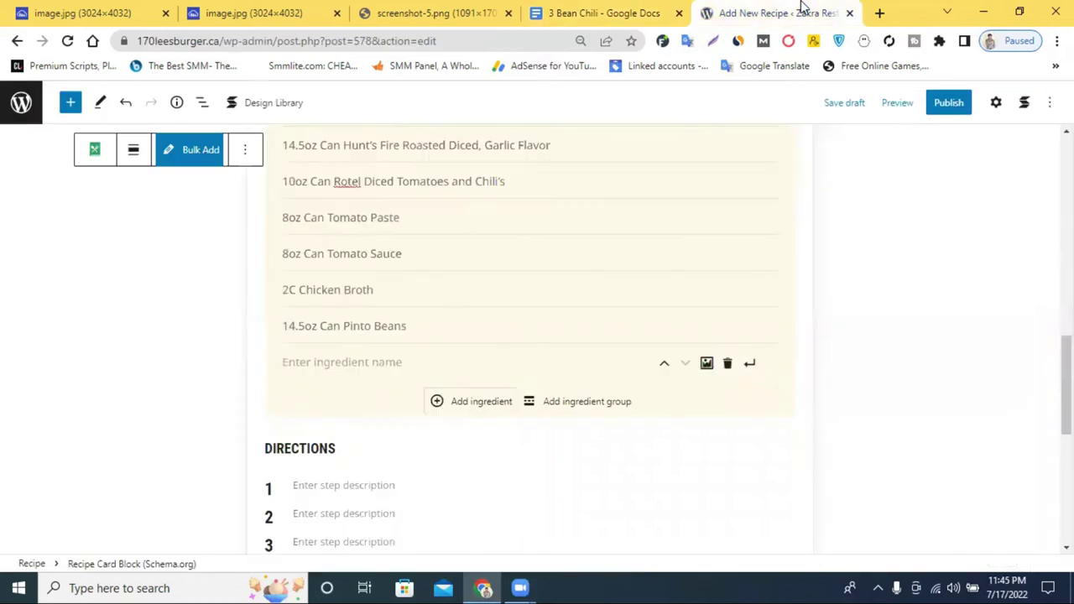
click(314, 361)
key(ctrl+v)
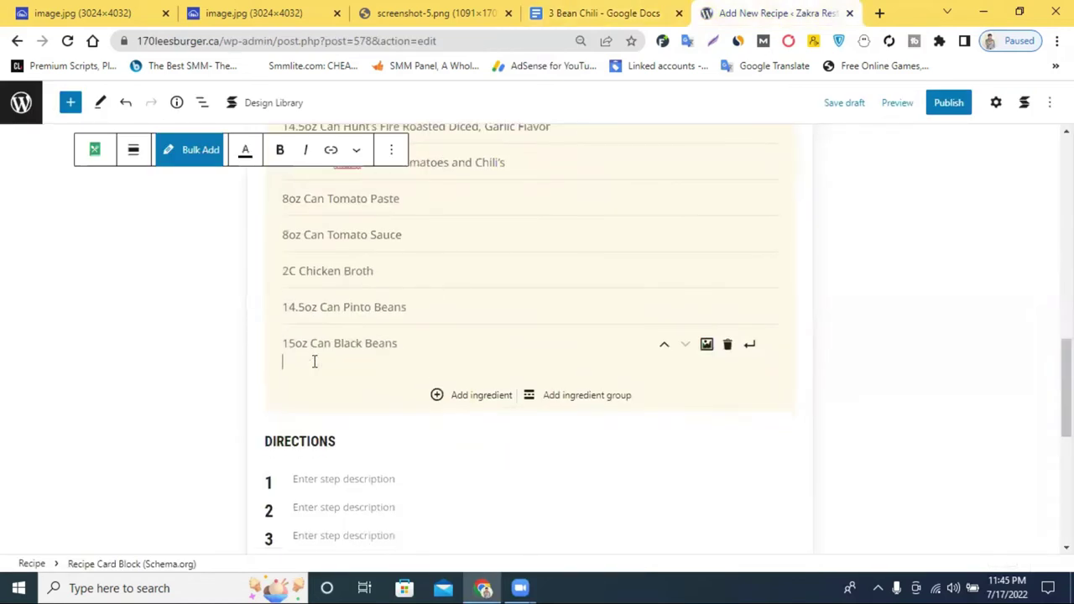
key(BackSpace)
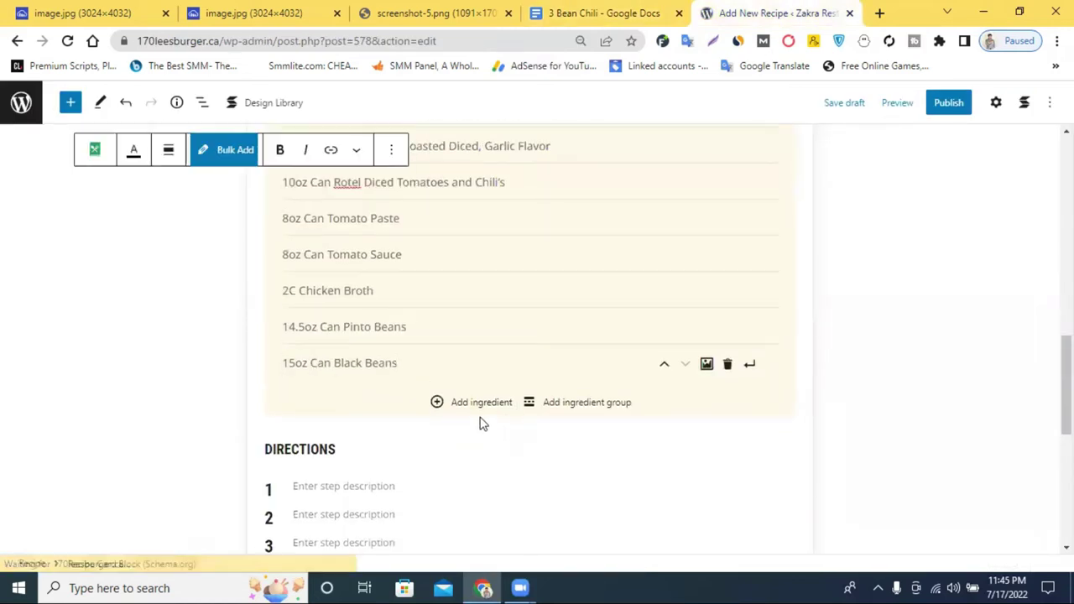
Step: Add a ninth ingredient to the card and fill it with "16oz Can Kidney Beans" copied from the document
click(464, 403)
click(554, 10)
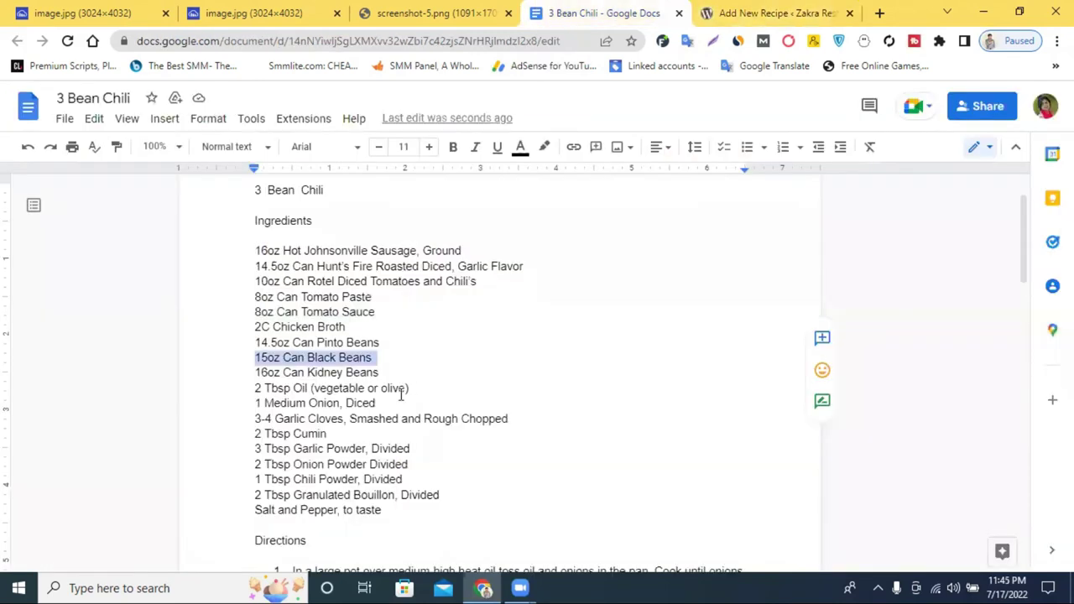
triple_click(312, 372)
key(ctrl+c)
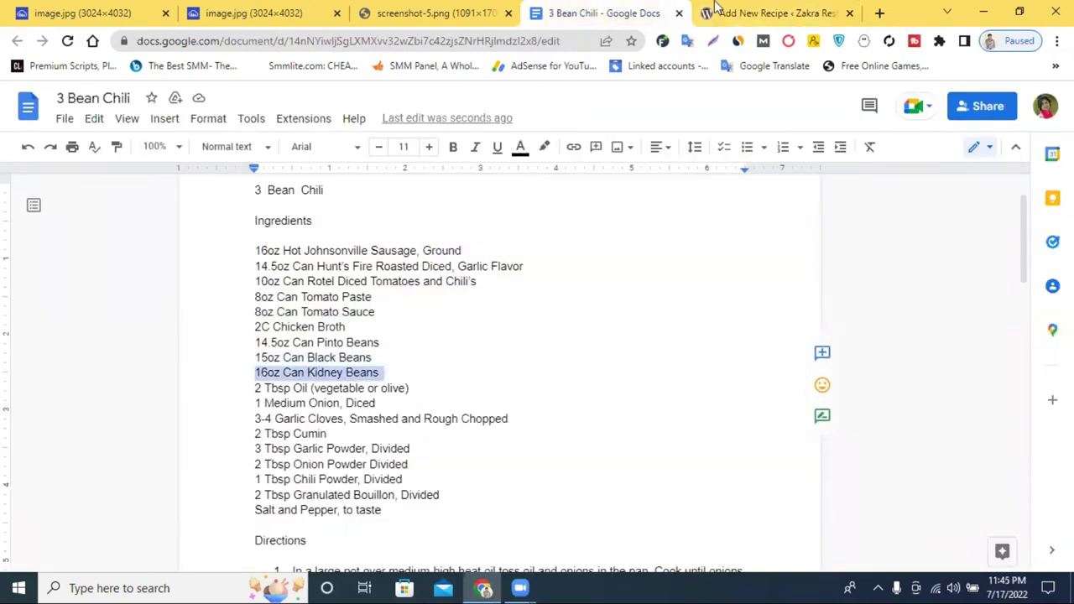
click(738, 12)
click(333, 400)
key(ctrl+v)
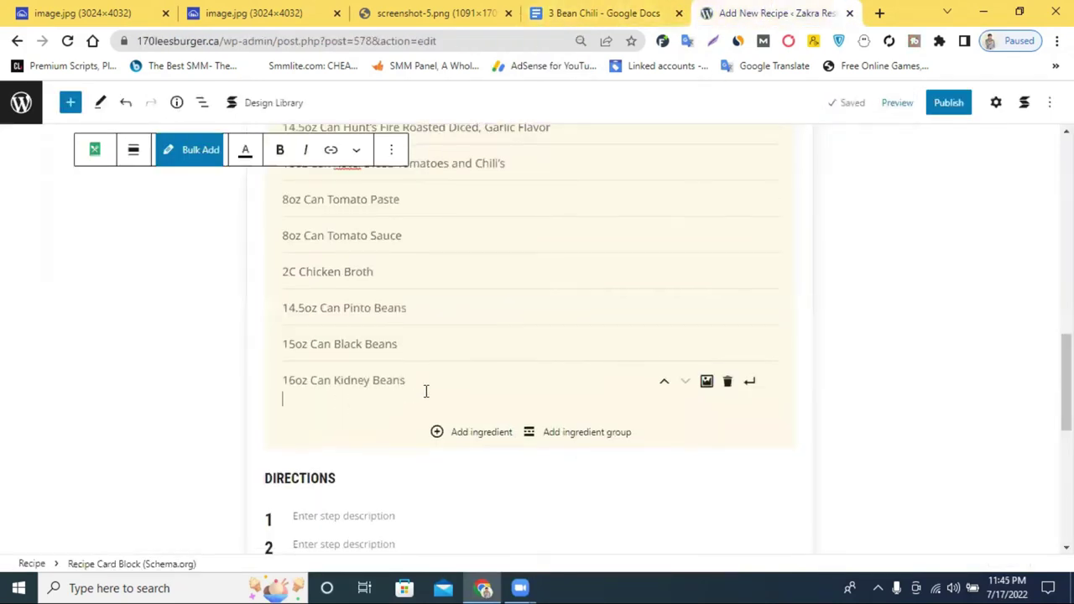
Step: Add a tenth ingredient to the card and fill it with "2 Tbsp Oil (vegetable or olive)" copied from the document
click(476, 433)
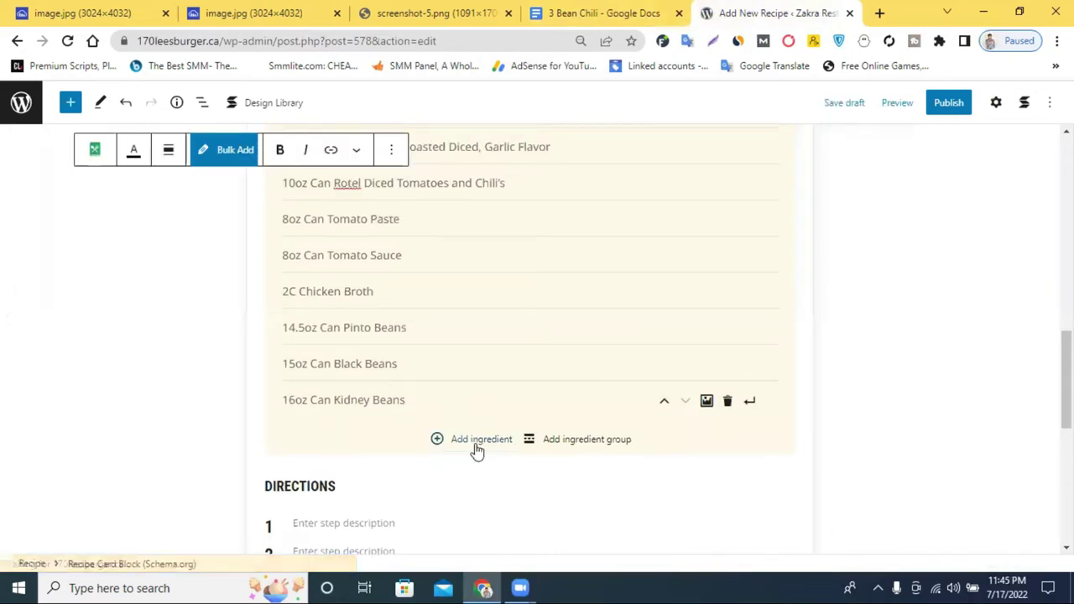
click(660, 8)
scroll(296, 308, down, 3)
scroll(295, 309, up, 2)
triple_click(295, 308)
key(ctrl+c)
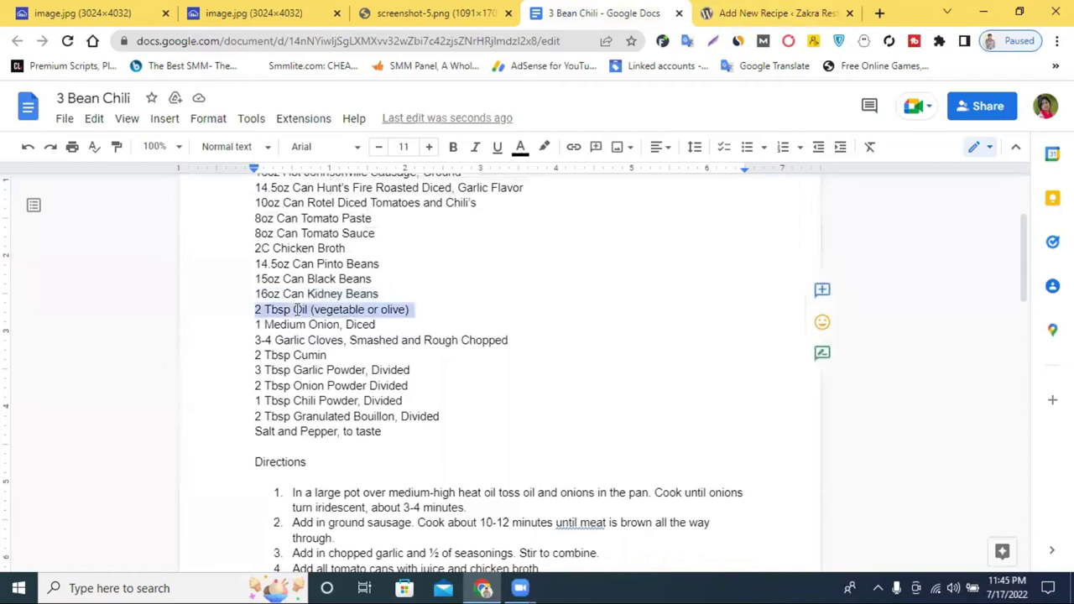
click(746, 12)
click(285, 434)
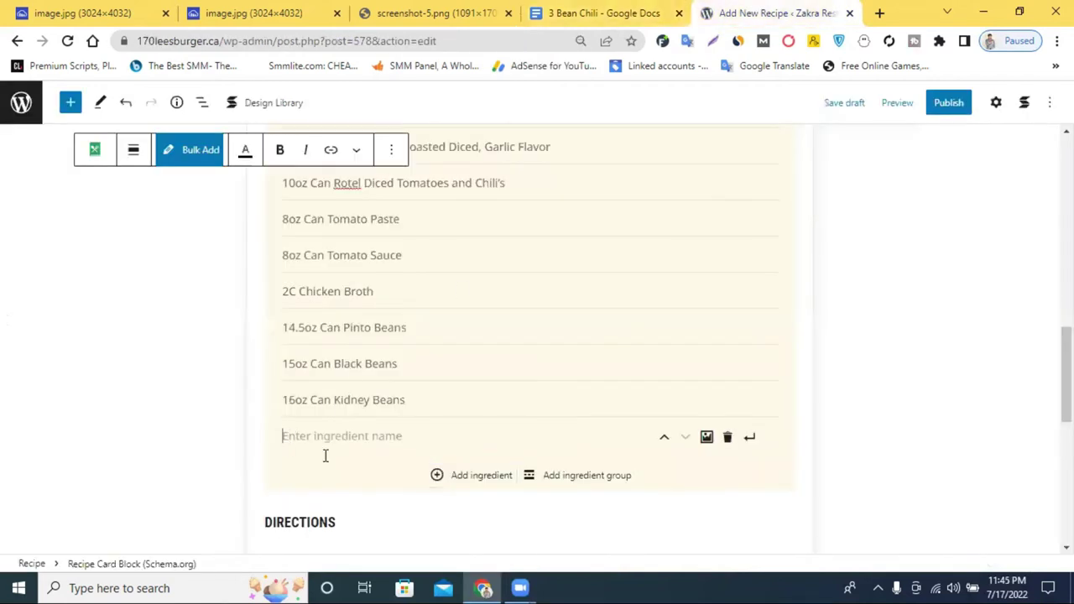
key(ctrl+v)
Step: Add an eleventh ingredient to the card and fill it with "1 Medium Onion, Diced" copied from the document
click(458, 468)
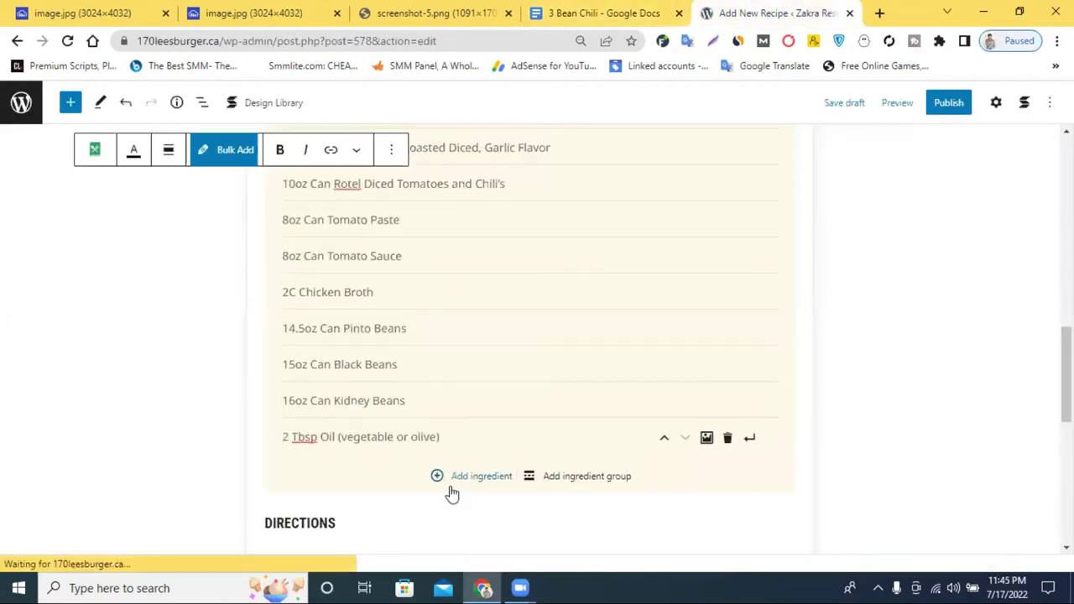
click(604, 8)
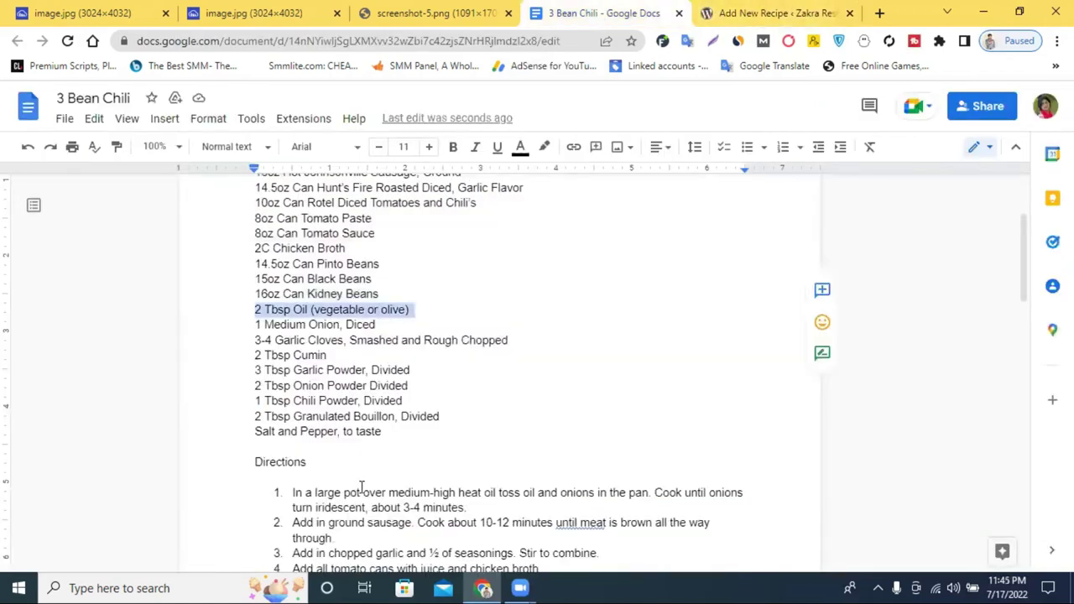
double_click(286, 324)
triple_click(286, 324)
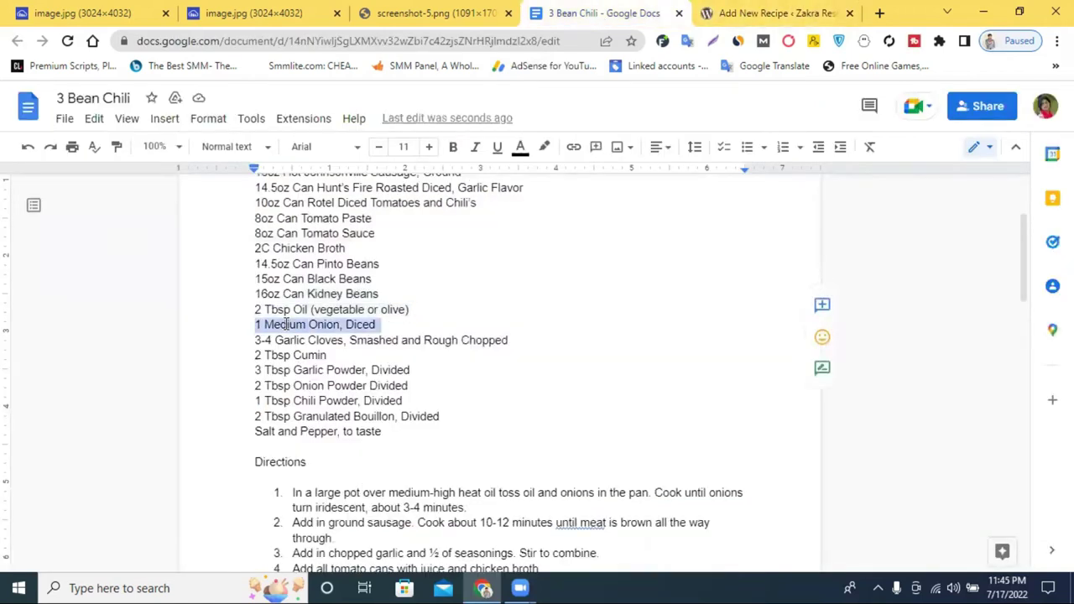
click(739, 13)
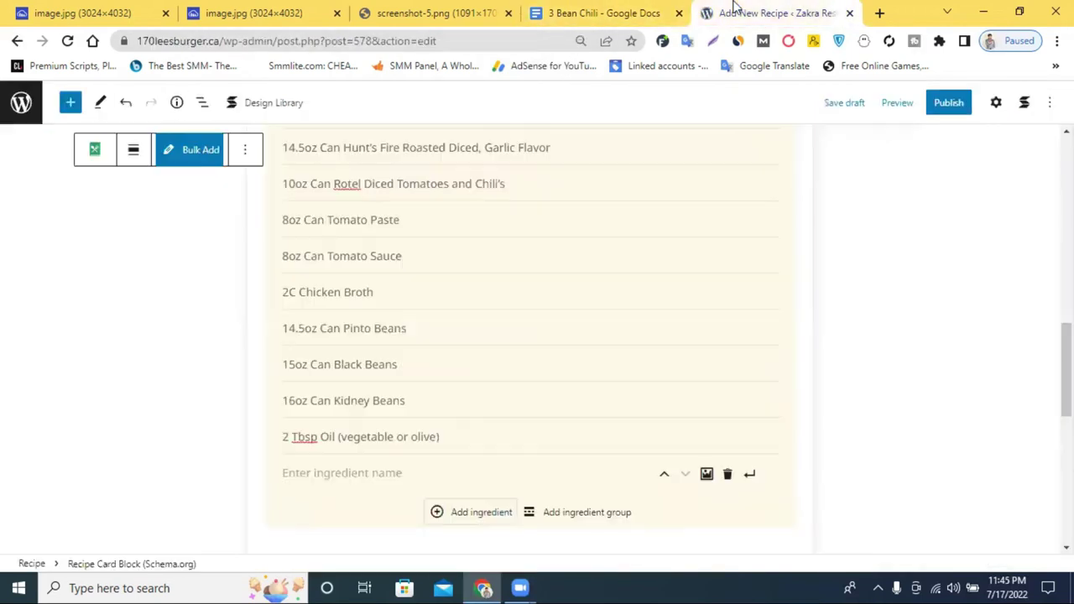
click(297, 473)
text(1 Medium Onion, Diced)
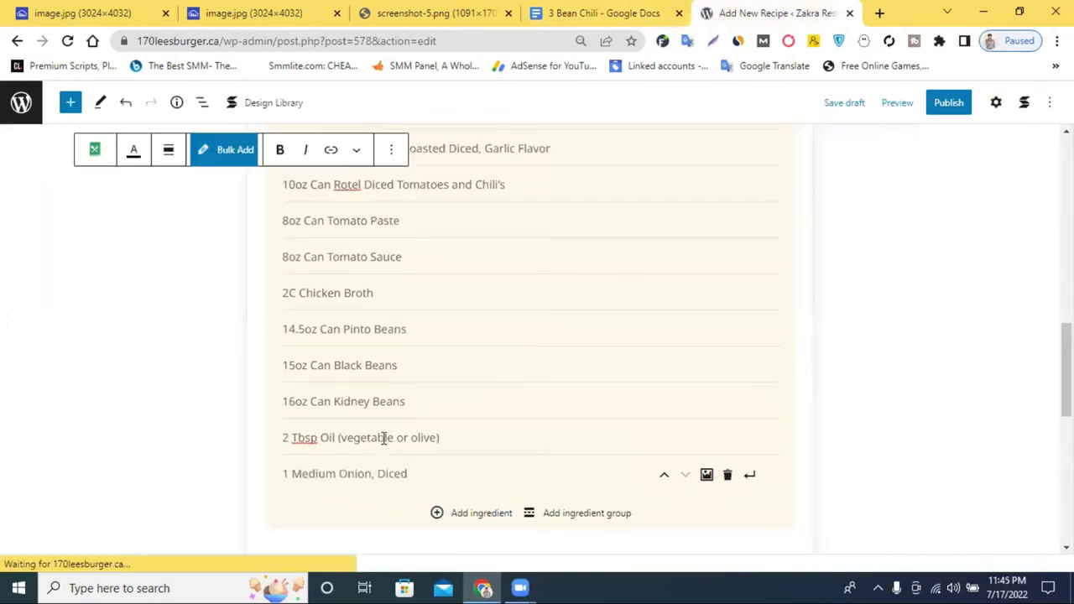
Step: Add a twelfth ingredient to the card and fill it with "3-4 Garlic Cloves, Smashed and Rough Chopped" copied from the document
scroll(384, 436, down, 2)
click(468, 396)
click(600, 12)
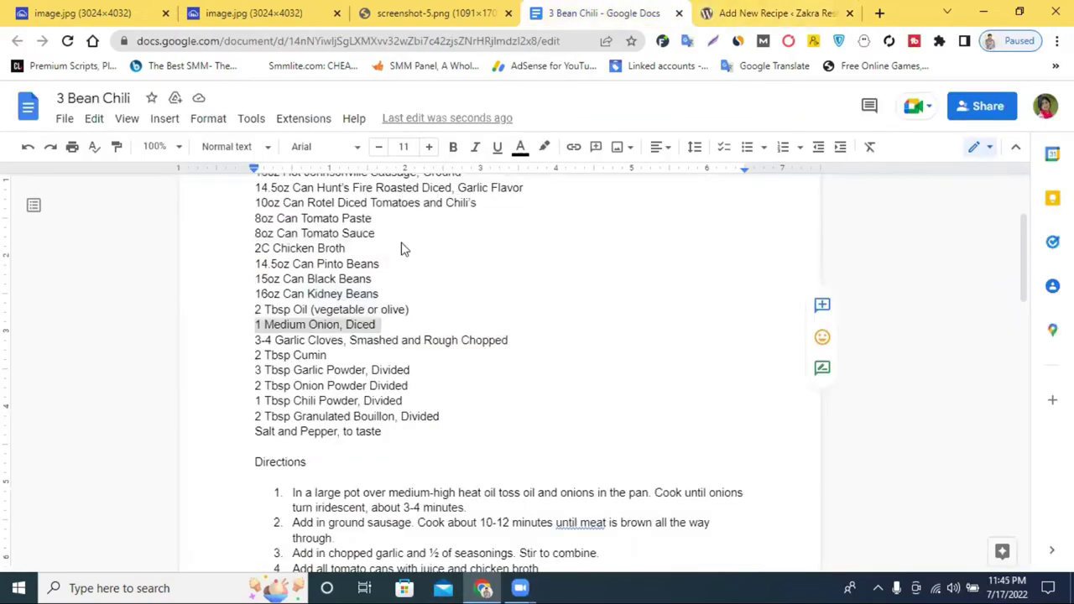
click(306, 341)
triple_click(307, 343)
key(ctrl+c)
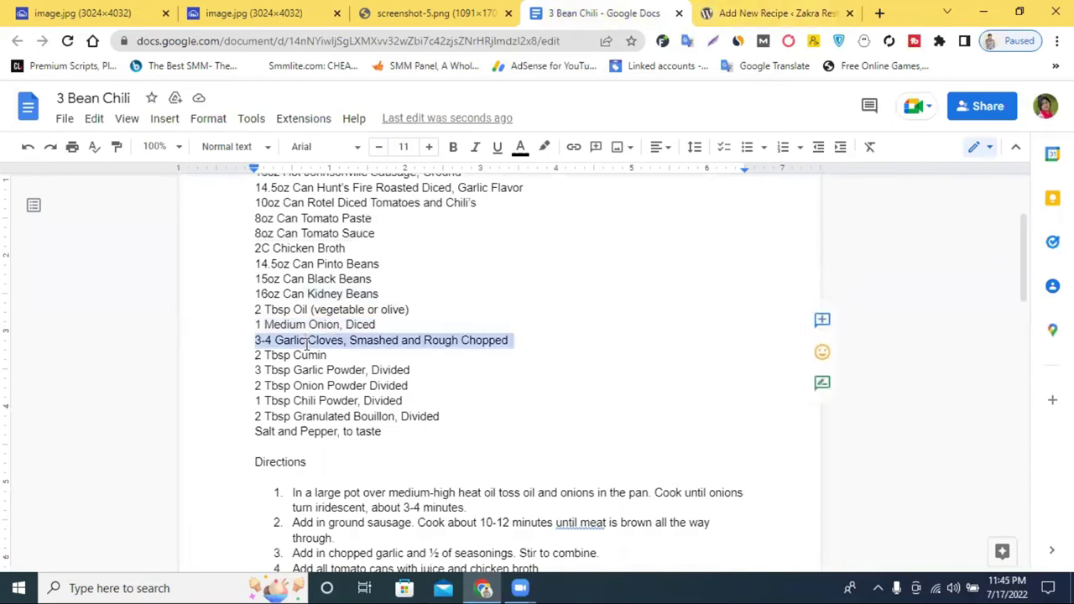
click(730, 10)
click(341, 362)
key(ctrl+v)
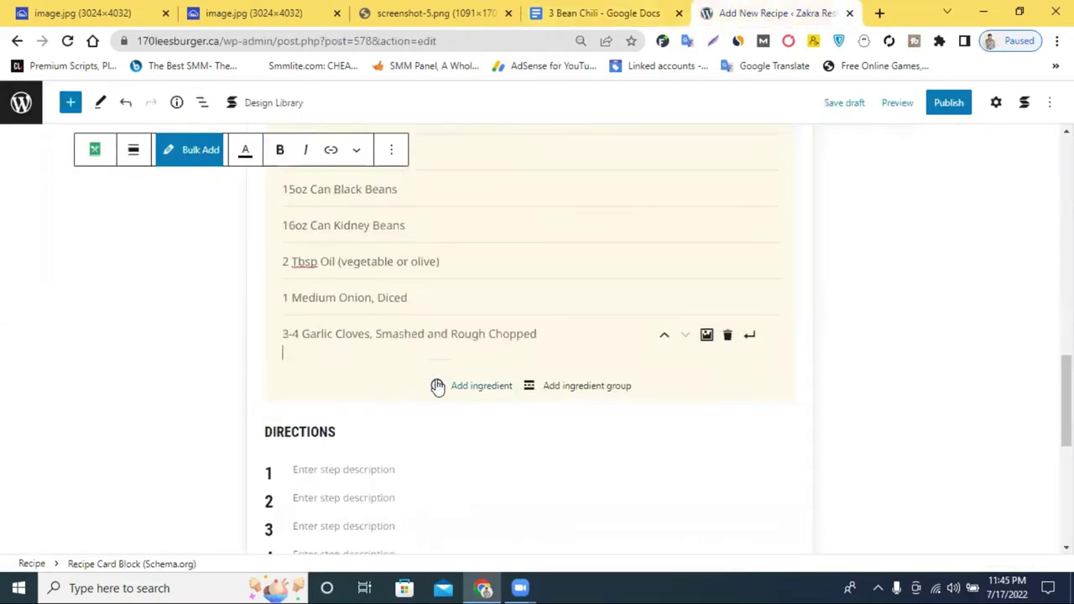
Step: Add two more ingredient rows to the card and fill the first one with "2 Tbsp Cumin" copied from the document
click(440, 389)
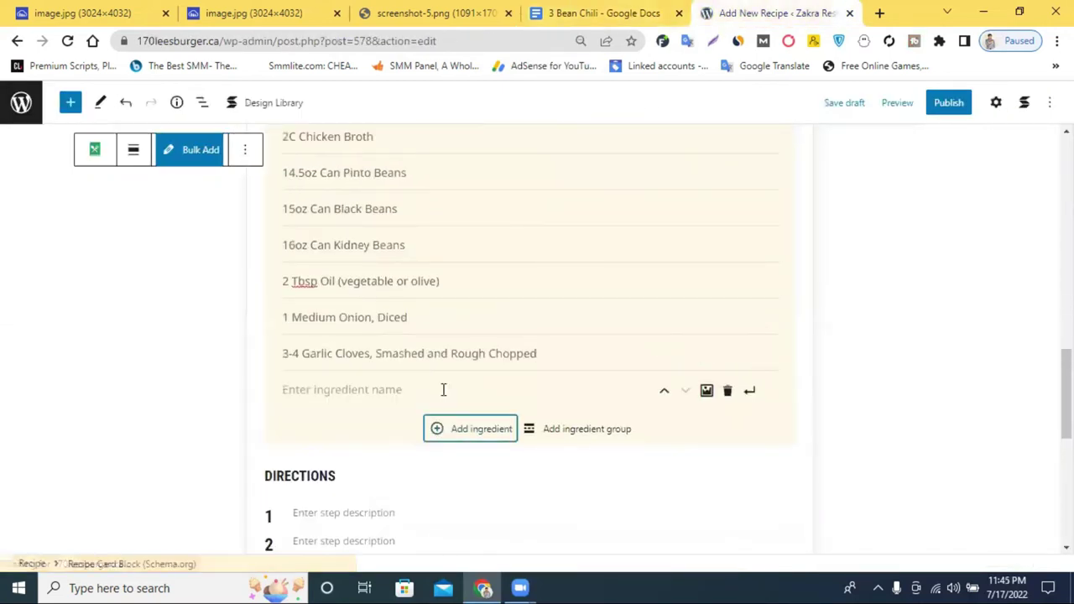
click(455, 441)
click(597, 13)
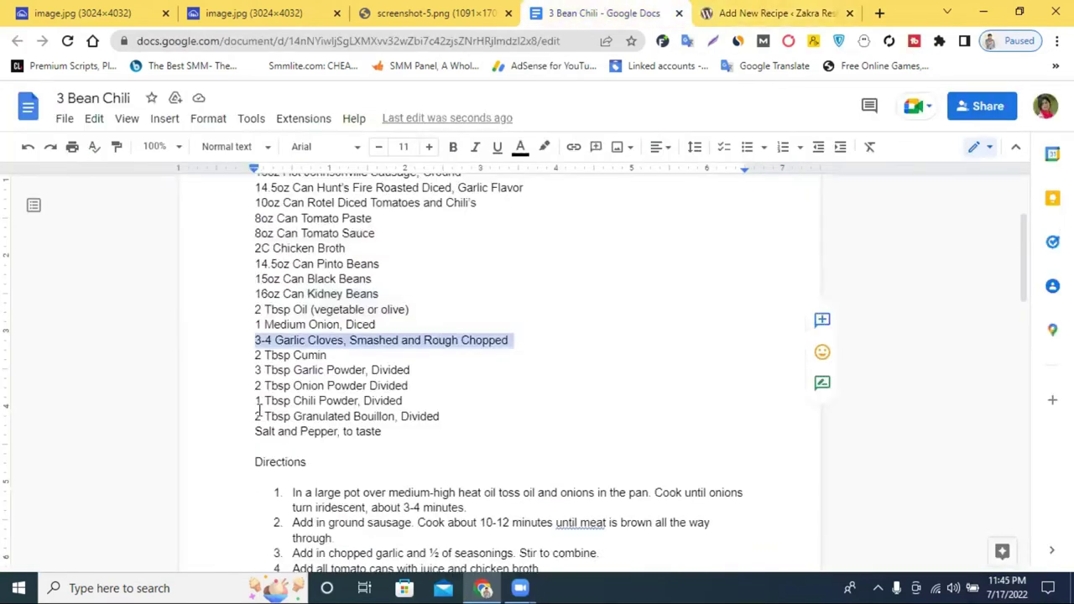
triple_click(276, 355)
key(ctrl+c)
click(763, 12)
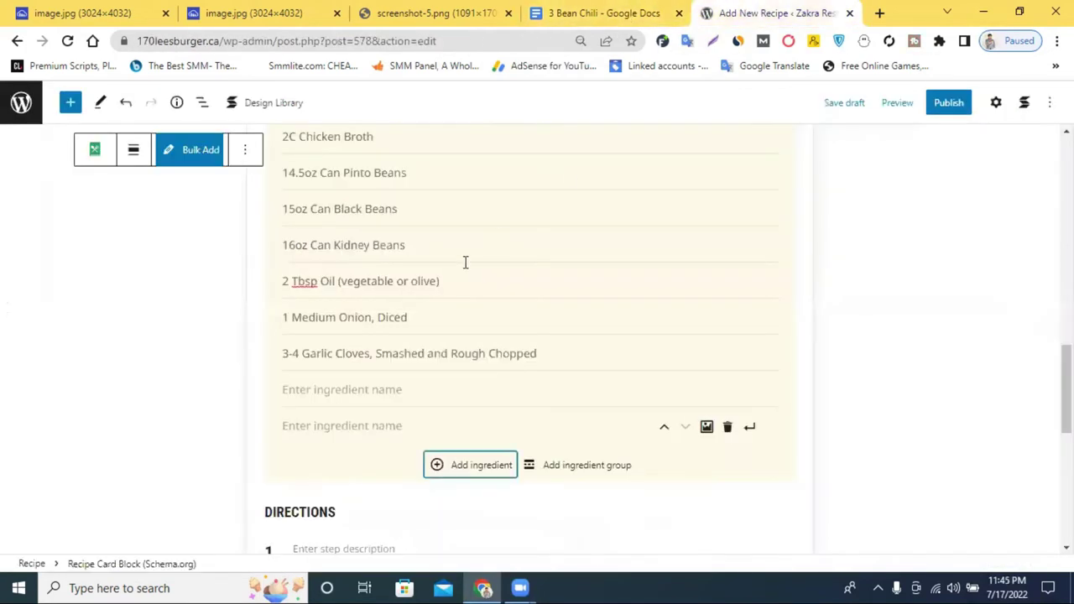
click(298, 401)
key(ctrl+v)
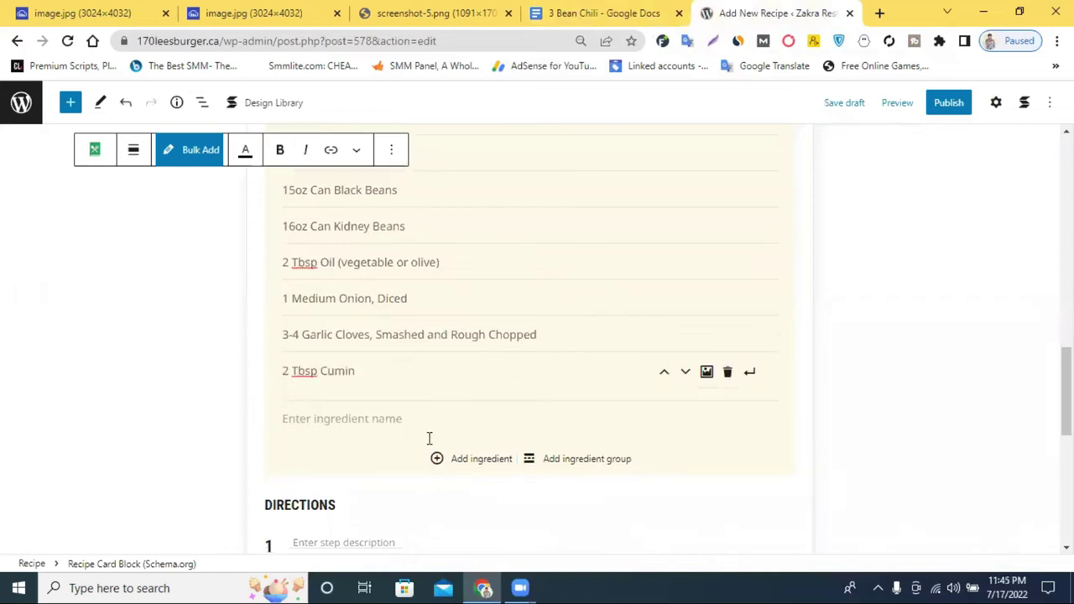
Step: Add another ingredient row and fill the first empty one with "3 Tbsp Garlic Powder, Divided" from the document, without the trailing blank line
click(438, 464)
click(600, 13)
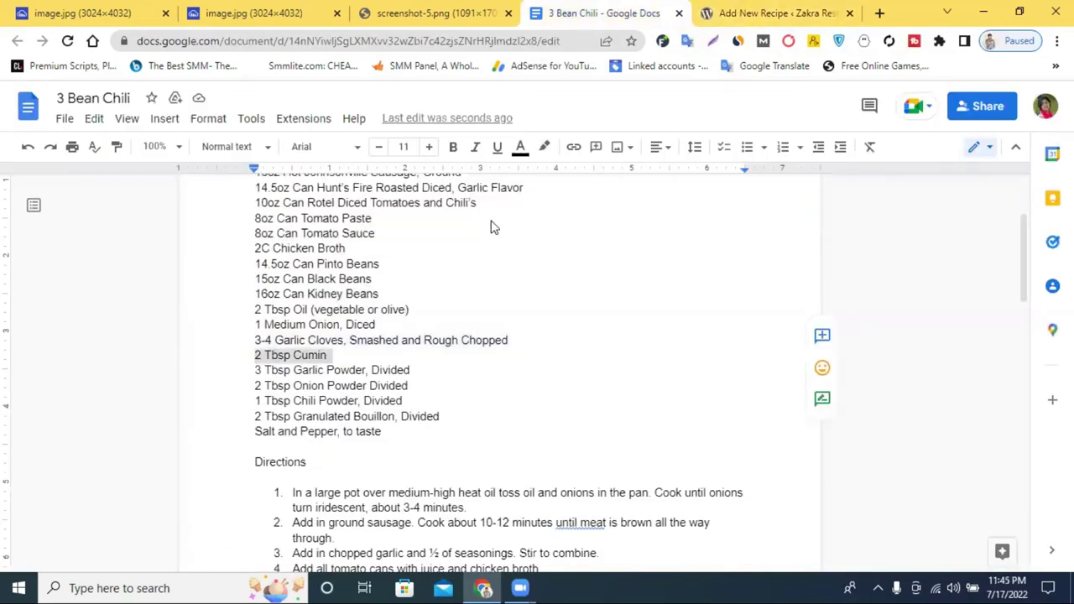
triple_click(320, 371)
key(ctrl+c)
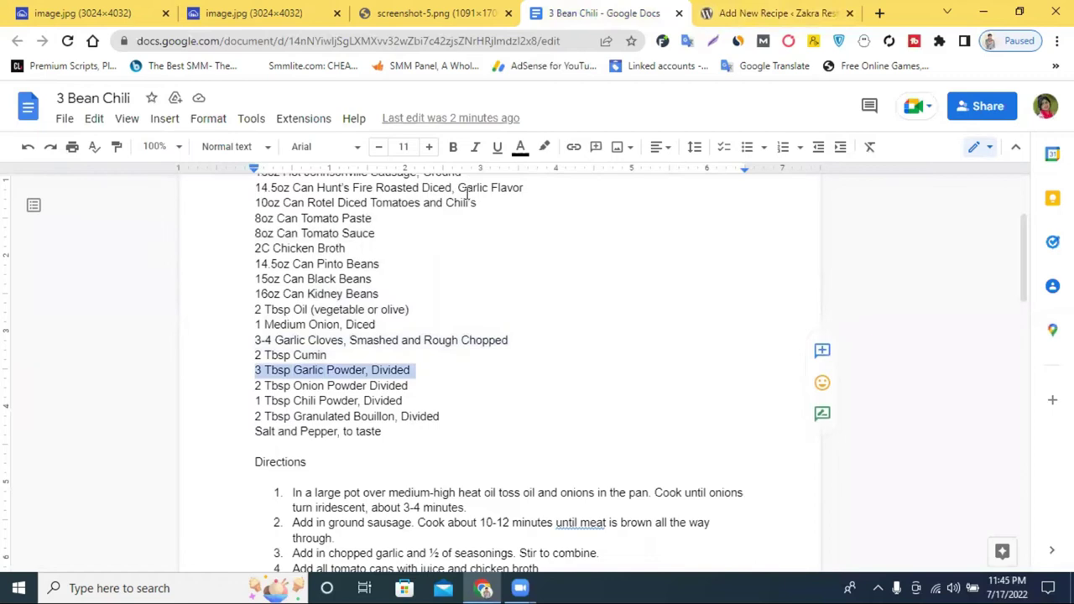
click(771, 12)
click(335, 428)
key(ctrl+v)
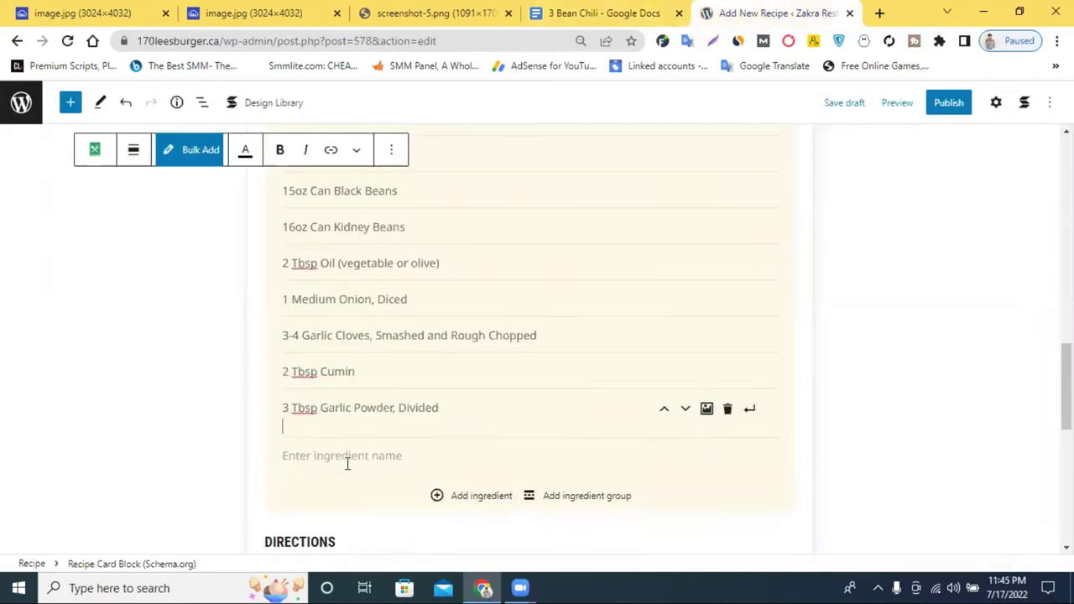
key(BackSpace)
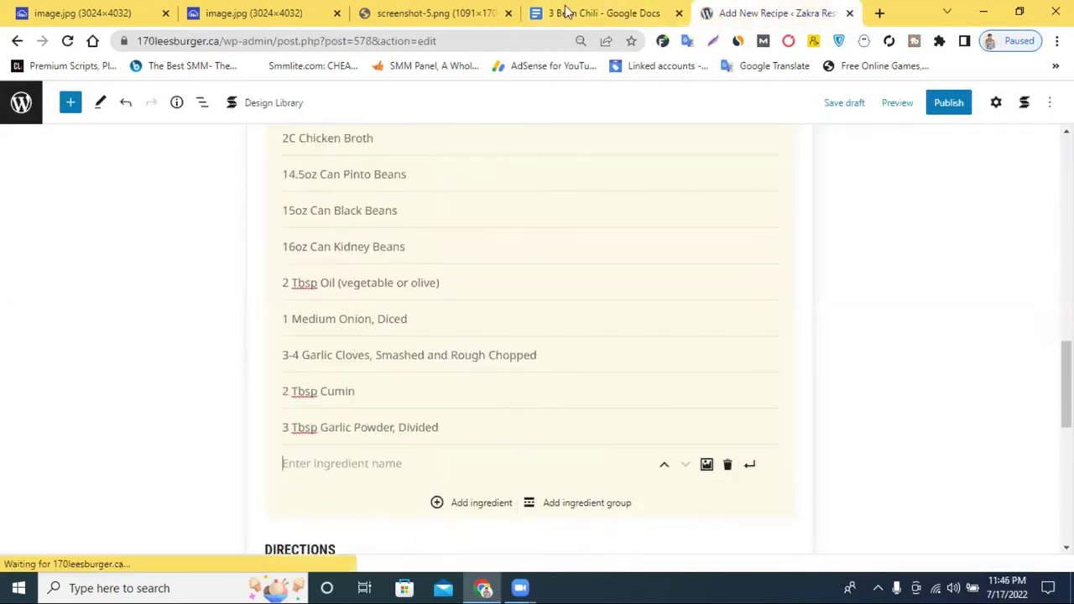
Step: Fill the remaining empty ingredient with "2 Tbsp Onion Powder Divided" copied from the document, without the trailing blank line
click(570, 13)
triple_click(295, 392)
key(ctrl+c)
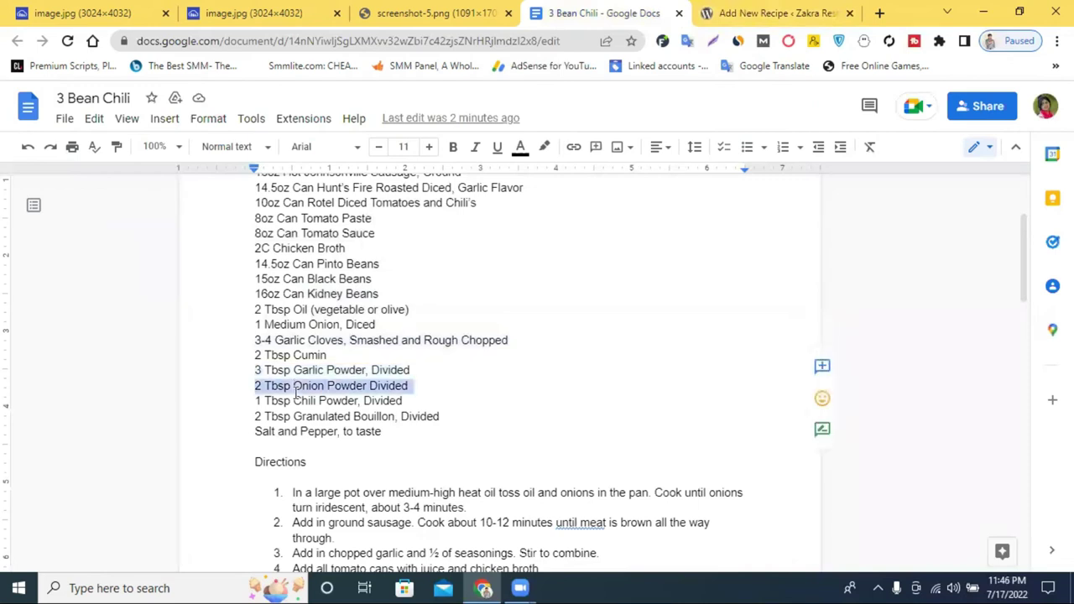
click(729, 11)
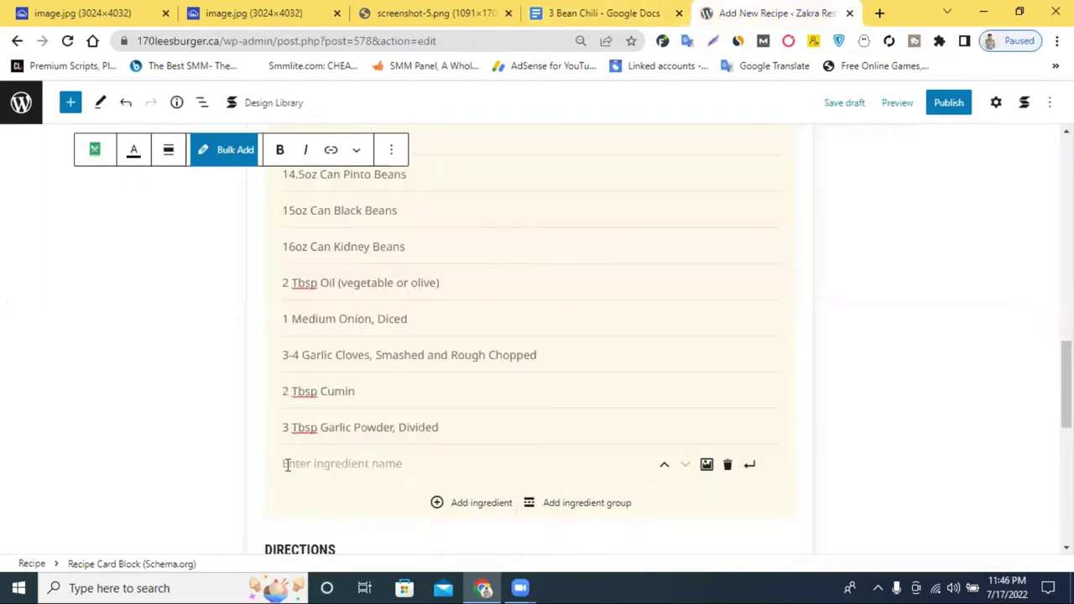
key(ctrl+v)
key(BackSpace)
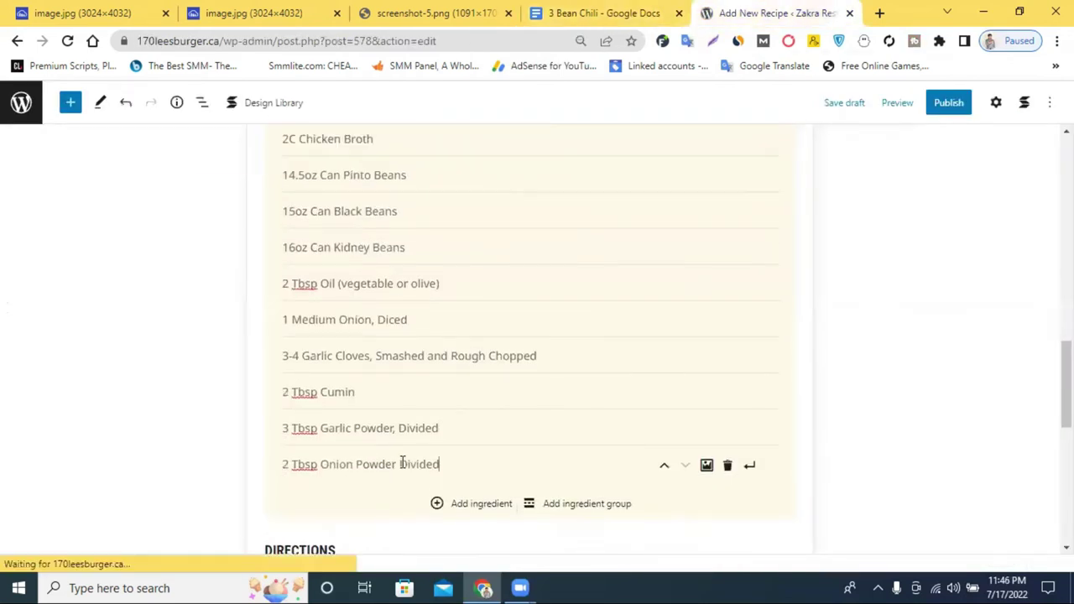
Step: Add a sixteenth ingredient to the card and fill it with "1 Tbsp Chili Powder, Divided" copied from the document
scroll(466, 387, down, 2)
click(442, 349)
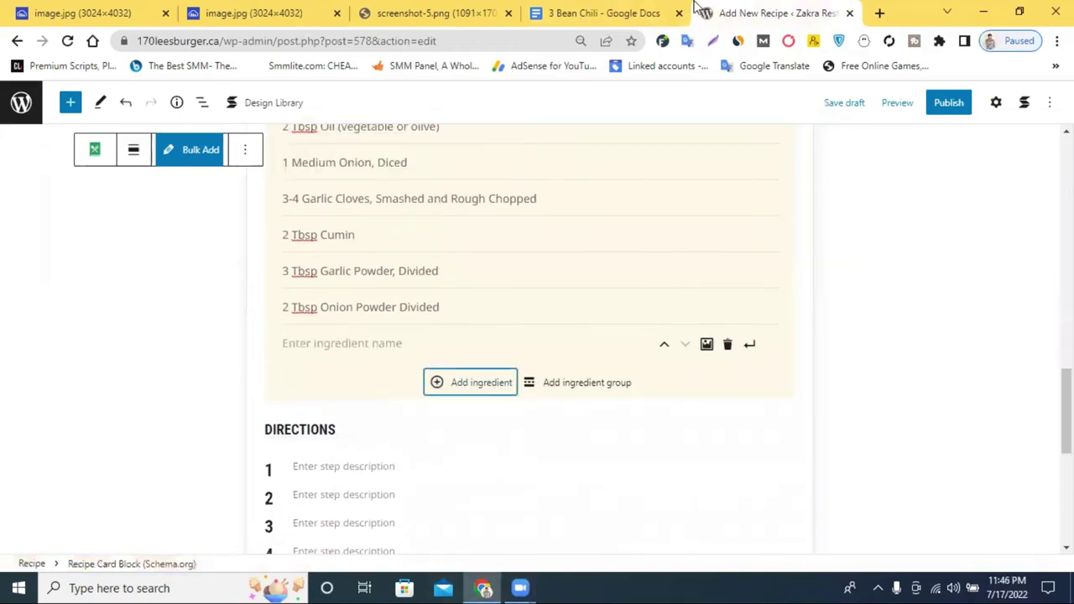
click(689, 10)
triple_click(290, 402)
key(ctrl+c)
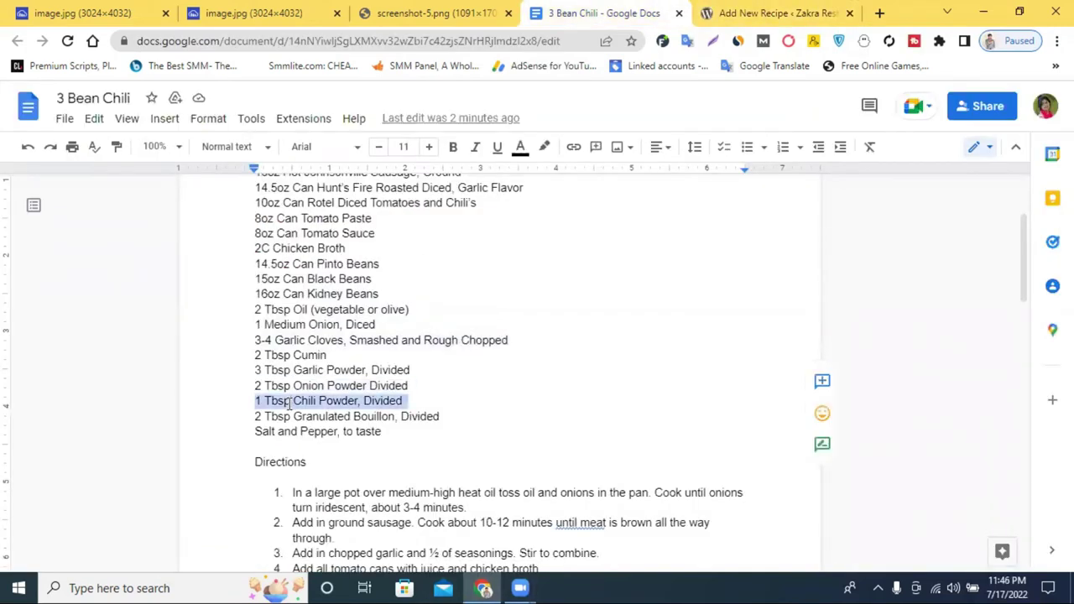
click(743, 11)
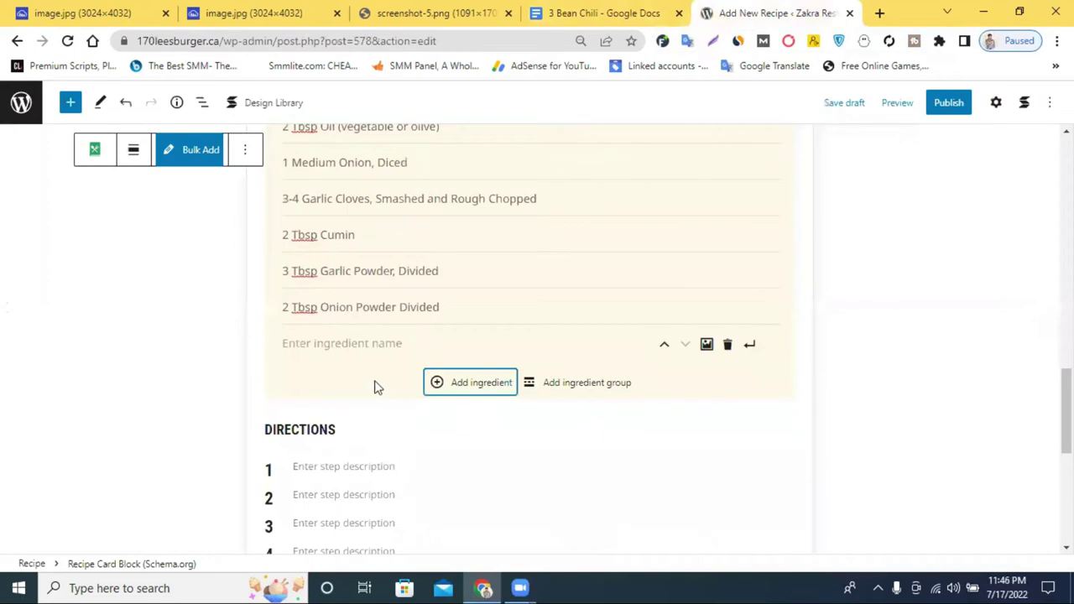
click(340, 334)
key(ctrl+v)
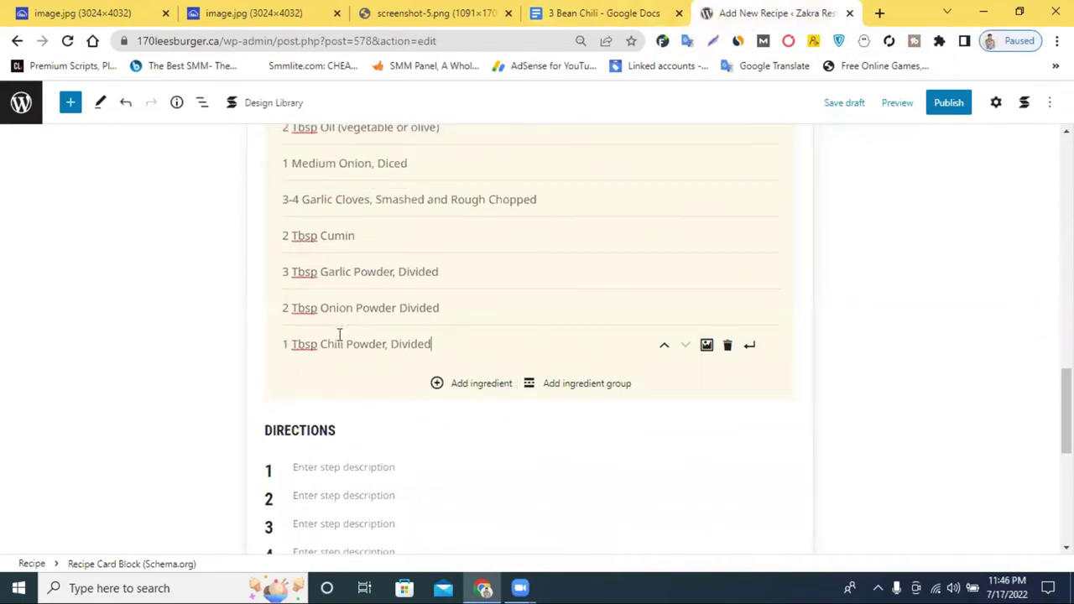
Step: Add a seventeenth ingredient to the card and fill it with "2 Tbsp Granulated Bouillon, Divided" copied from the document
click(599, 12)
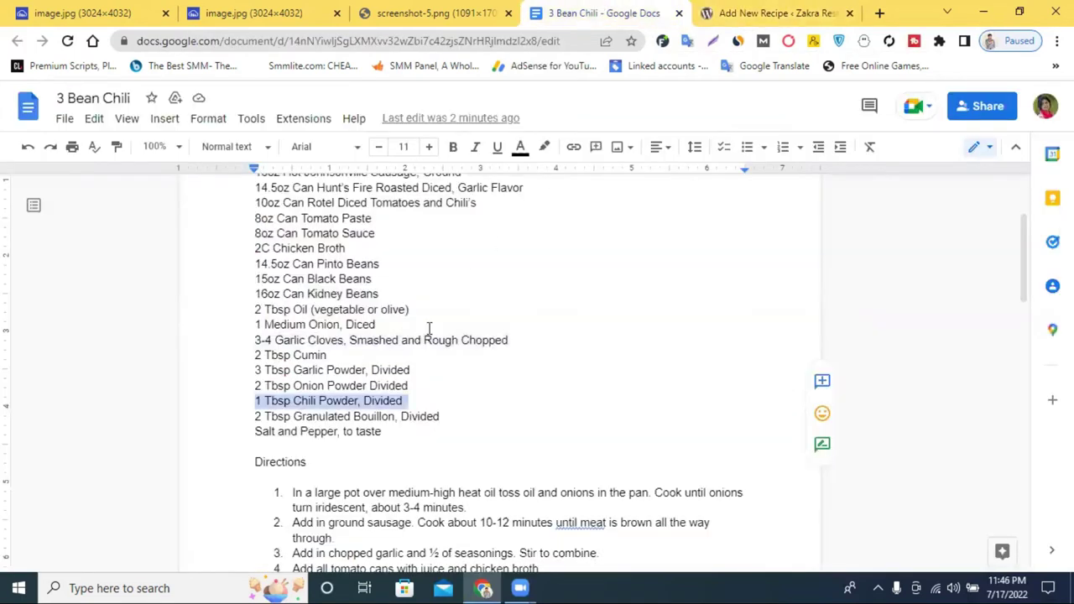
triple_click(397, 414)
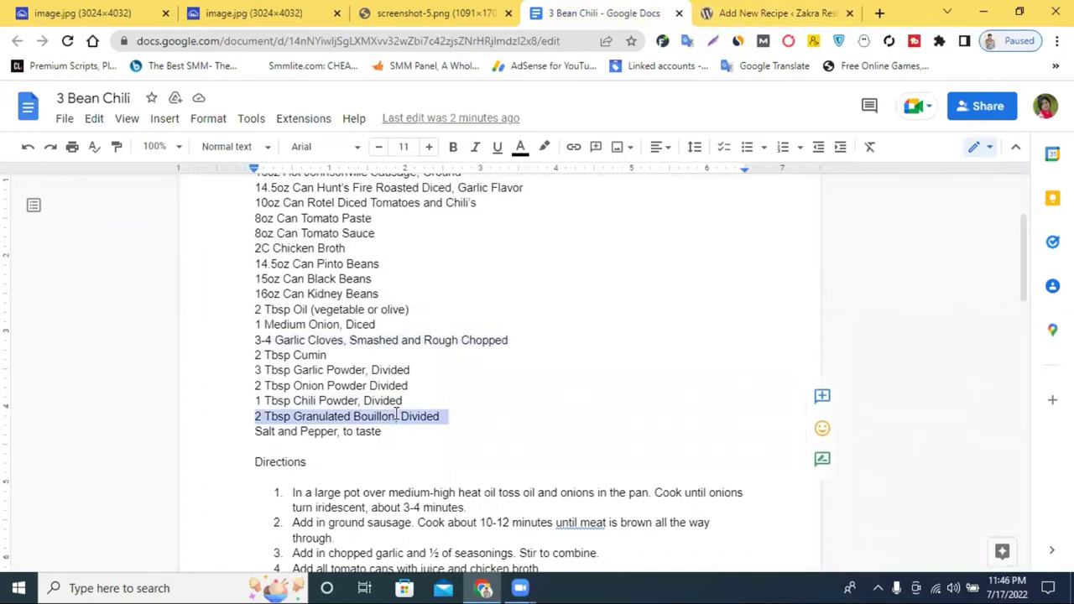
click(744, 12)
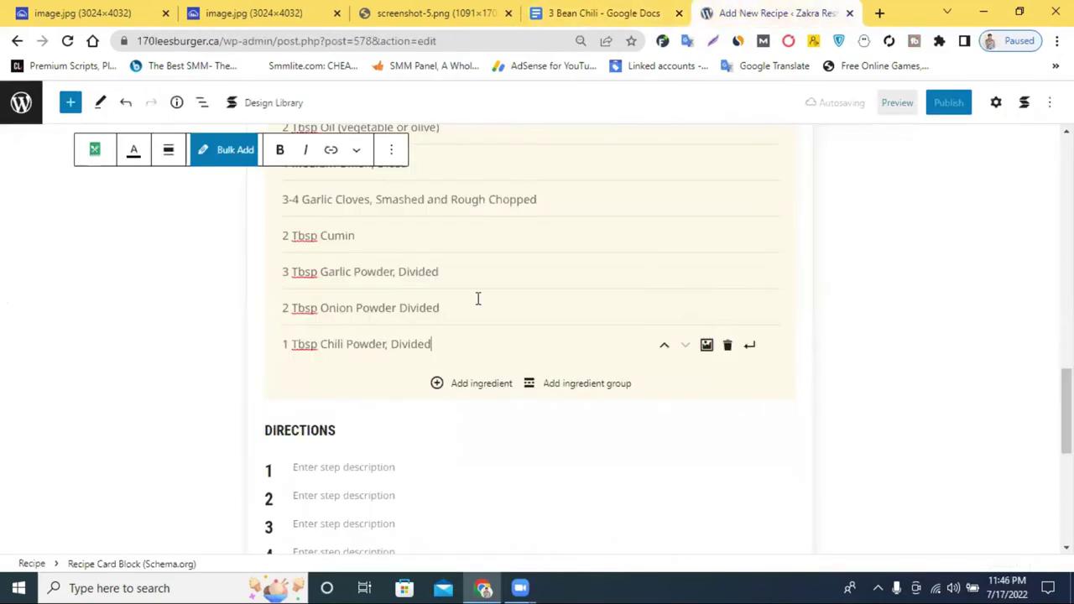
click(454, 384)
text(2 Tbsp Granulated Bouillon, Divided)
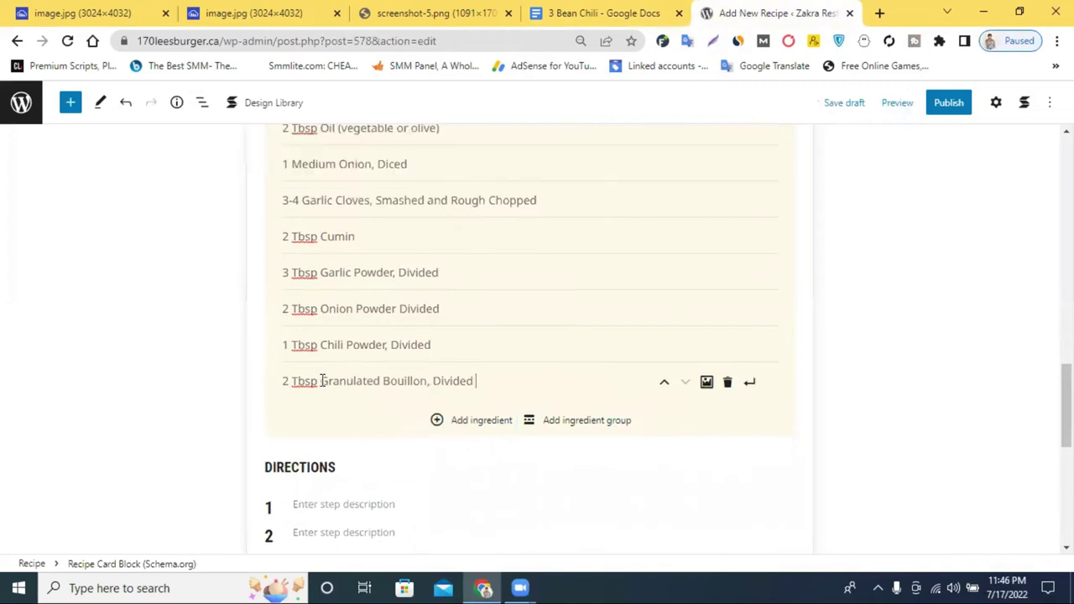
Step: Add an eighteenth ingredient to the card and fill it with "Salt and Pepper, to taste" copied from the document
click(634, 10)
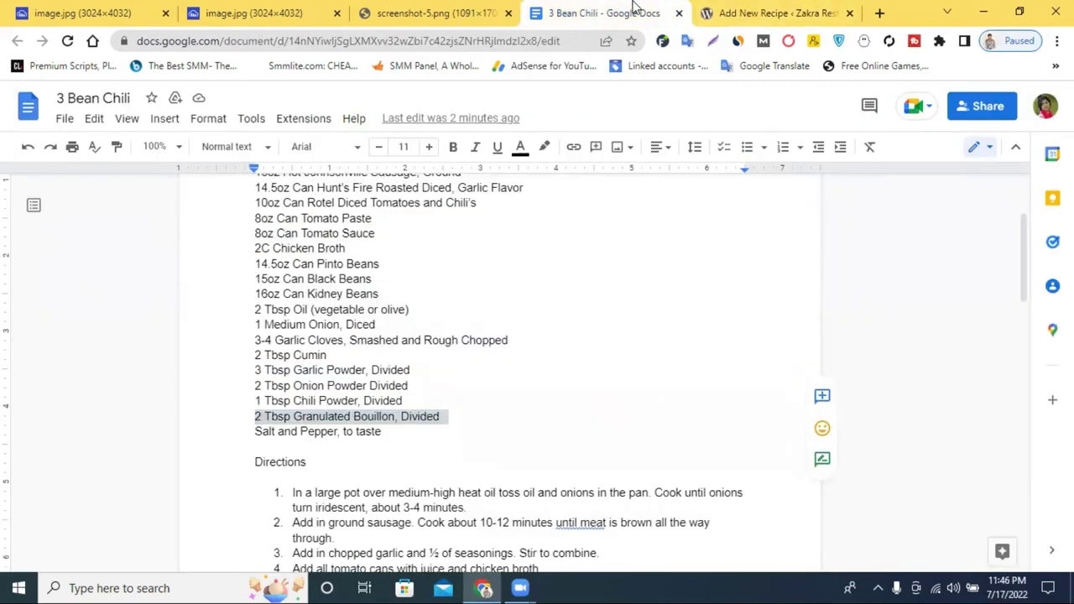
triple_click(319, 430)
key(ctrl+c)
click(741, 8)
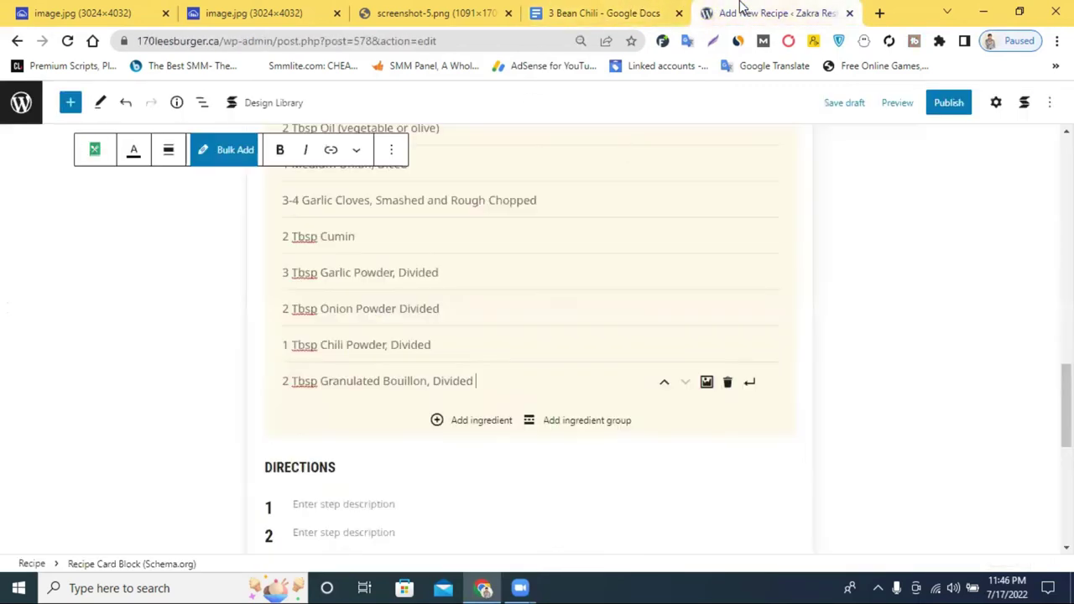
click(460, 422)
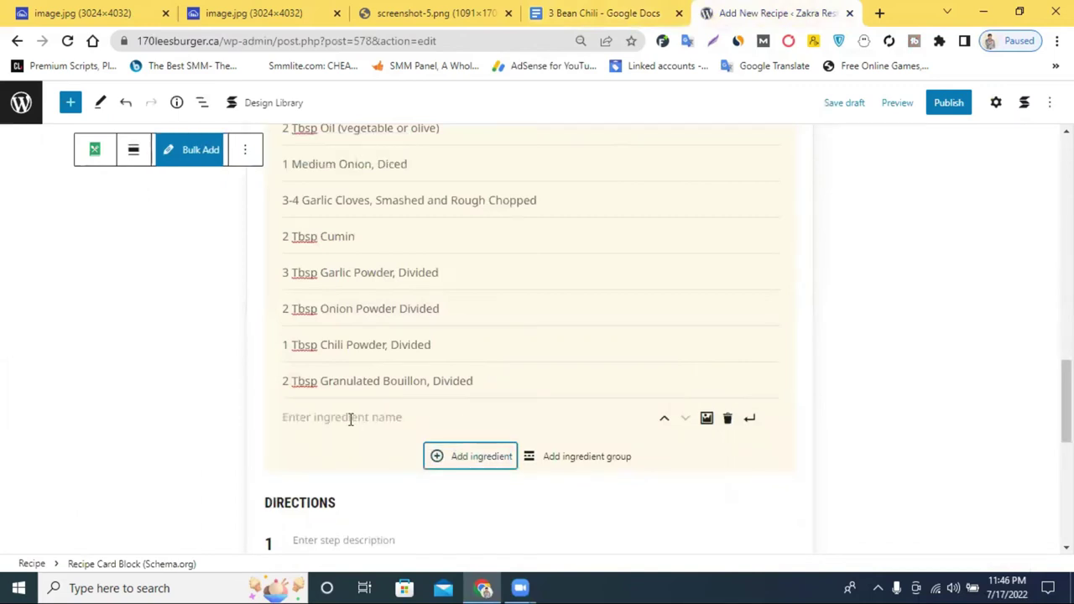
click(351, 420)
key(ctrl+v)
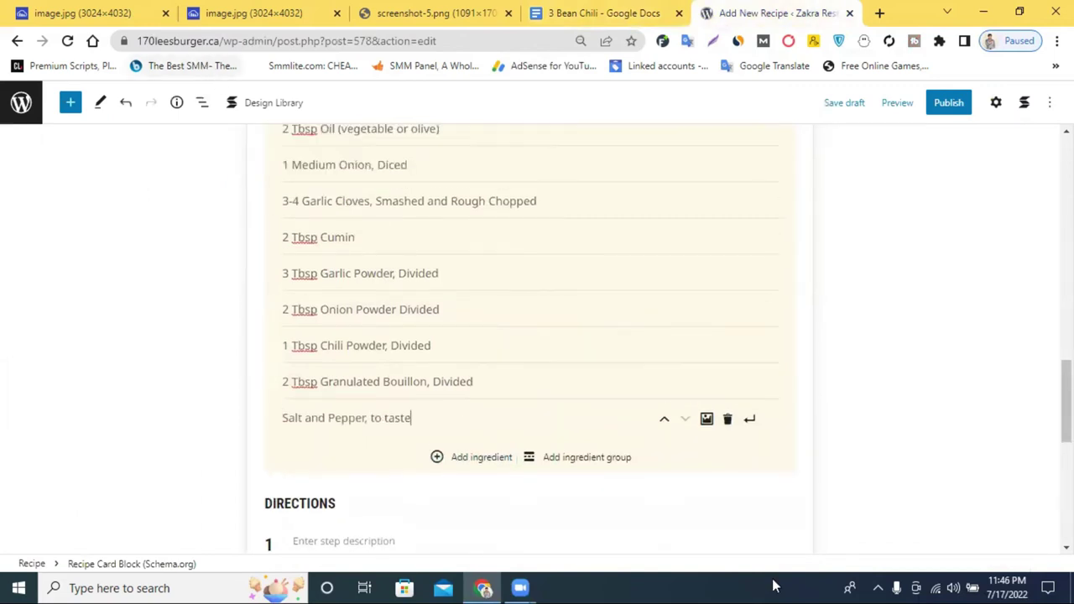
Step: Fill the card's first direction with the document's complete direction 1, from "In a large pot over medium-high heat" to "about 3-4 minutes."
scroll(8, 504, up, 2)
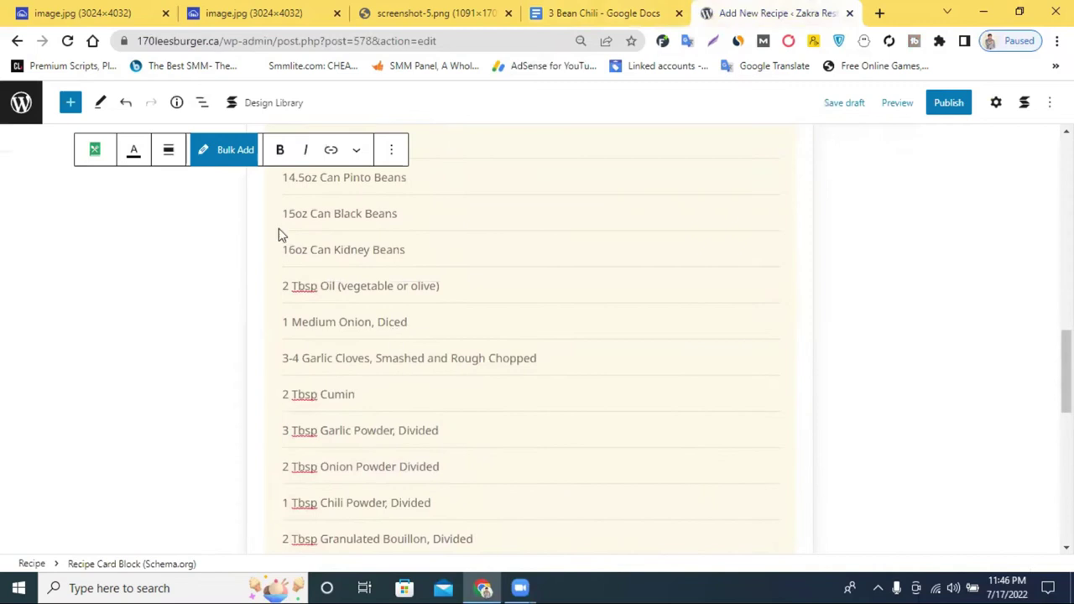
scroll(429, 281, up, 5)
scroll(286, 396, down, 2)
click(625, 10)
scroll(359, 233, down, 2)
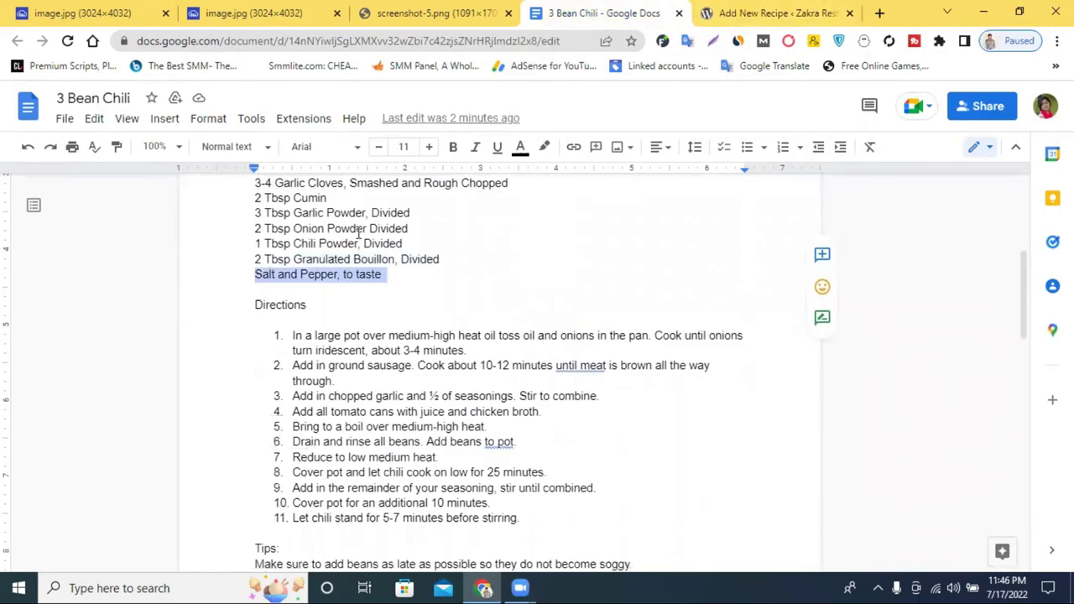
triple_click(295, 336)
key(ctrl+c)
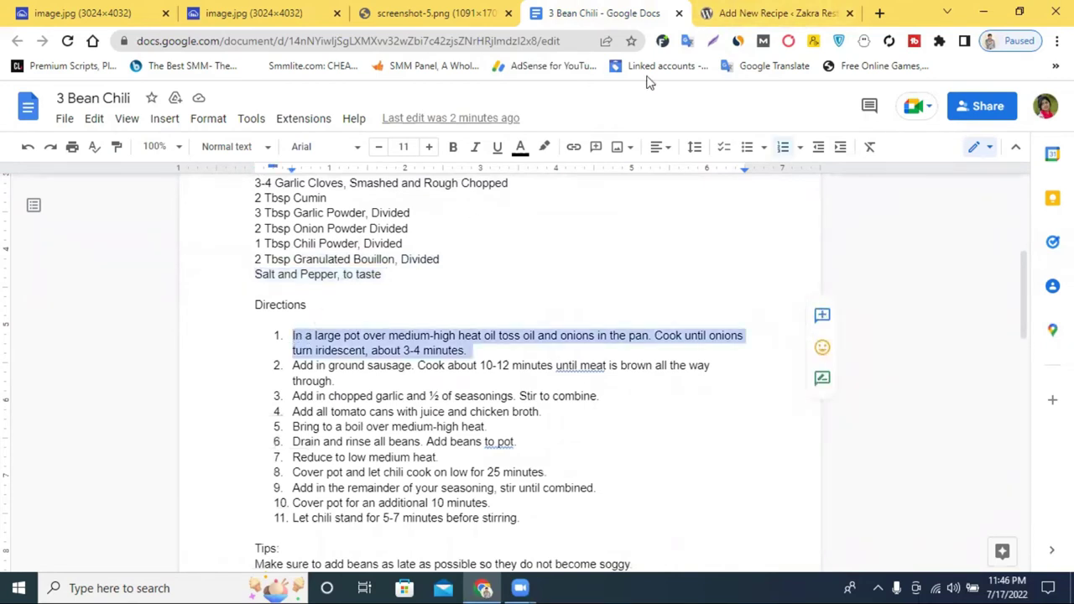
click(742, 13)
scroll(403, 318, down, 5)
scroll(424, 348, down, 5)
scroll(402, 323, up, 1)
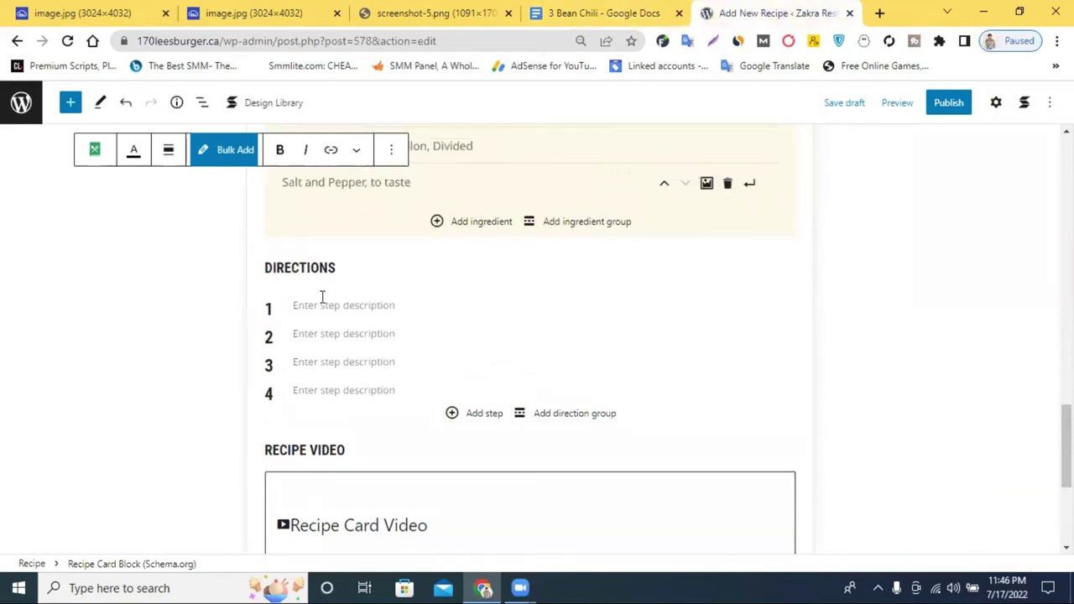
click(324, 304)
key(ctrl+v)
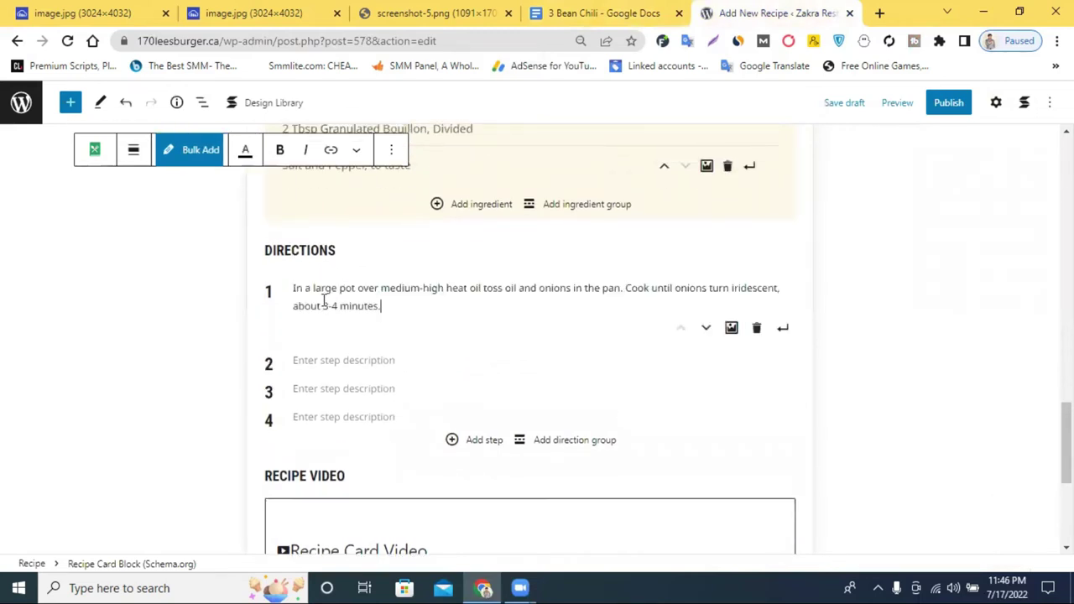
Step: Fill the second direction with "Add in ground sausage. Cook about 10-12 minutes until meat is brown all the way through." copied from the document
click(570, 17)
triple_click(325, 377)
key(ctrl+c)
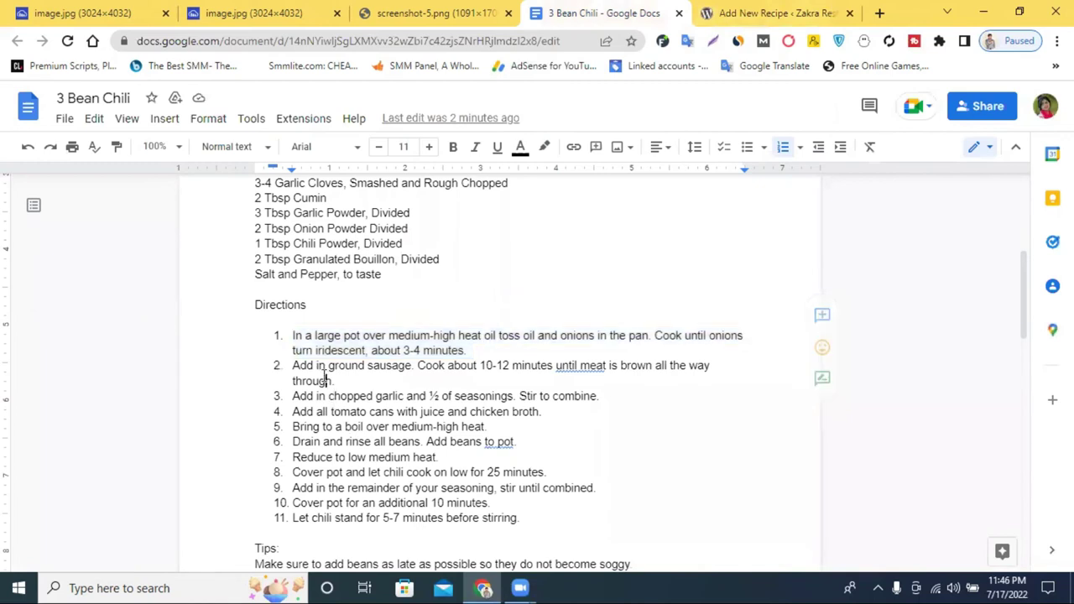
click(772, 12)
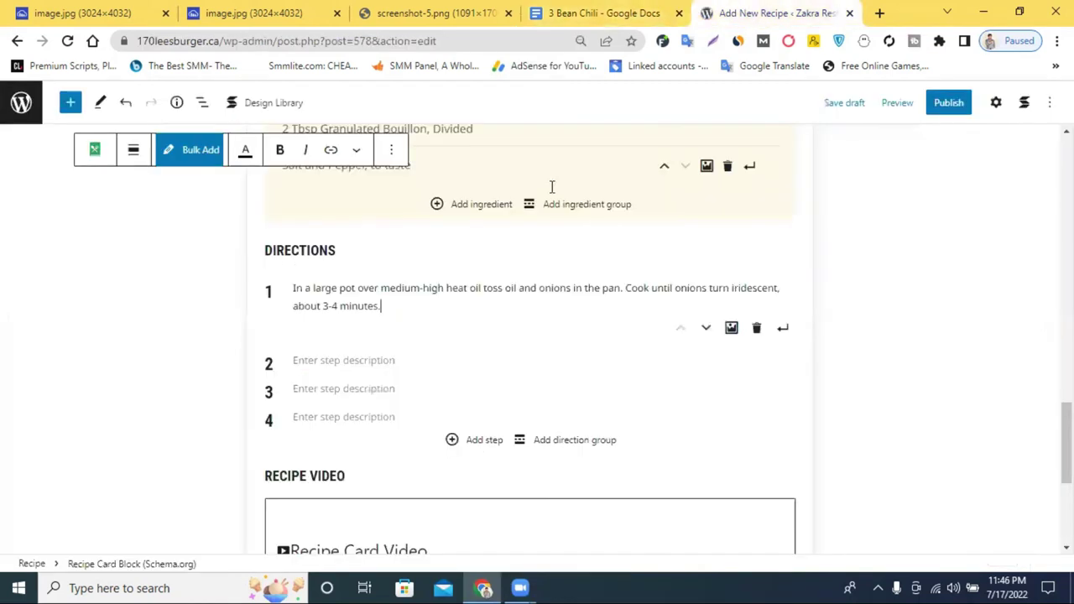
click(318, 364)
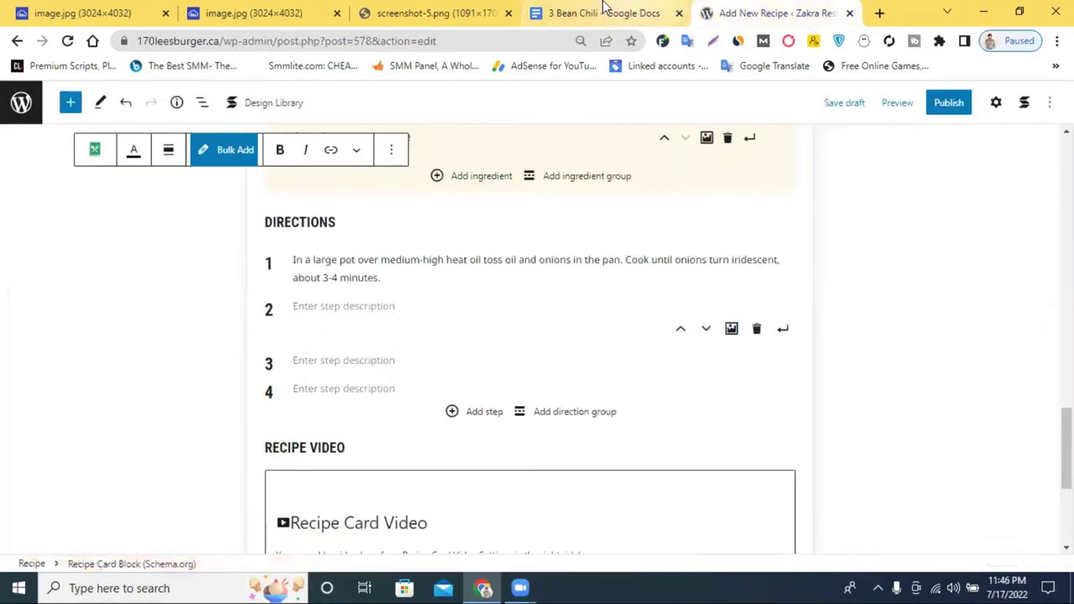
key(ctrl+v)
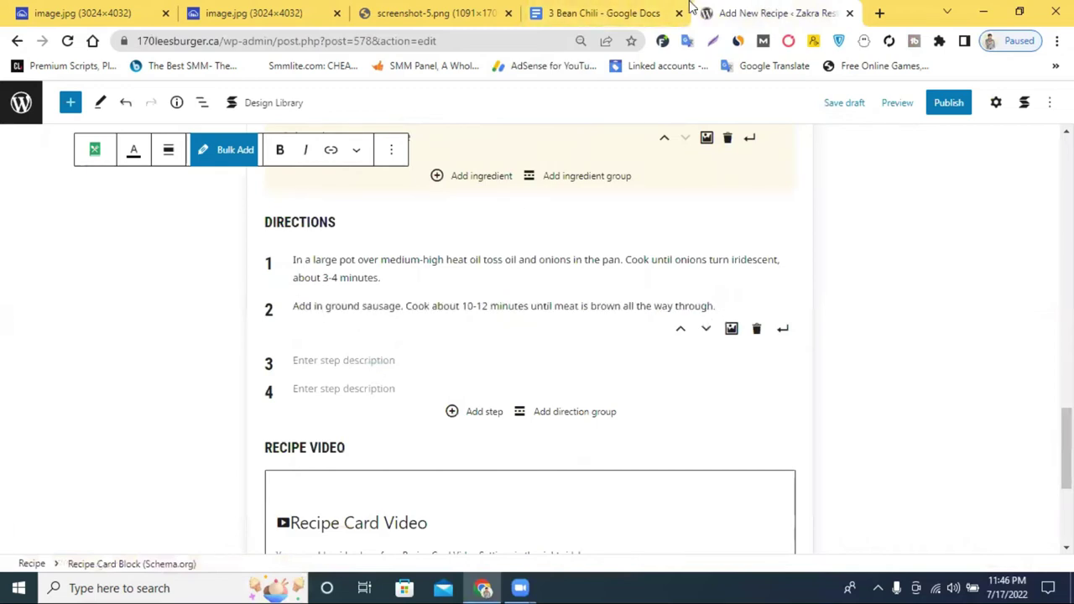
Step: Fill the third direction with "Add in chopped garlic and ½ of seasonings. Stir to combine." copied from the document
click(635, 10)
triple_click(311, 399)
key(ctrl+c)
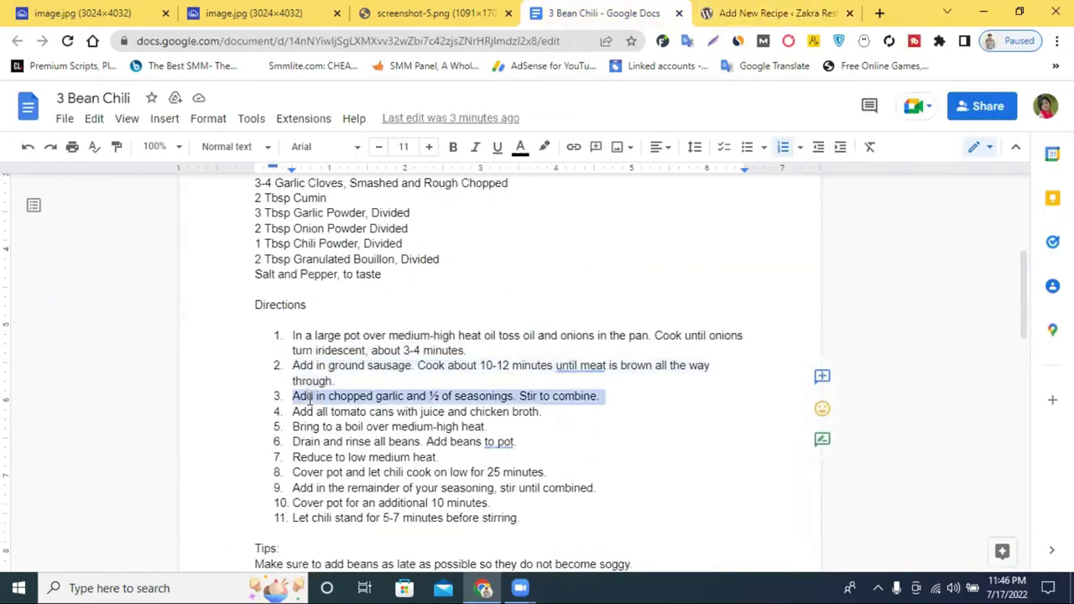
click(776, 12)
click(297, 360)
key(ctrl+v)
Step: Add a fifth direction row and fill the fourth with "Bring to a boil over medium-high heat." copied from the document
click(604, 12)
triple_click(317, 411)
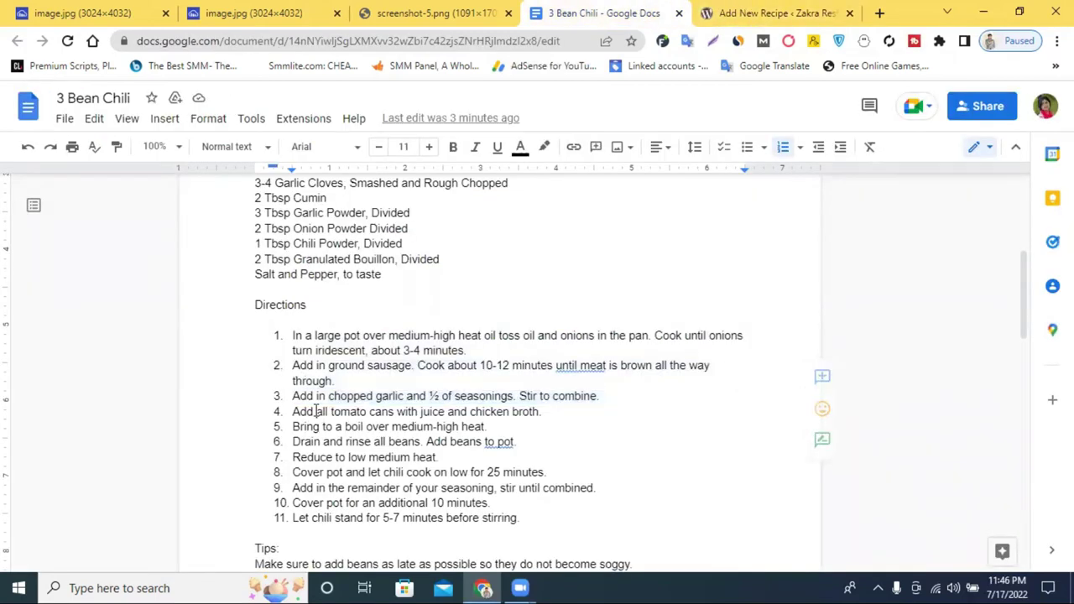
click(739, 12)
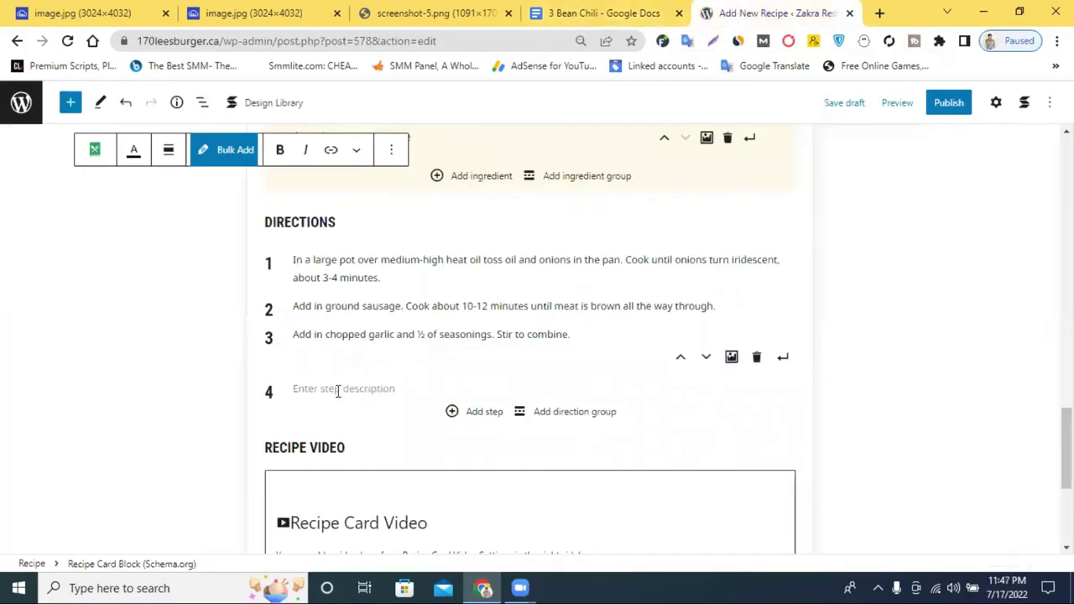
scroll(419, 398, down, 1)
click(482, 394)
click(642, 6)
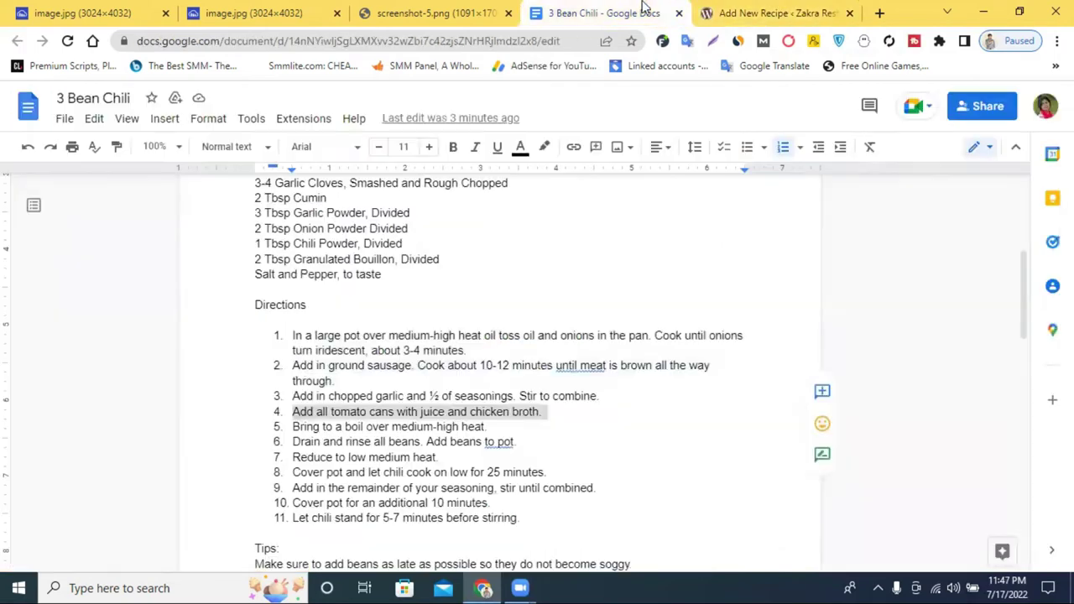
triple_click(327, 425)
key(ctrl+c)
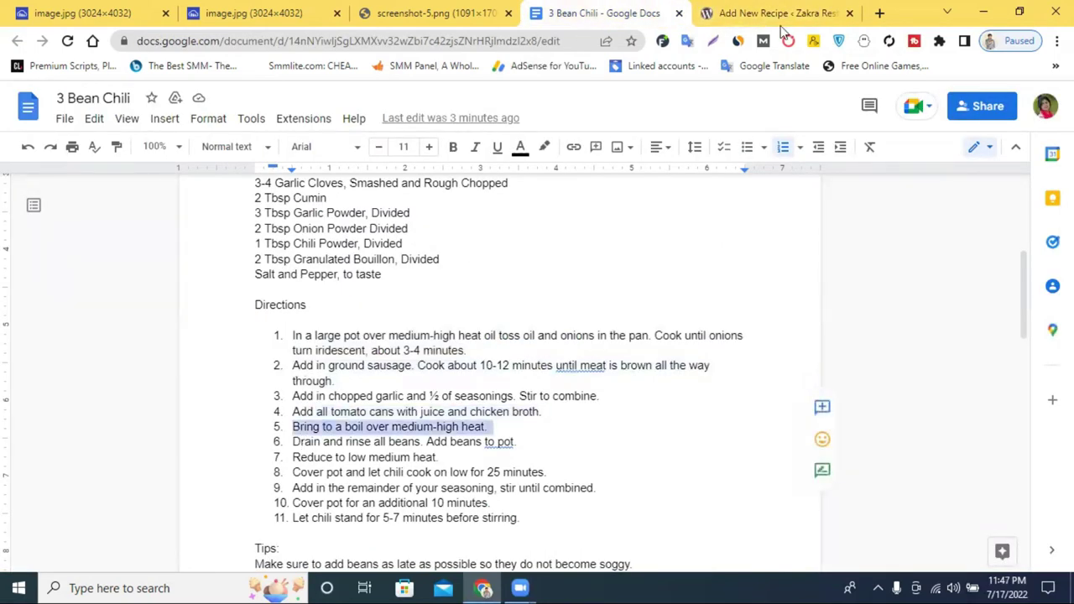
click(776, 13)
click(328, 335)
key(ctrl+v)
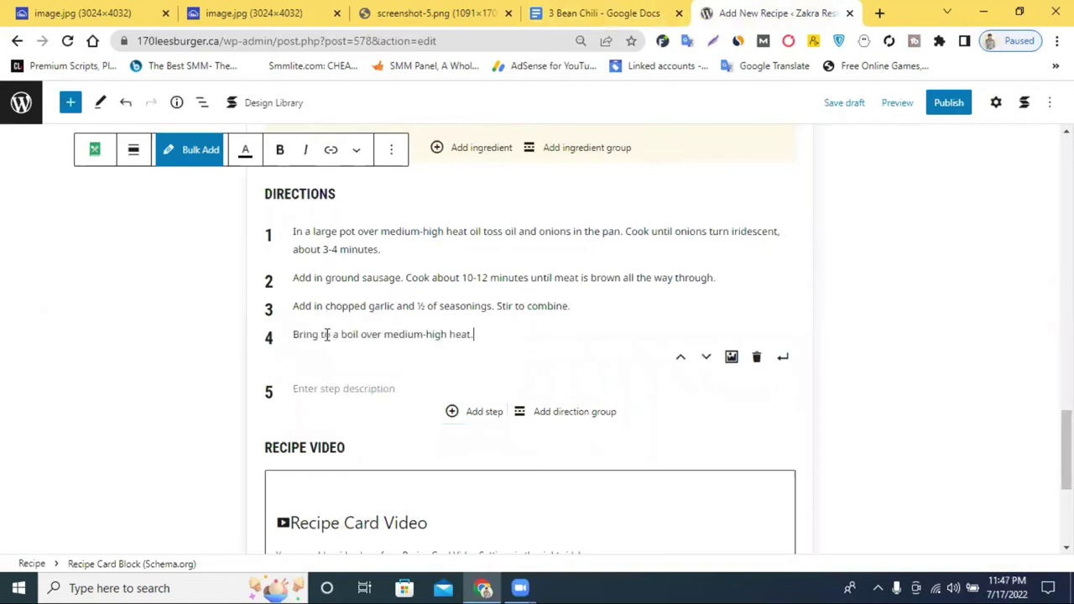
click(604, 13)
triple_click(327, 442)
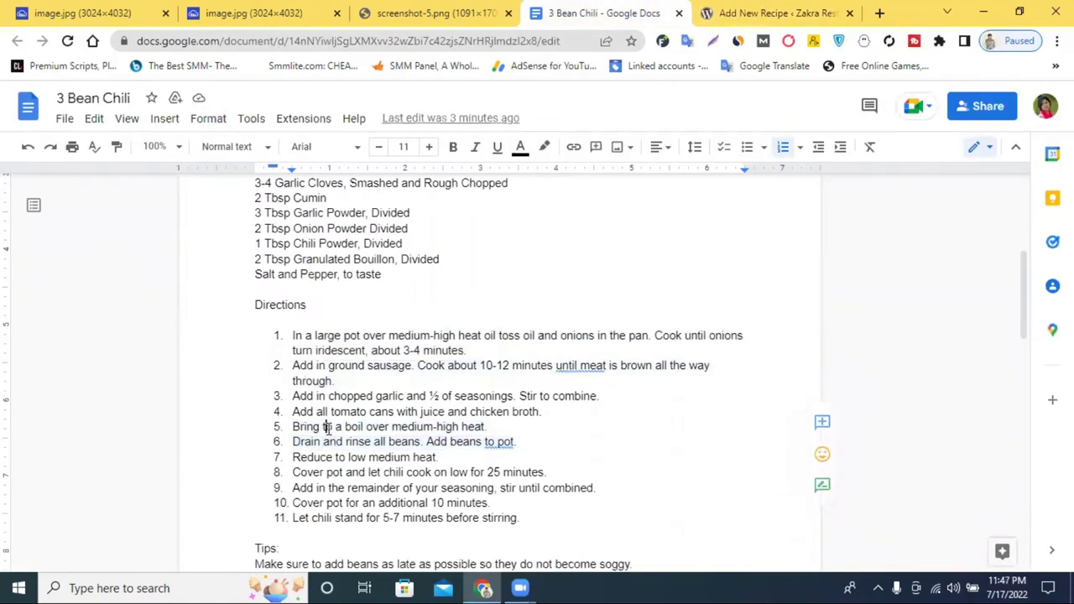
triple_click(329, 429)
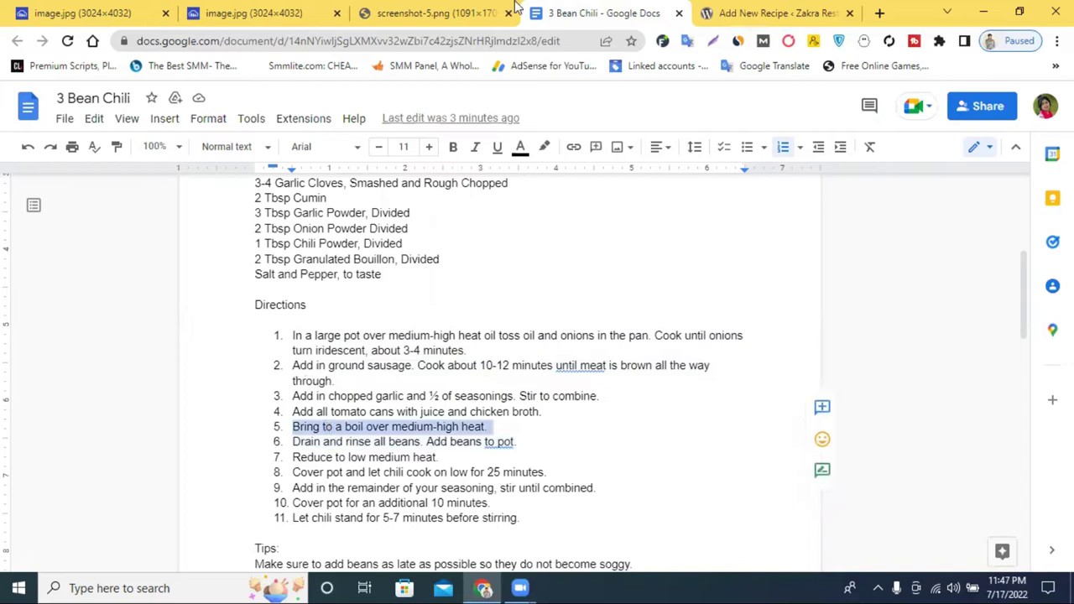
click(746, 13)
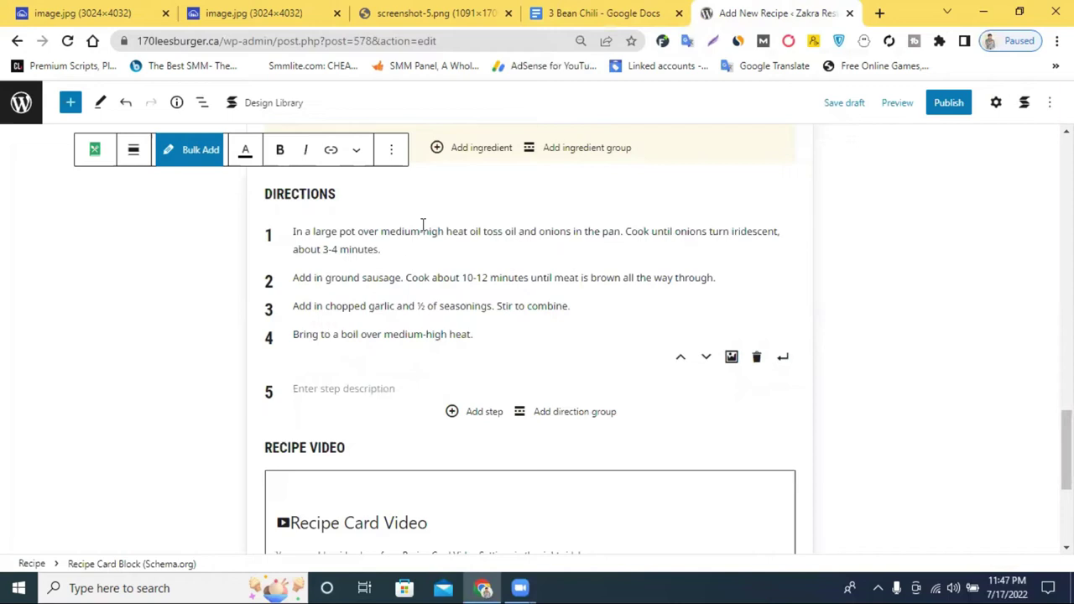
Step: Fill the empty fifth direction with "Add all tomato cans with juice and chicken broth." copied from the document
click(575, 9)
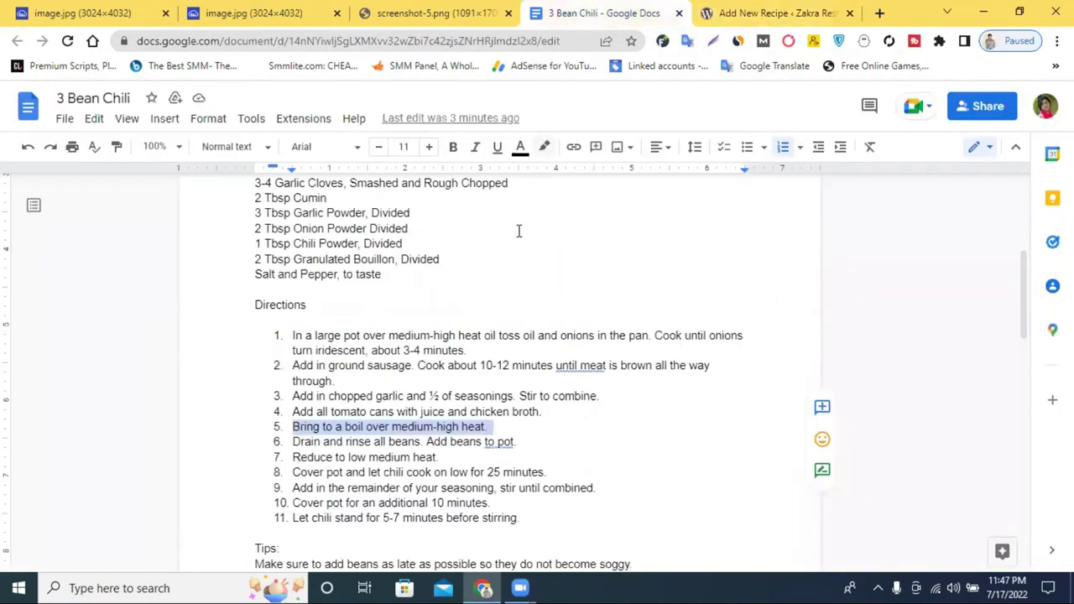
triple_click(340, 412)
key(ctrl+c)
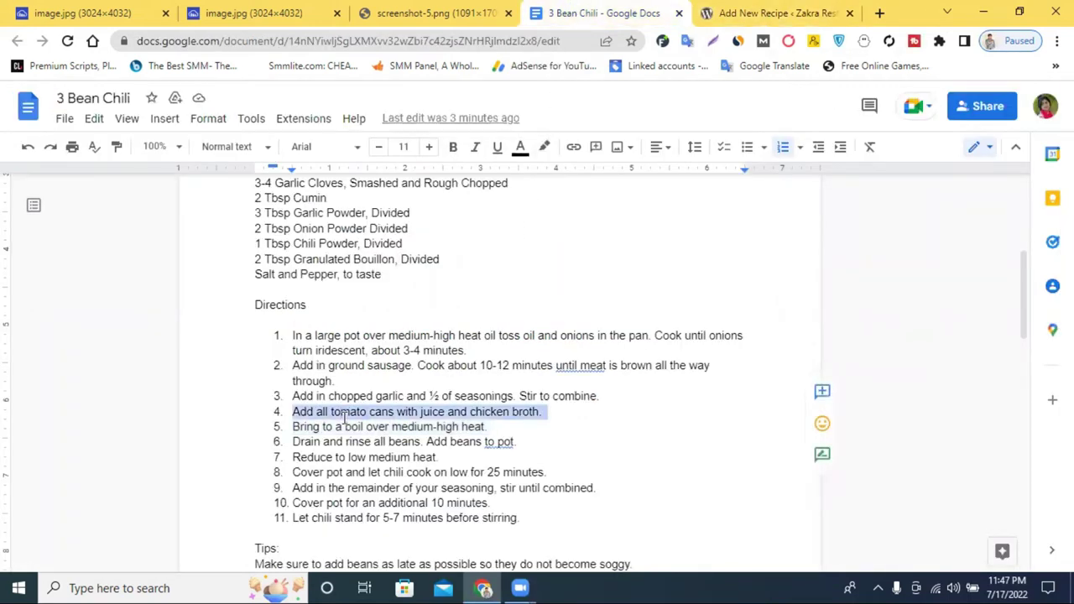
click(776, 12)
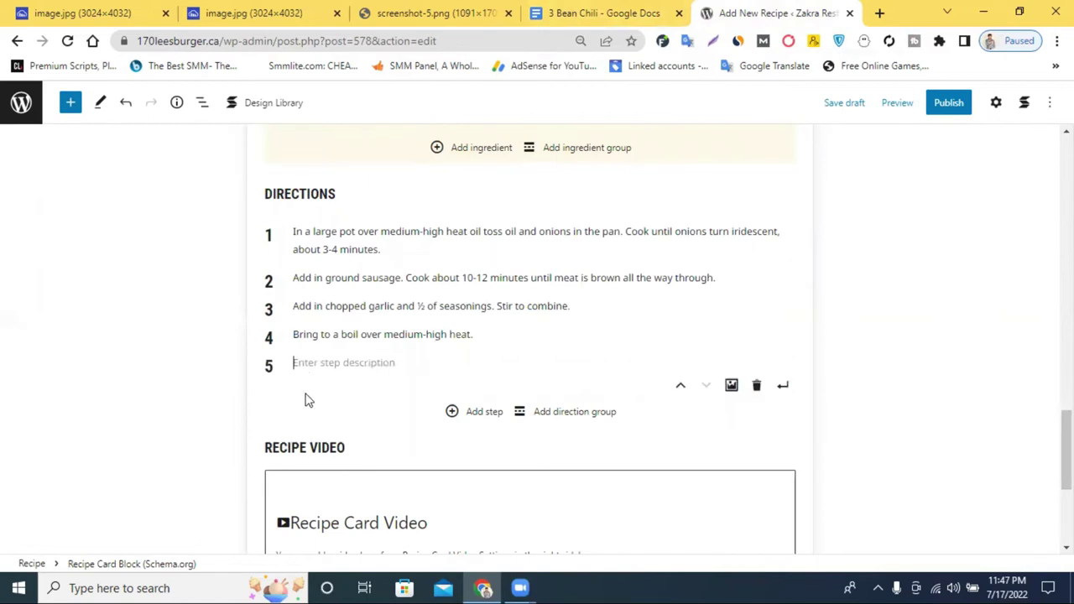
key(ctrl+v)
Step: Add a sixth direction and fill it with "Drain and rinse all beans. Add beans to pot." copied from the document
click(458, 412)
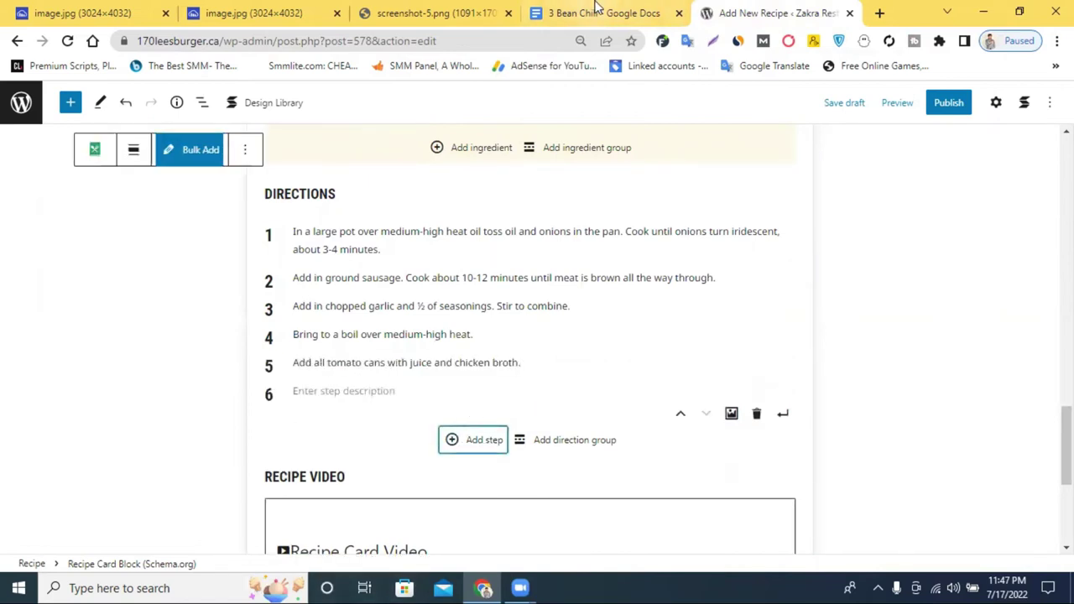
click(597, 11)
triple_click(307, 445)
key(ctrl+c)
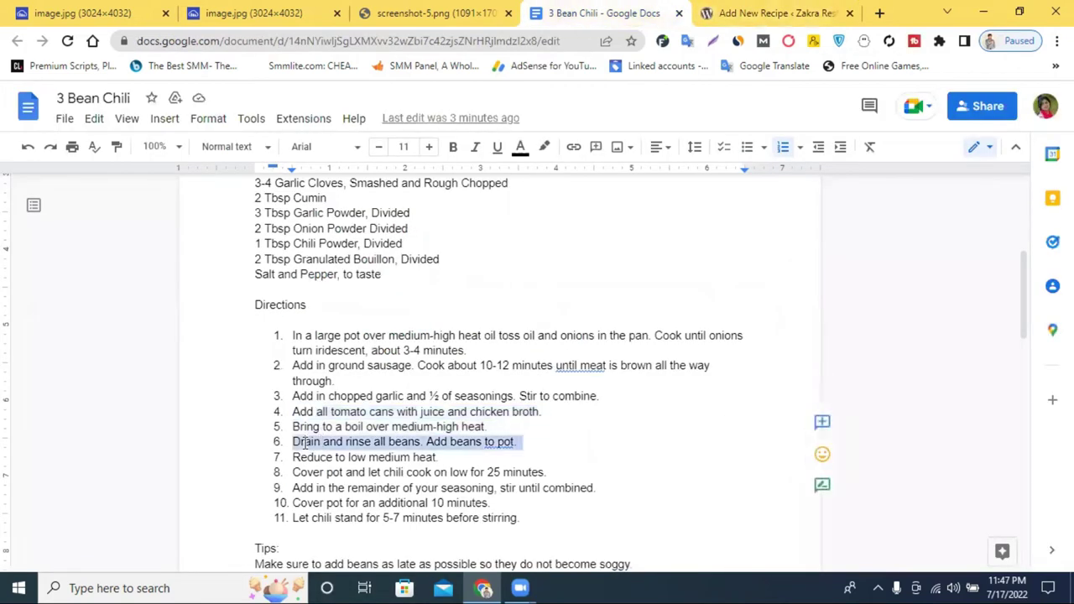
click(723, 10)
click(333, 395)
key(ctrl+v)
Step: Add a seventh direction and fill it with "Reduce to low medium heat." copied from the document
click(451, 440)
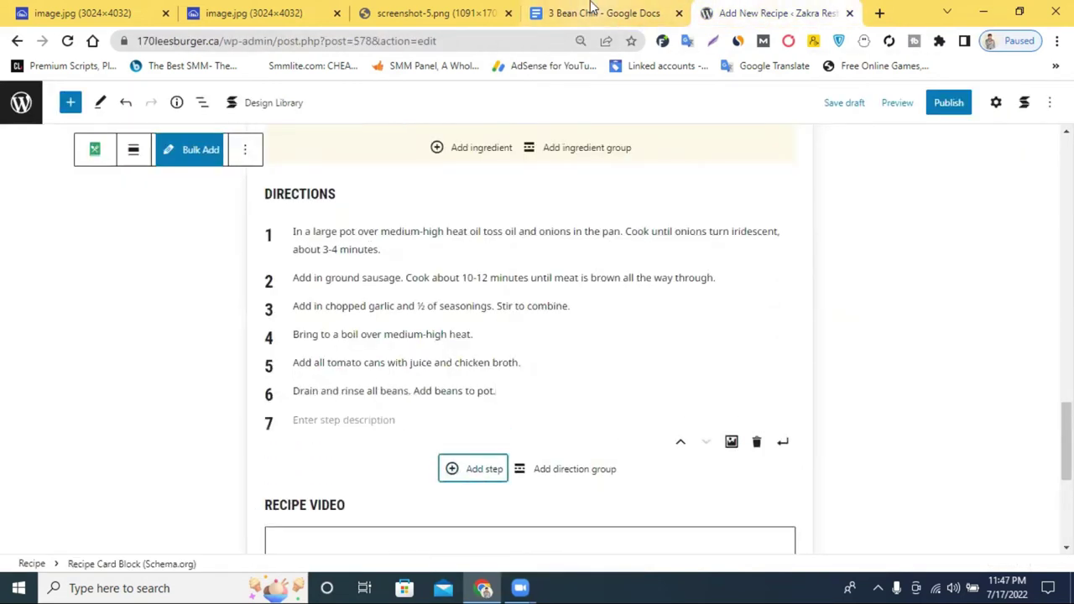
click(604, 13)
scroll(317, 385, down, 2)
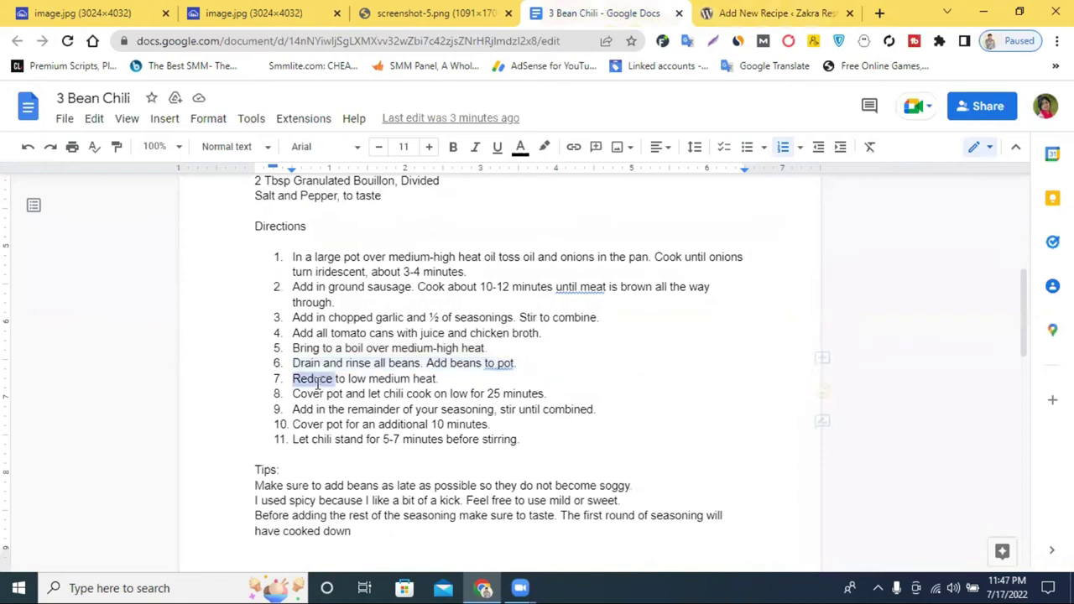
triple_click(317, 384)
key(ctrl+c)
click(693, 10)
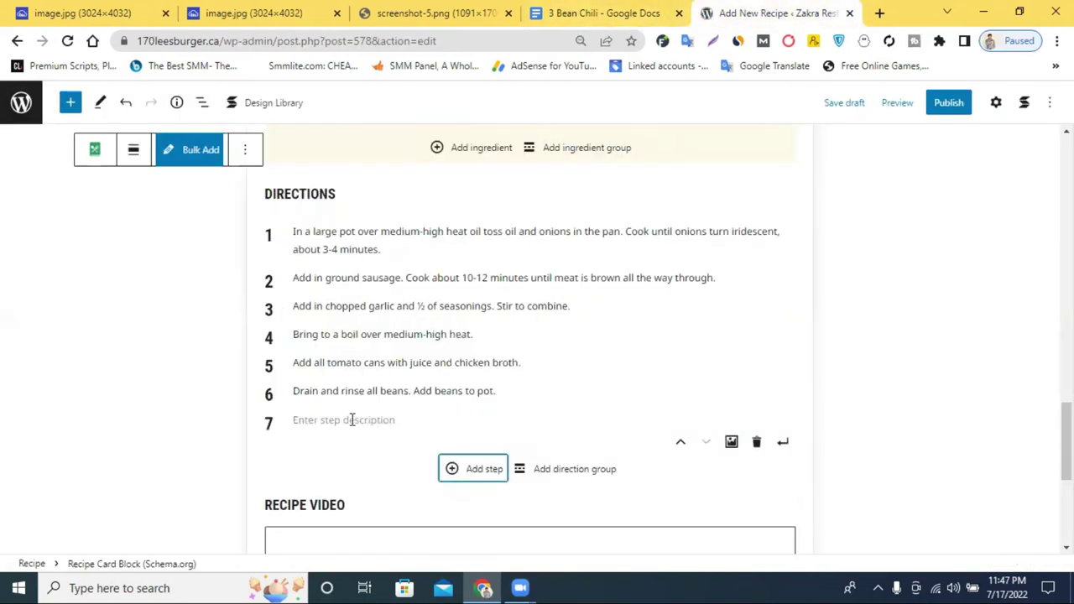
click(352, 420)
key(ctrl+v)
Step: Add an eighth direction and fill it with "Cover pot and let chili cook on low for 25 minutes." copied from the document
click(445, 472)
click(597, 12)
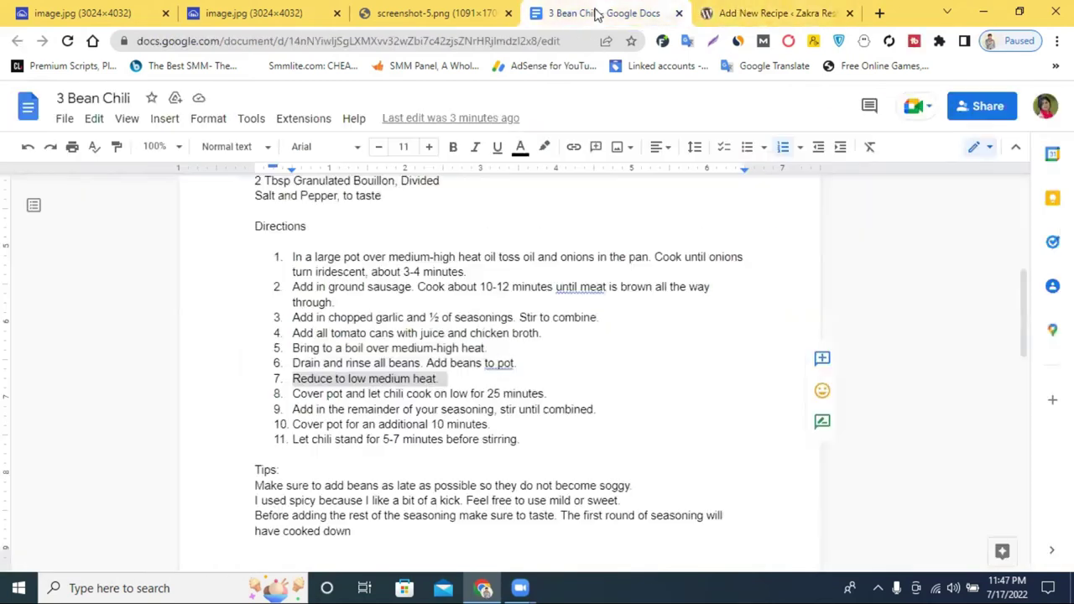
scroll(319, 383, down, 1)
triple_click(306, 317)
key(ctrl+c)
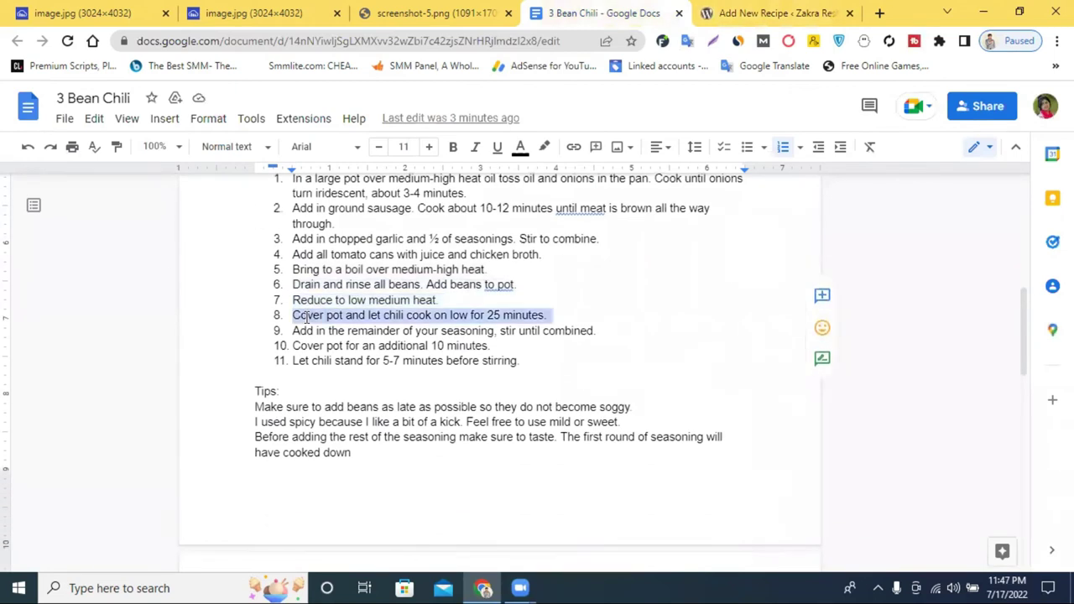
click(727, 15)
click(327, 450)
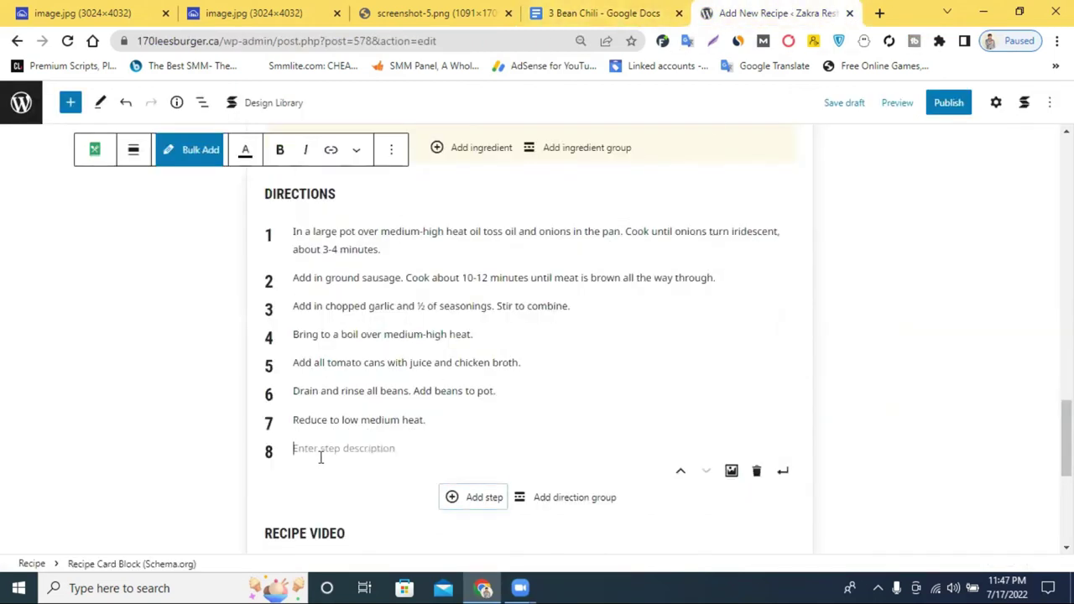
key(ctrl+v)
Step: Add a ninth direction and fill it with "Add in the remainder of your seasoning, stir until combined." copied from the document
click(482, 498)
scroll(577, 328, down, 2)
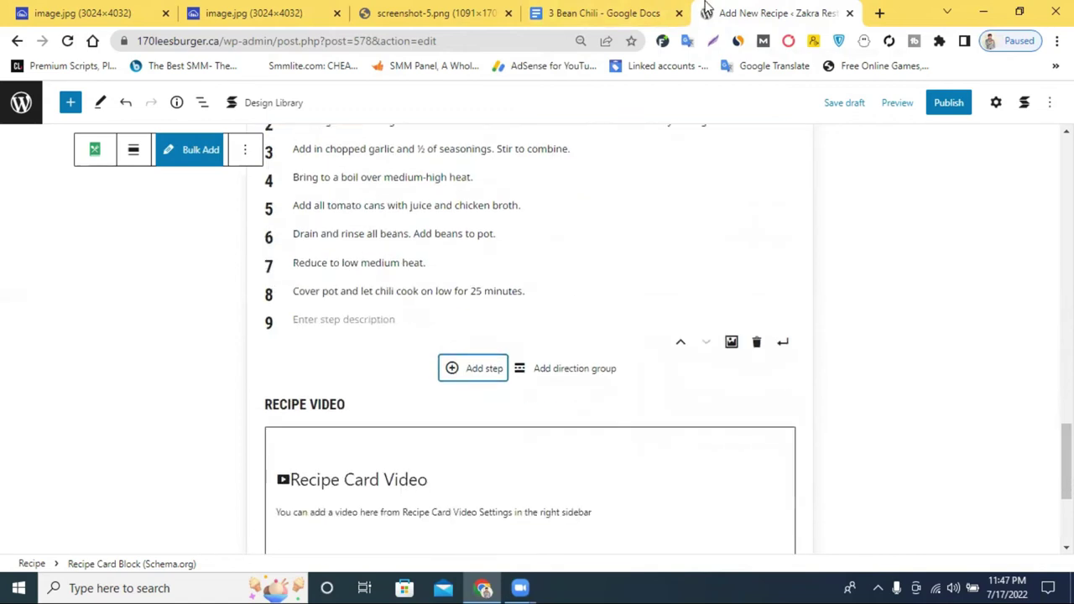
click(603, 12)
triple_click(312, 331)
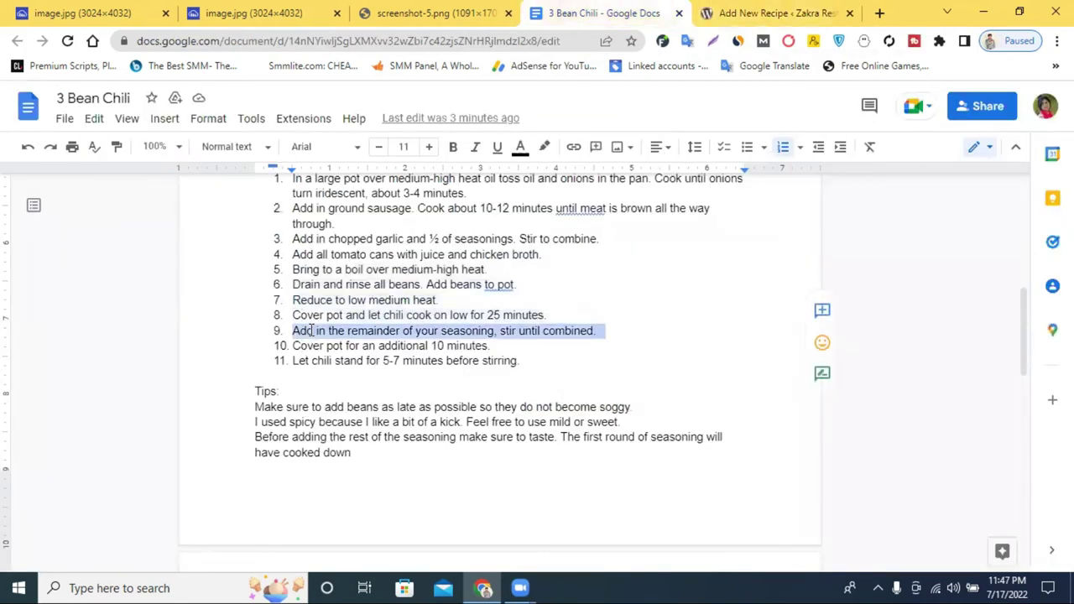
click(757, 13)
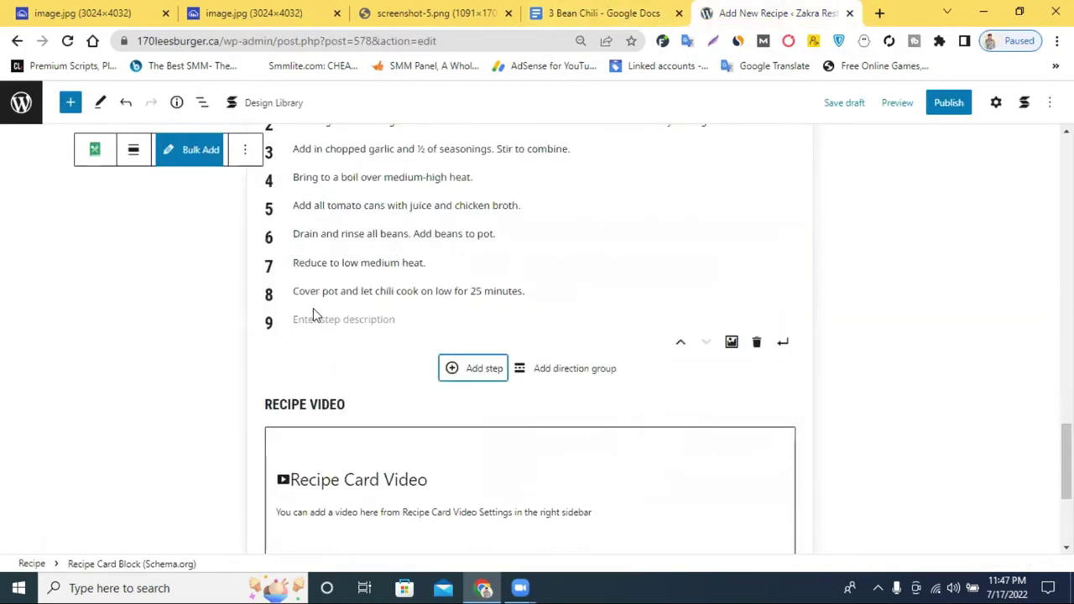
click(312, 319)
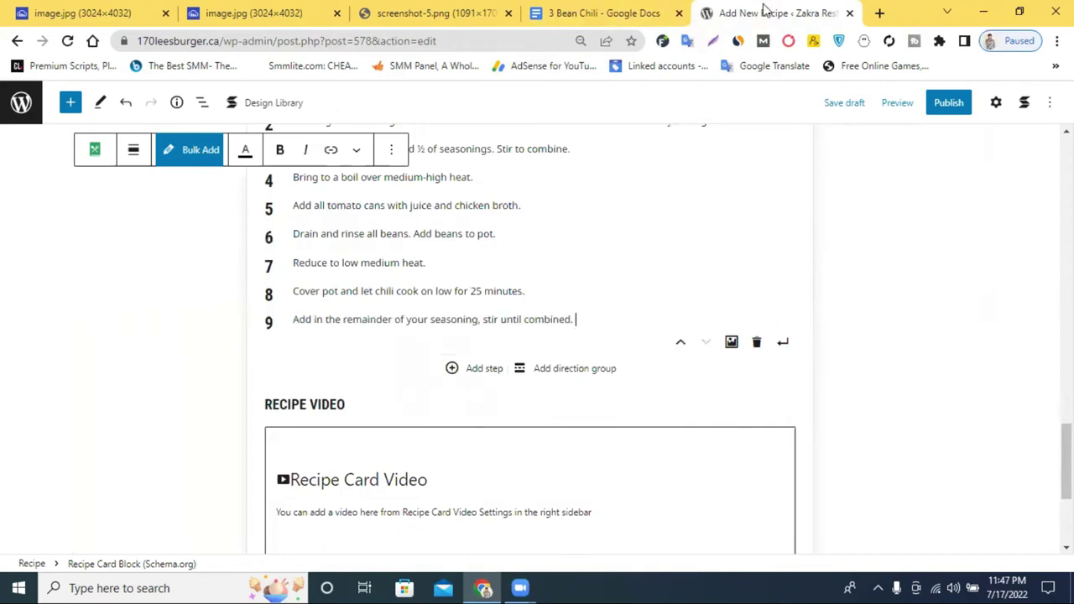
Step: Add a tenth direction and fill it with "Cover pot for an additional 10 minutes." copied from the document
click(627, 11)
triple_click(329, 348)
key(ctrl+c)
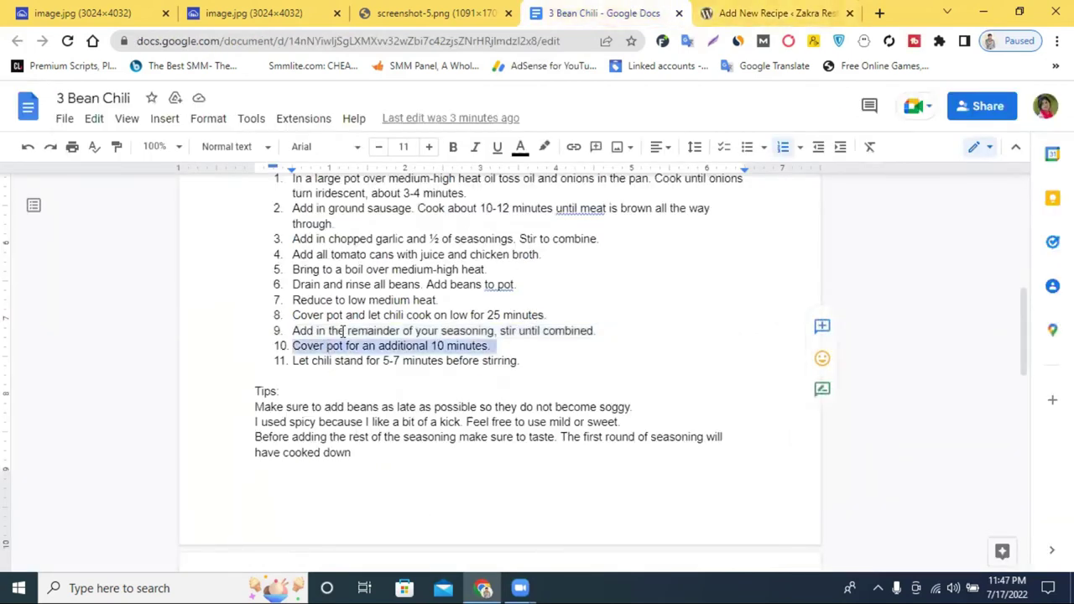
click(711, 11)
click(452, 364)
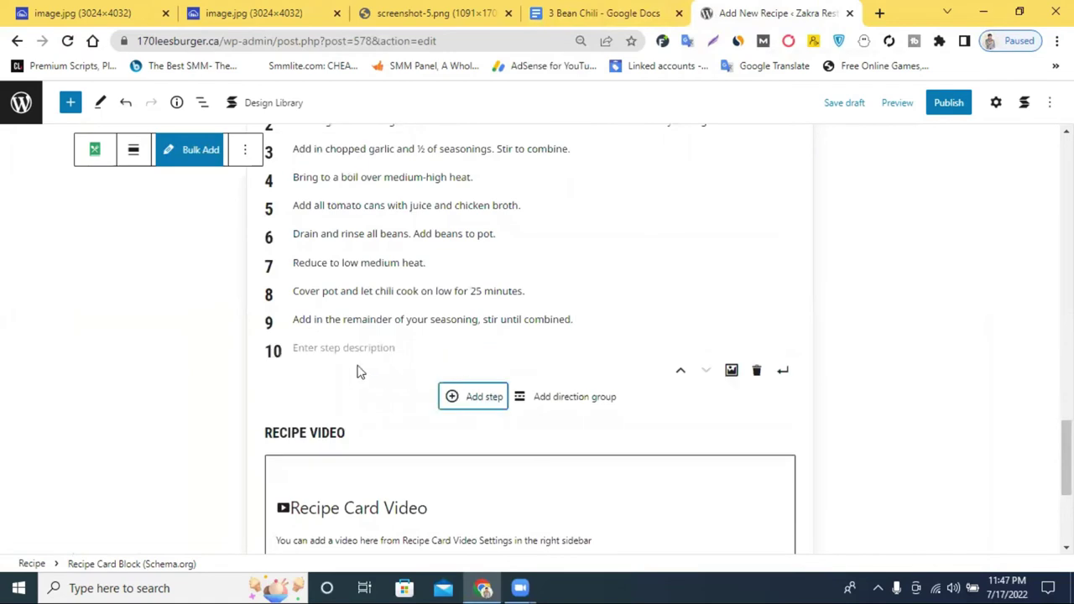
click(355, 351)
key(ctrl+v)
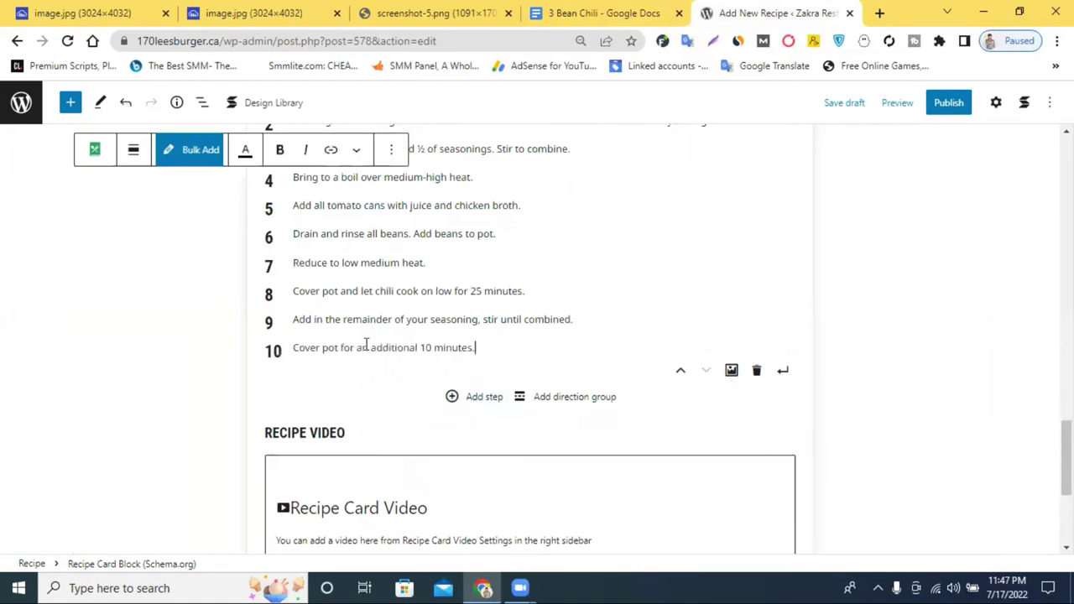
Step: Add an eleventh direction and fill it with "Let chili stand for 5-7 minutes before stirring." copied from the document
click(628, 11)
triple_click(358, 365)
key(ctrl+c)
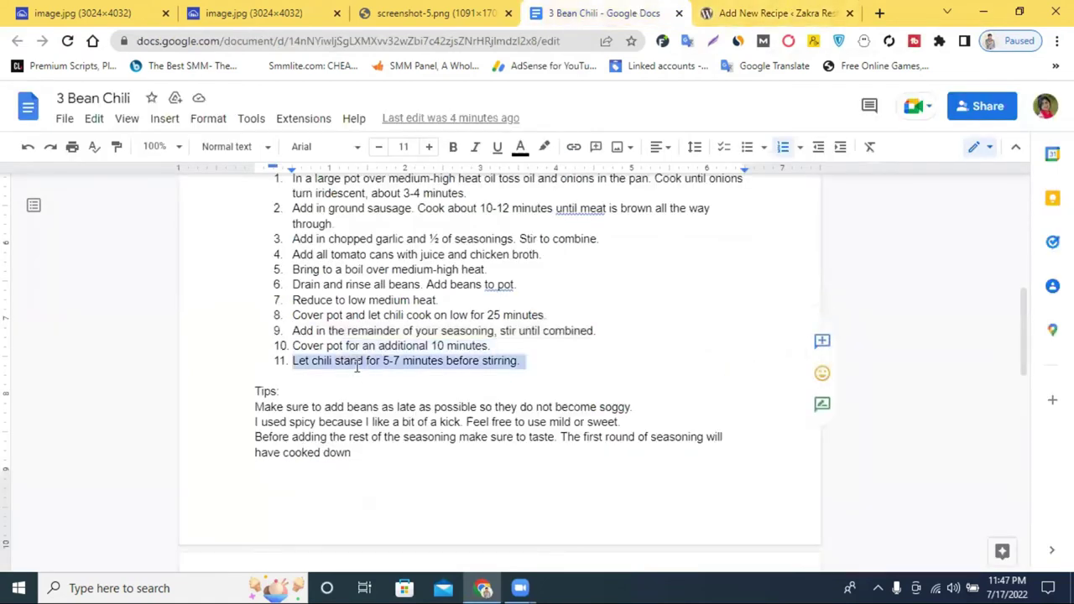
click(738, 12)
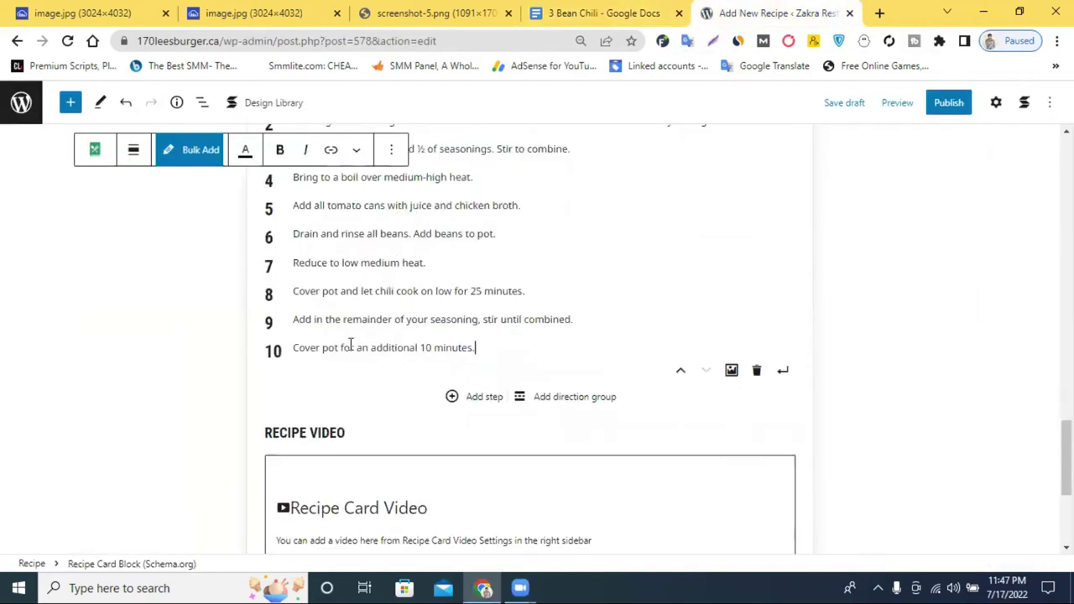
click(480, 402)
click(318, 379)
key(ctrl+v)
Step: Add a direction group below the eleventh direction and fill its title with the Tips text, heading through "have cooked down", copied from the document
scroll(429, 377, down, 2)
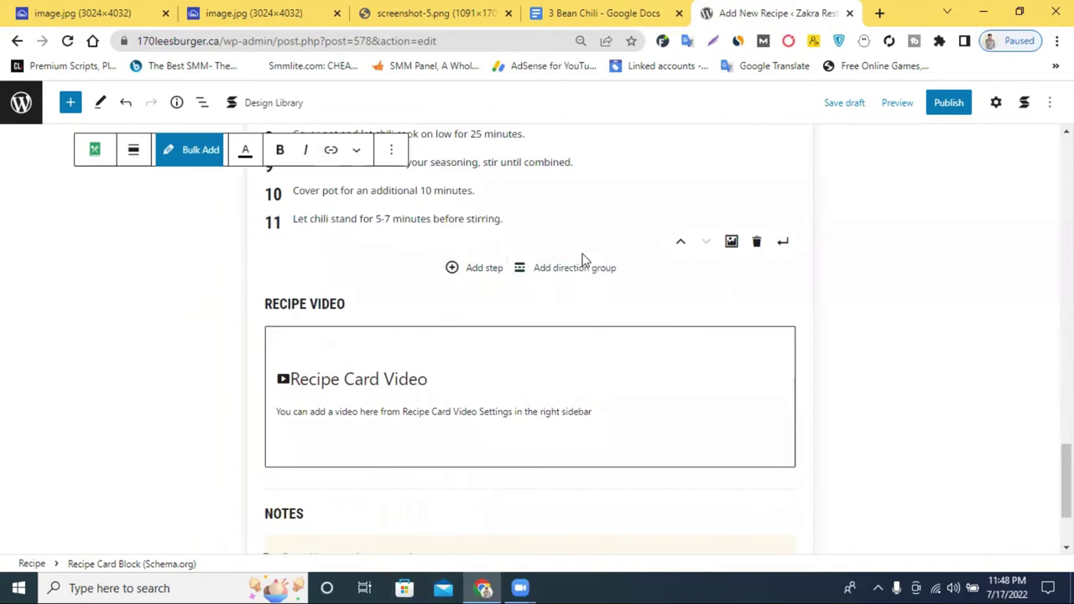
scroll(378, 316, up, 8)
scroll(453, 218, down, 3)
click(633, 10)
scroll(304, 295, down, 2)
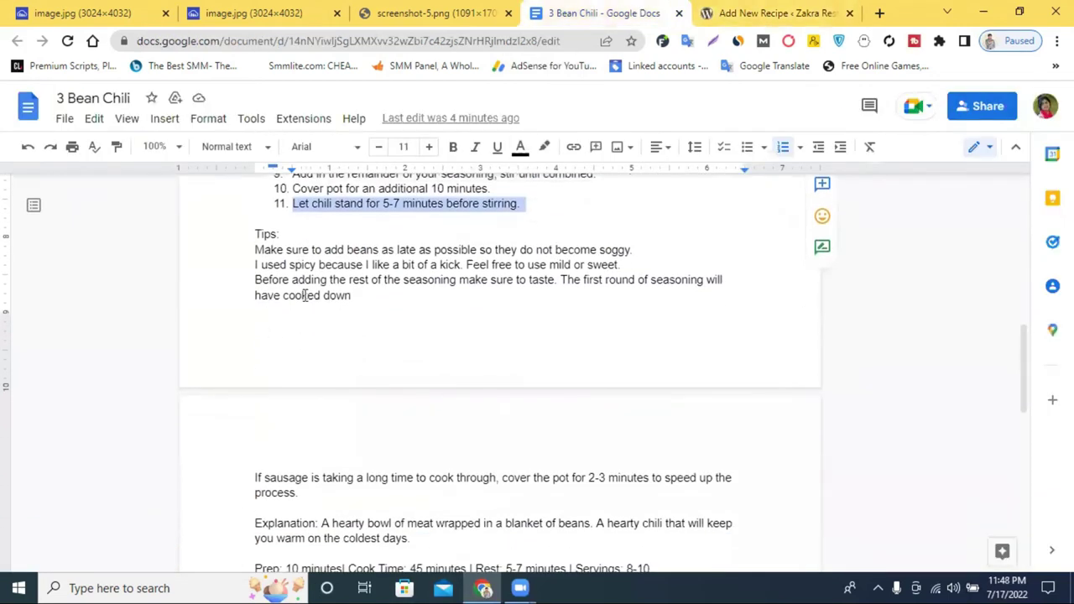
drag(358, 294, 254, 236)
key(ctrl+c)
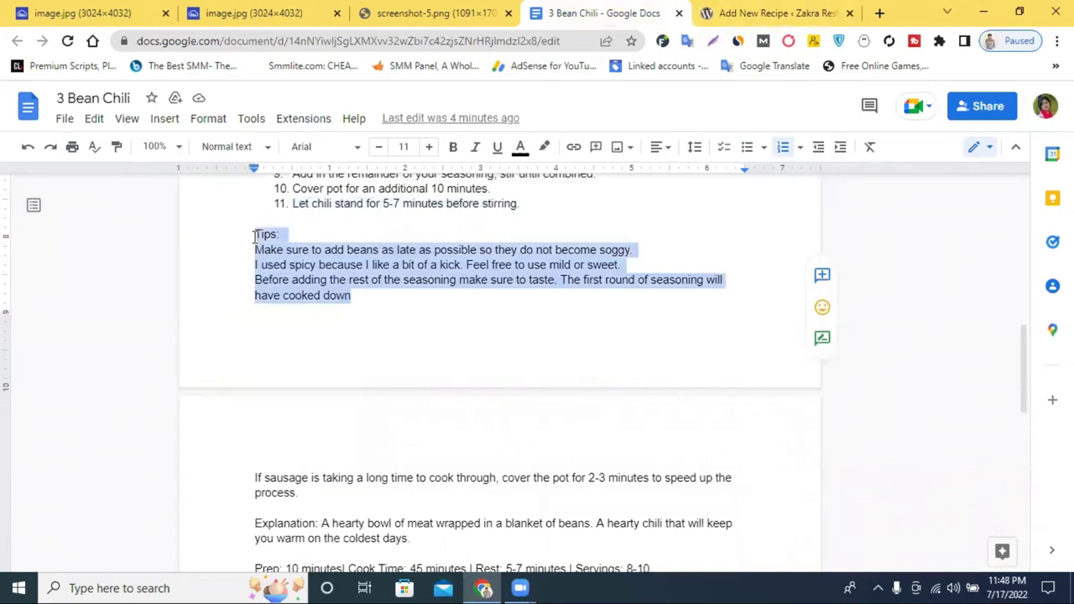
click(776, 12)
scroll(333, 378, down, 1)
scroll(559, 361, down, 2)
click(567, 347)
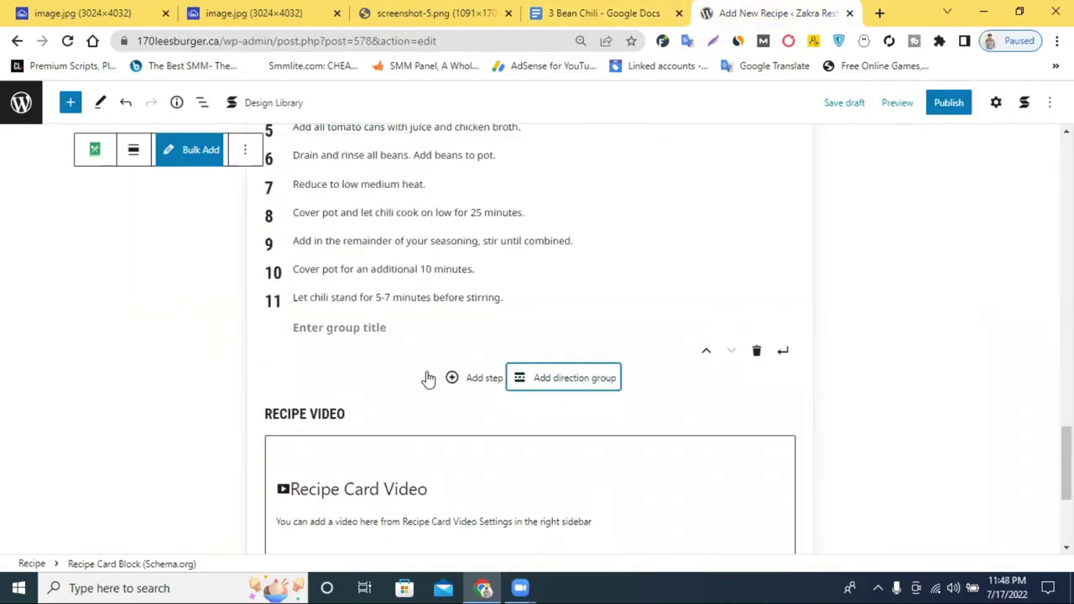
click(348, 328)
key(ctrl+v)
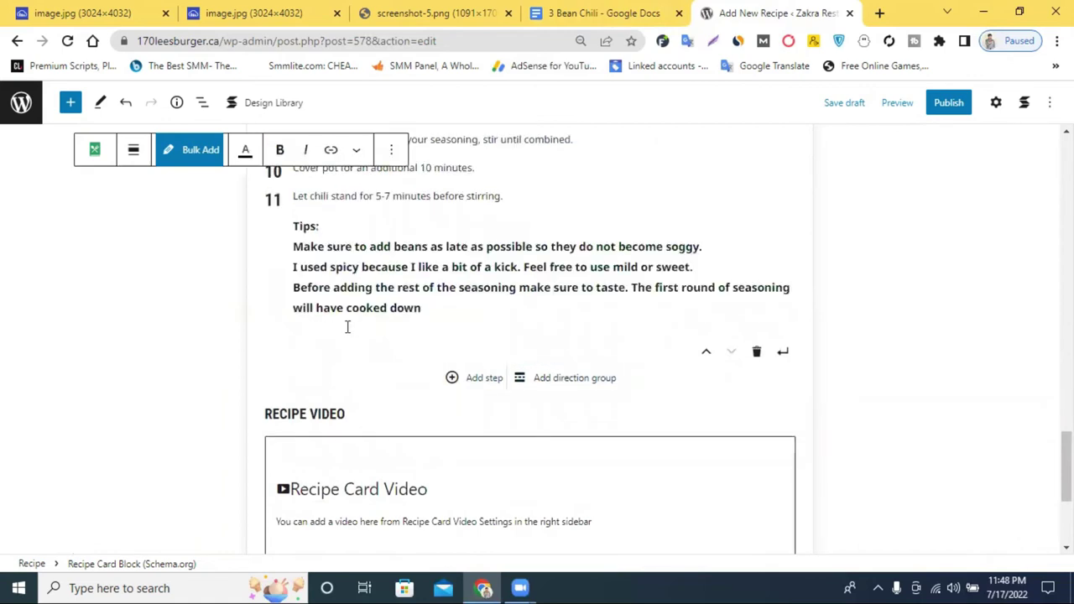
Step: Fill the recipe's first note with the Explanation paragraph copied from the document, and remove the extra empty note below it
scroll(347, 327, down, 5)
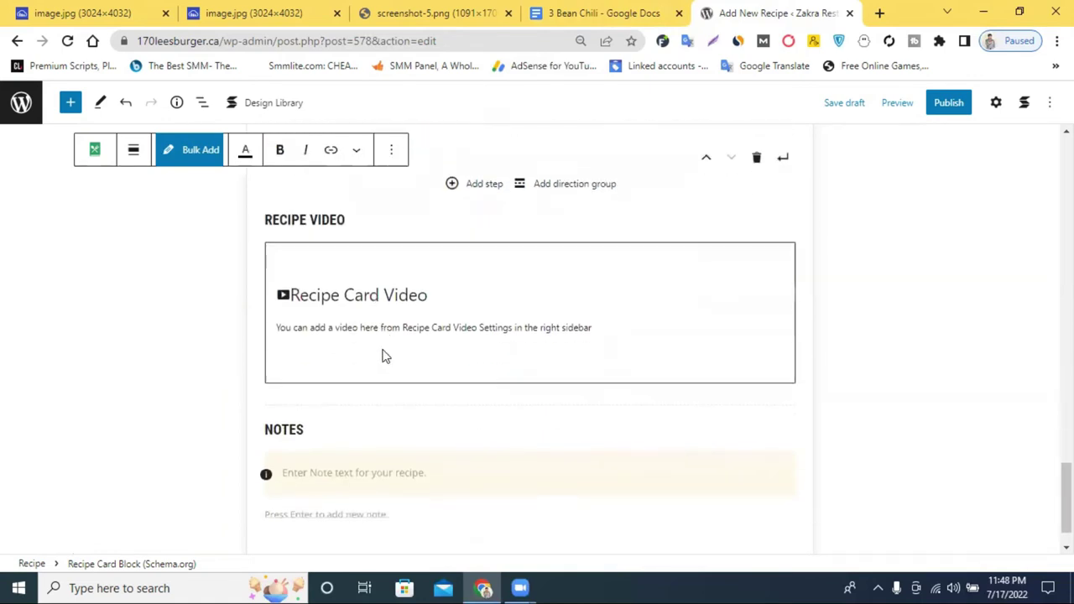
click(579, 13)
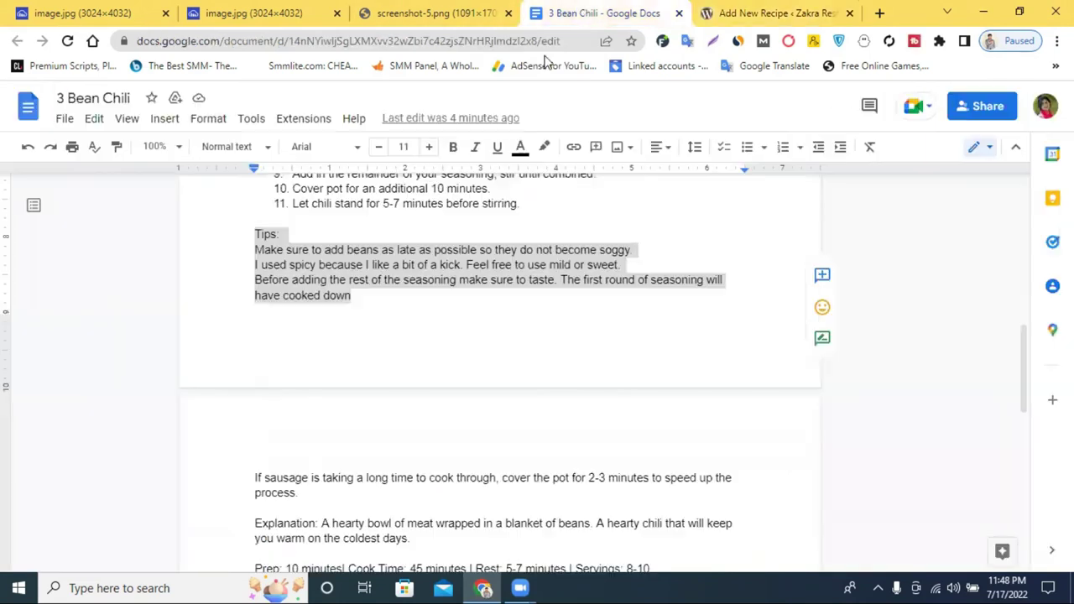
scroll(343, 428, down, 1)
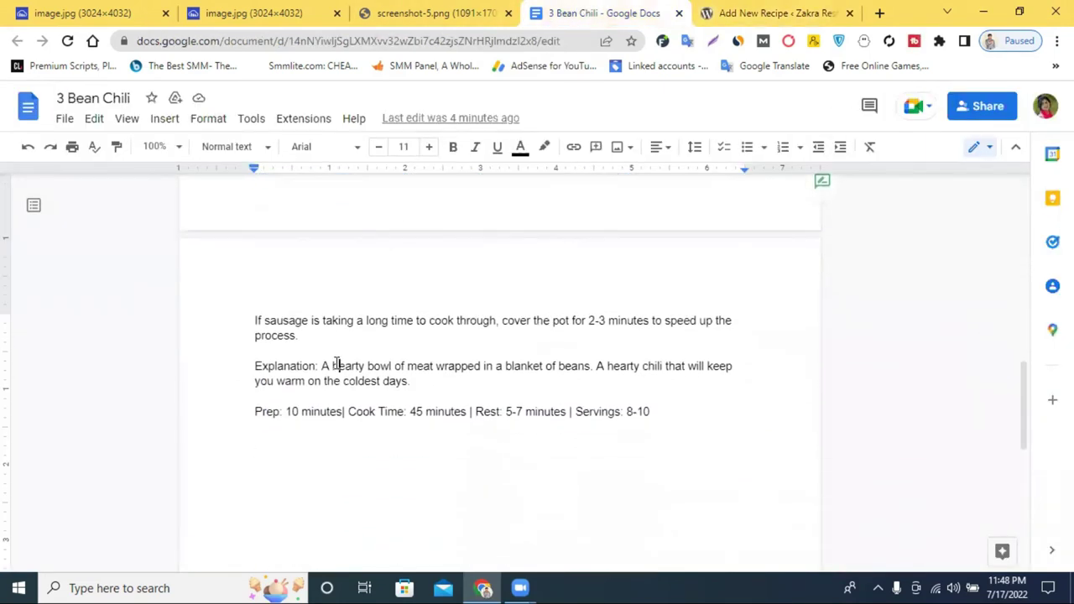
triple_click(335, 362)
right_click(335, 363)
click(424, 200)
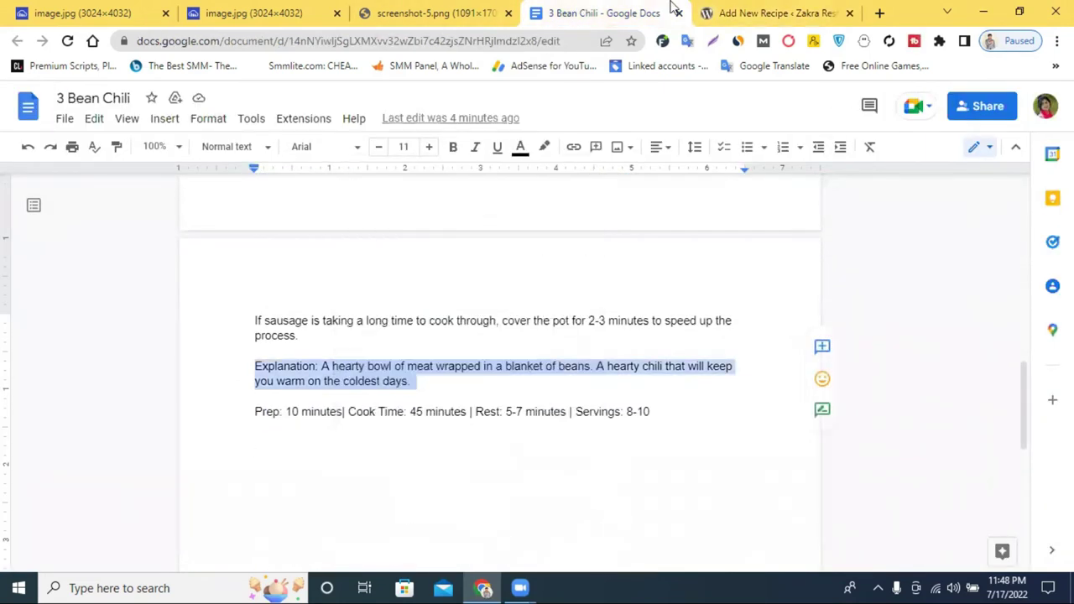
click(723, 11)
click(311, 419)
right_click(313, 420)
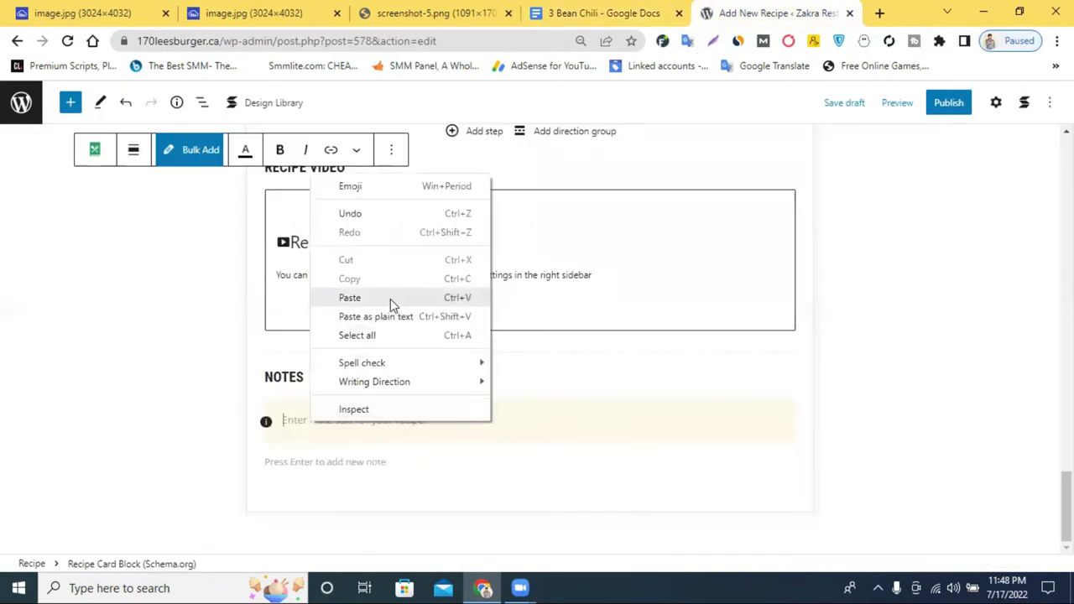
click(391, 300)
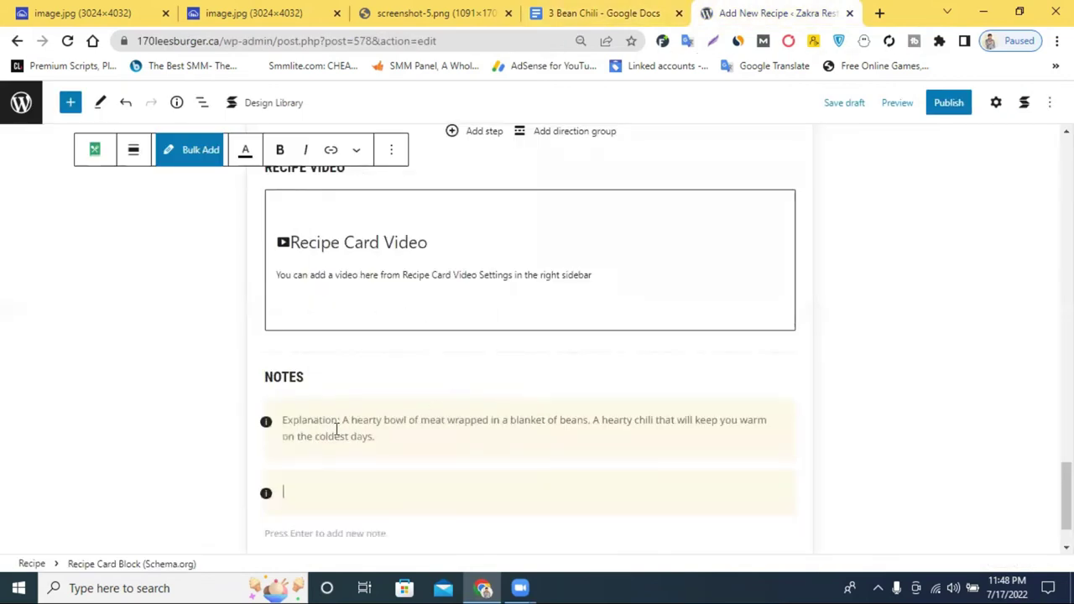
scroll(449, 408, down, 1)
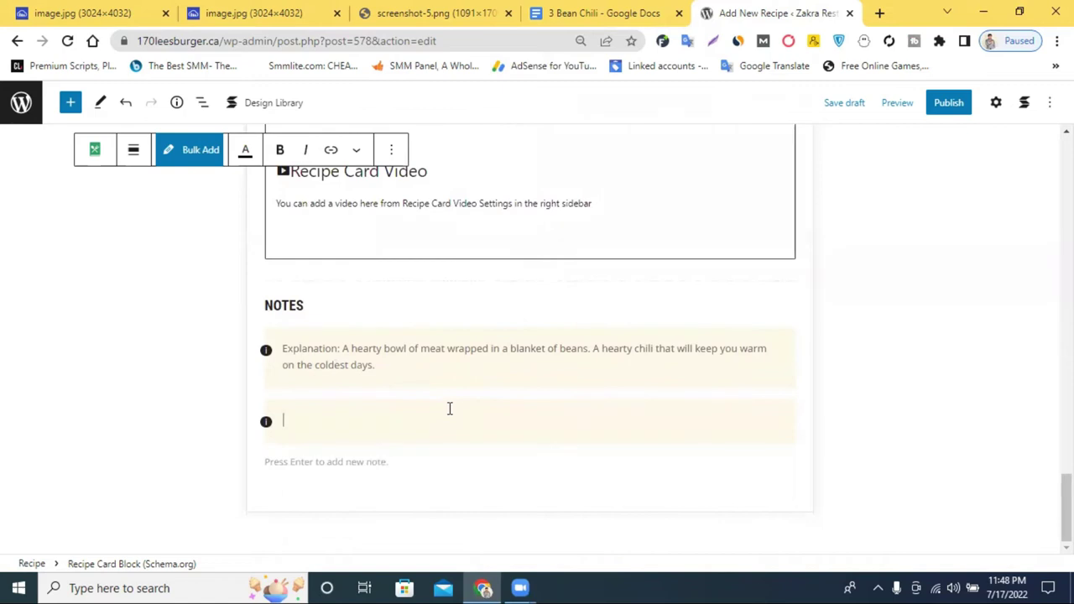
key(BackSpace)
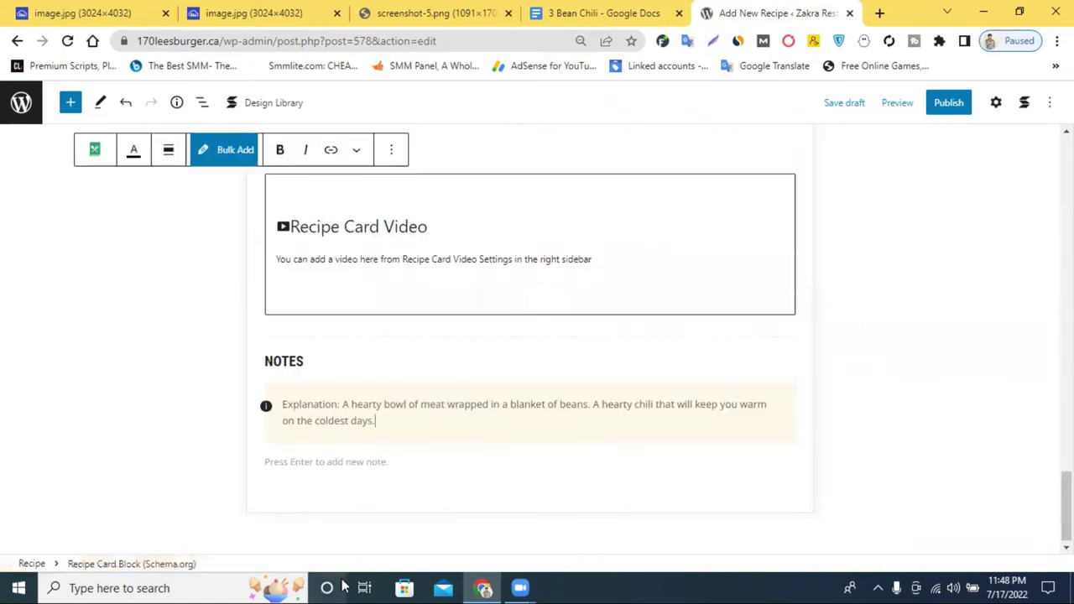
Step: Copy the "3 Bean Chili" title line from the top of the Google Docs document
scroll(398, 332, up, 15)
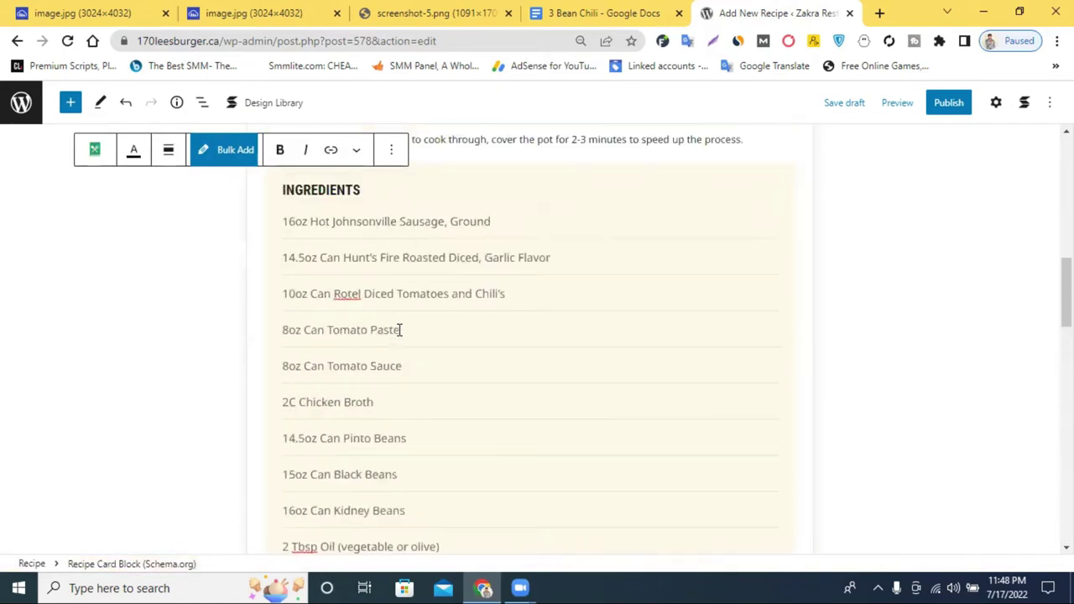
scroll(399, 330, up, 5)
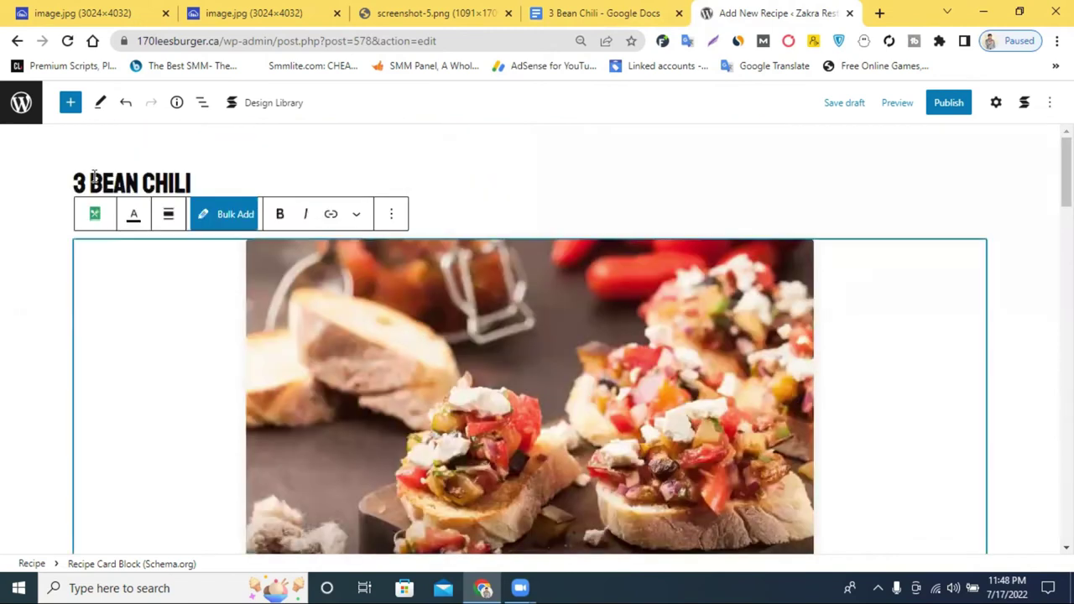
click(583, 12)
scroll(296, 267, up, 12)
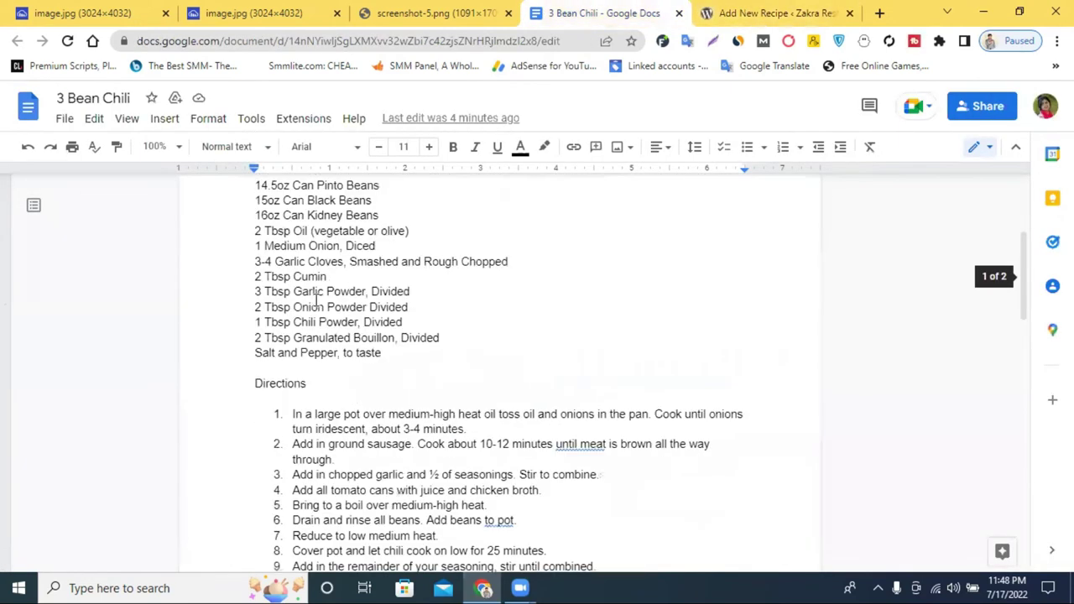
triple_click(296, 267)
right_click(297, 268)
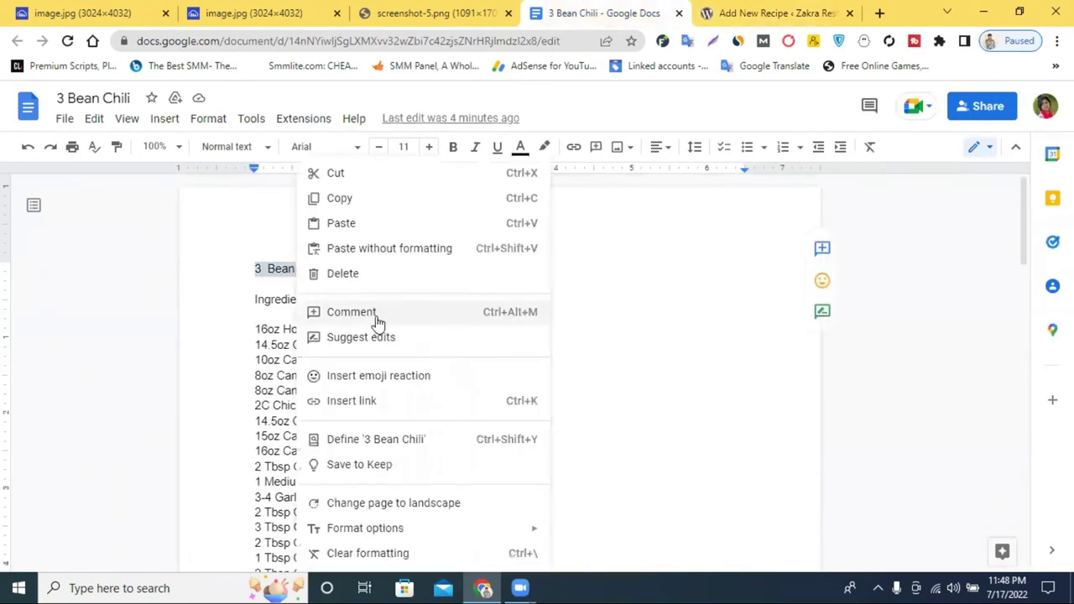
click(371, 201)
Step: Open YouTube in a new browser tab and search for the copied title "3 Bean Chili"
click(879, 12)
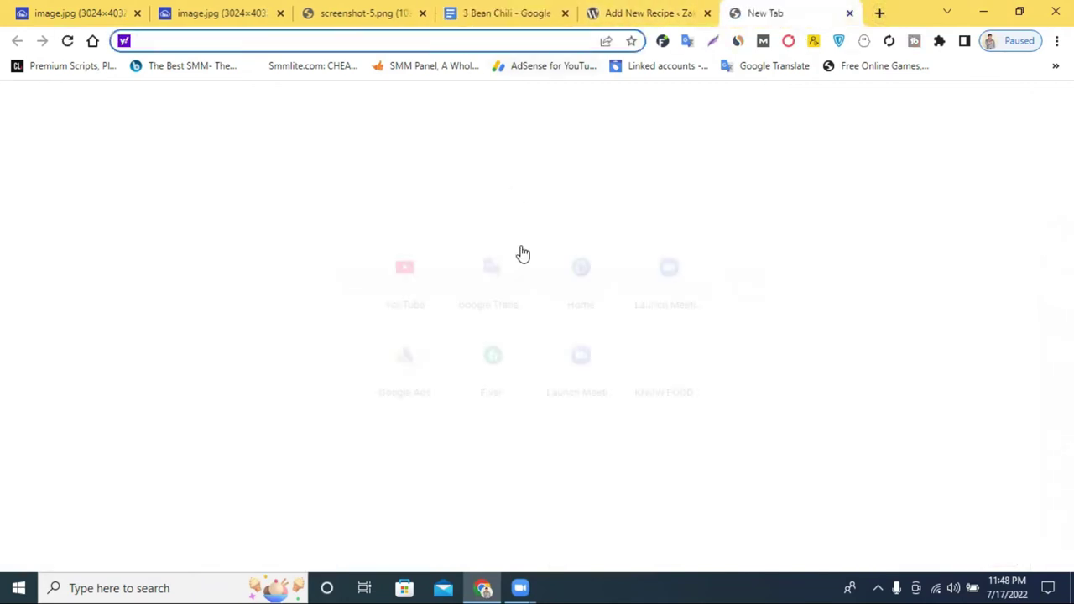
click(381, 280)
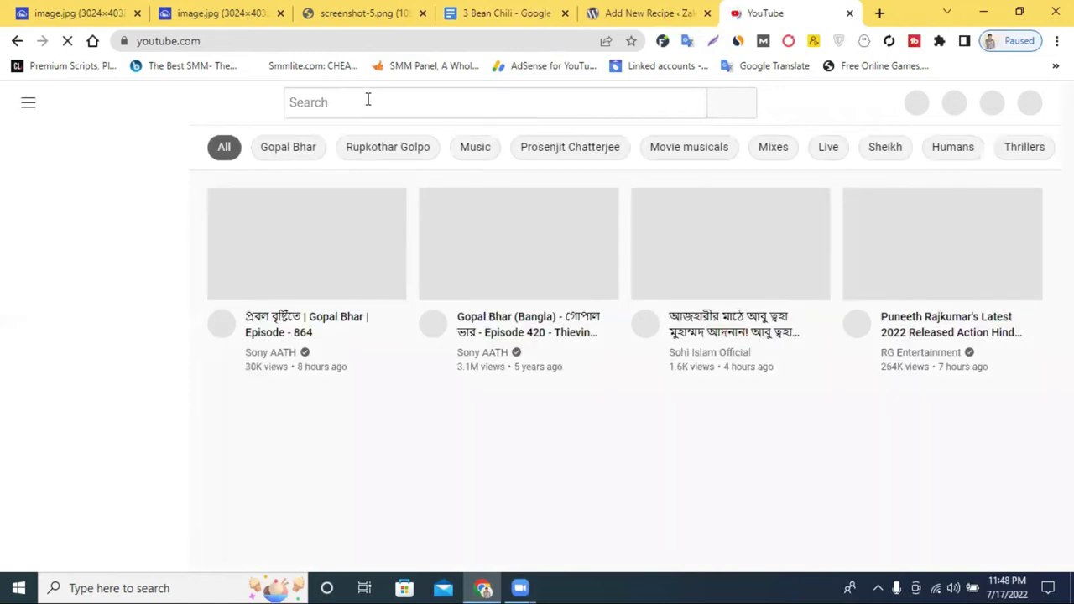
right_click(367, 99)
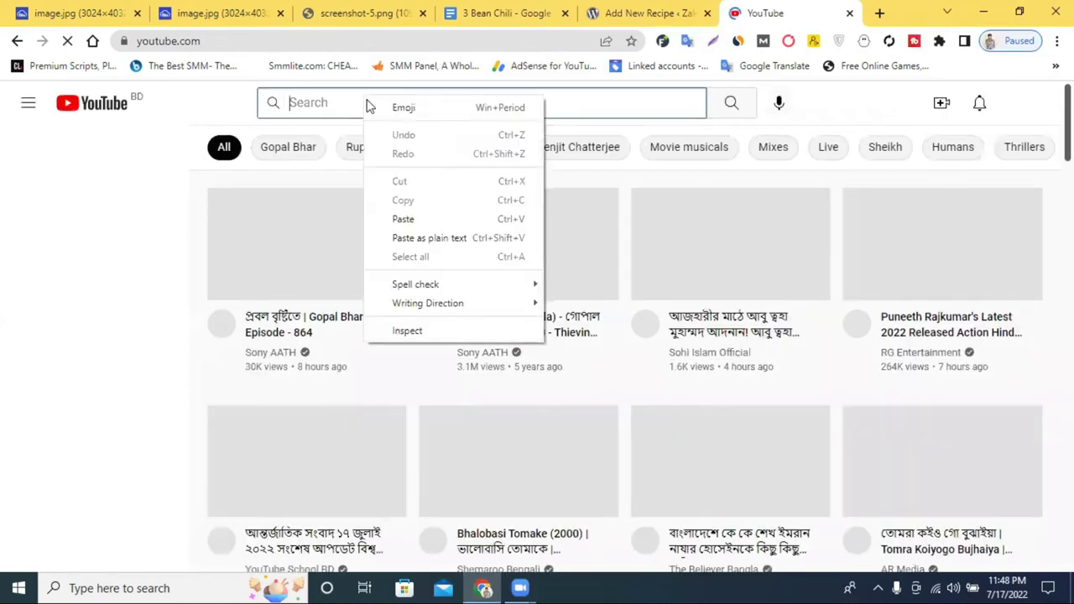
click(439, 220)
key(Return)
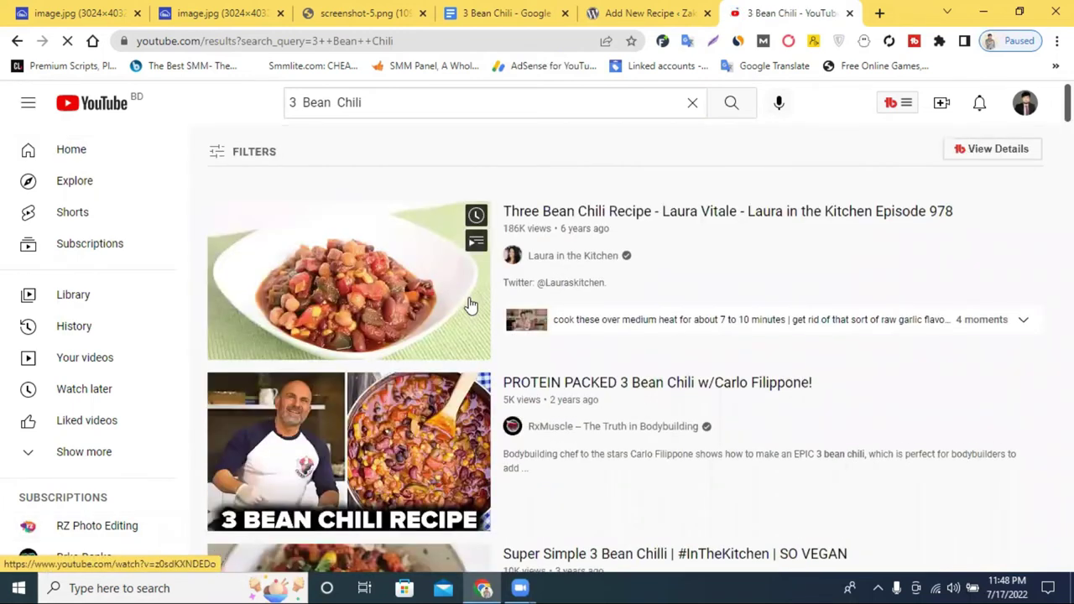
Step: Open the "Three Bean Chili Recipe" video from Laura in the Kitchen, copy its web address, and return to the WordPress recipe editor
scroll(471, 305, down, 2)
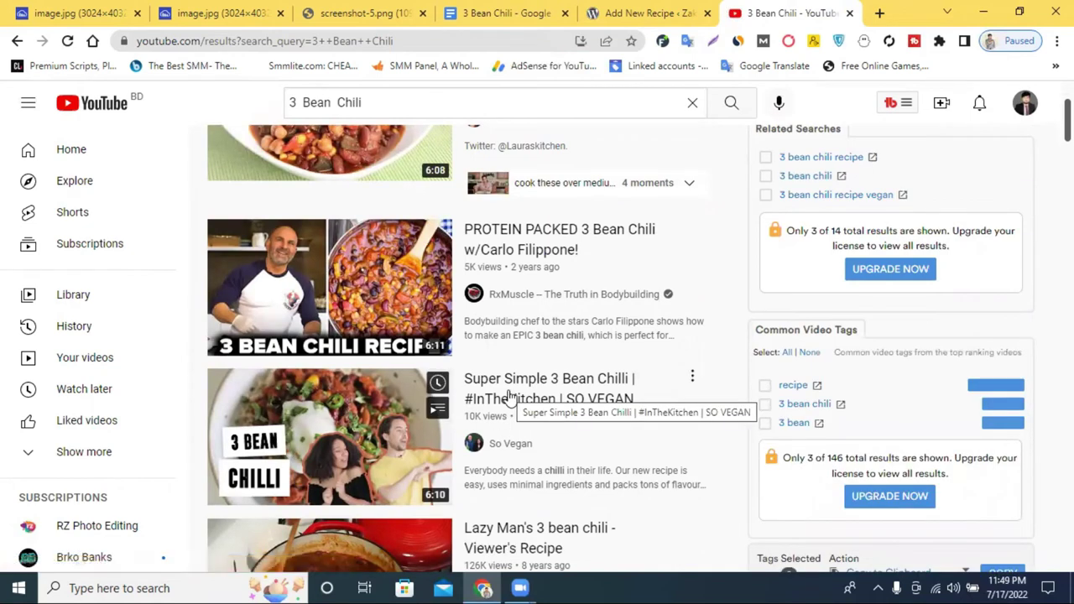
scroll(508, 398, up, 2)
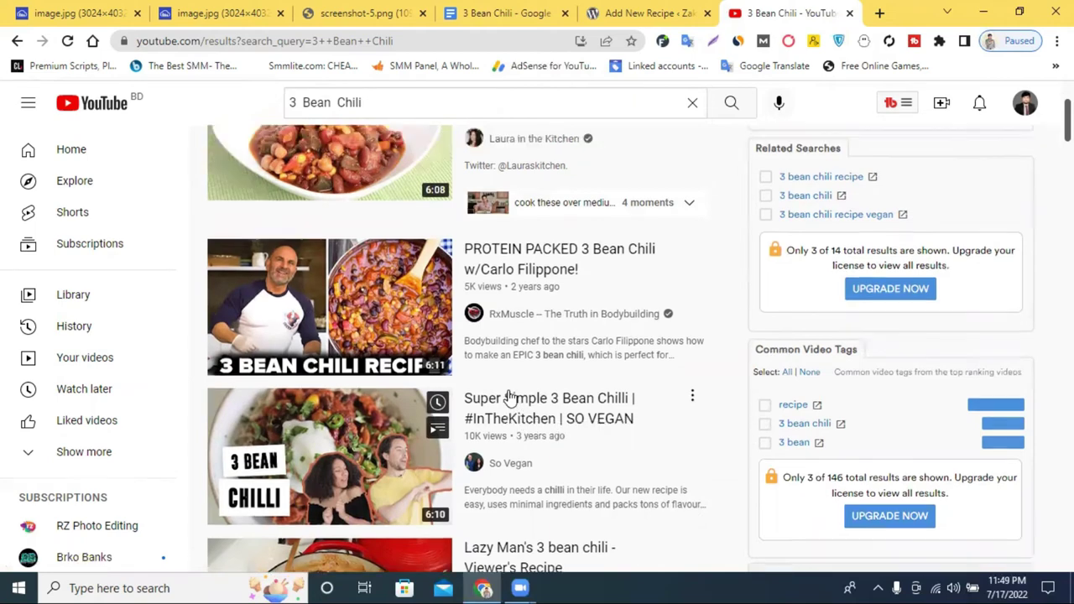
scroll(489, 281, down, 1)
scroll(489, 281, up, 1)
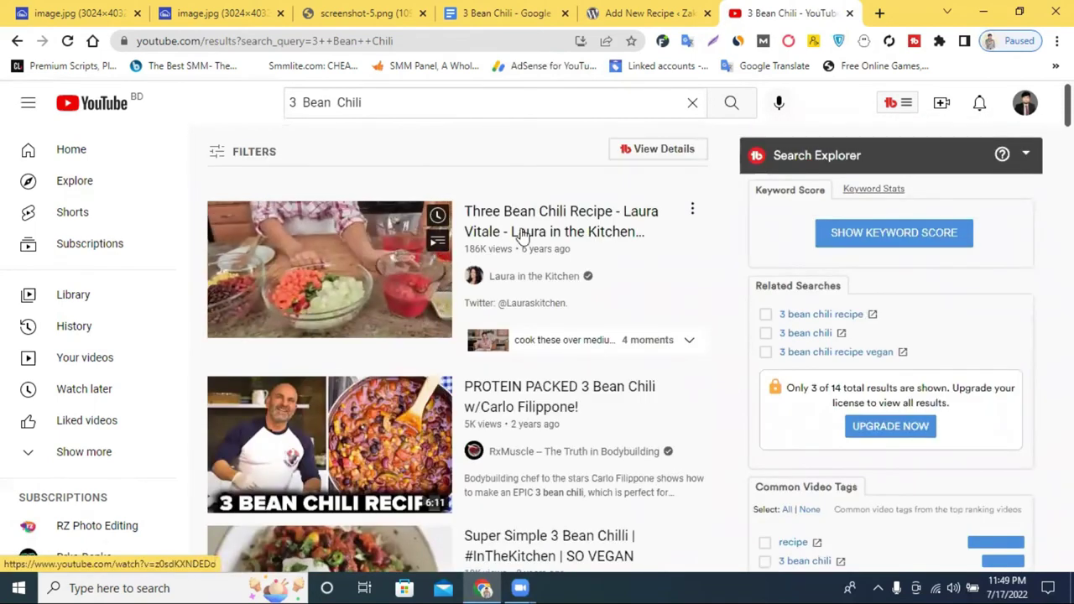
click(431, 227)
click(327, 46)
right_click(328, 49)
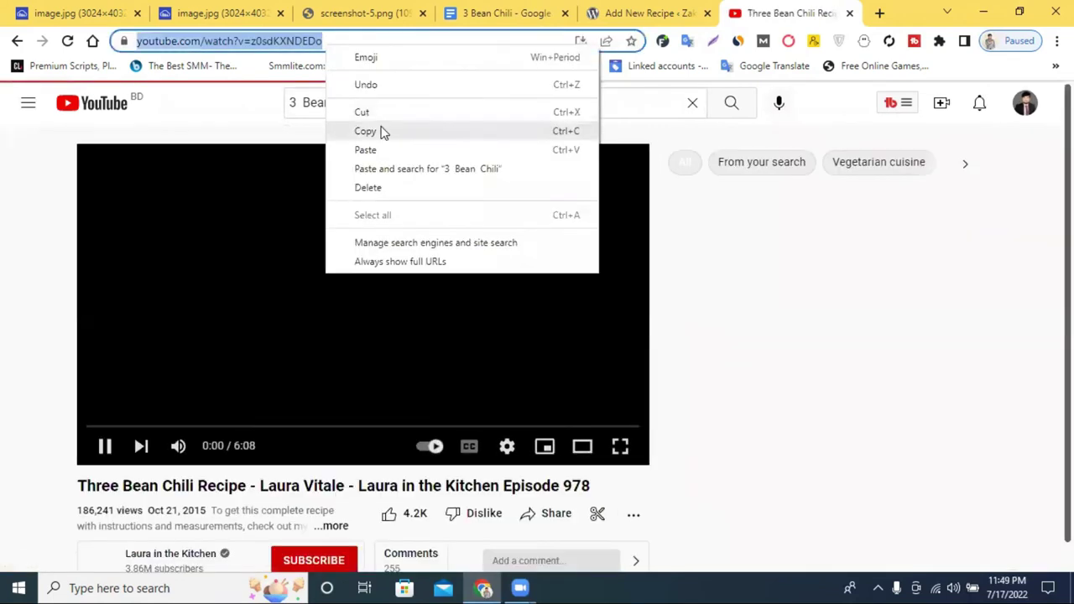
click(384, 111)
key(ctrl+shift+Tab)
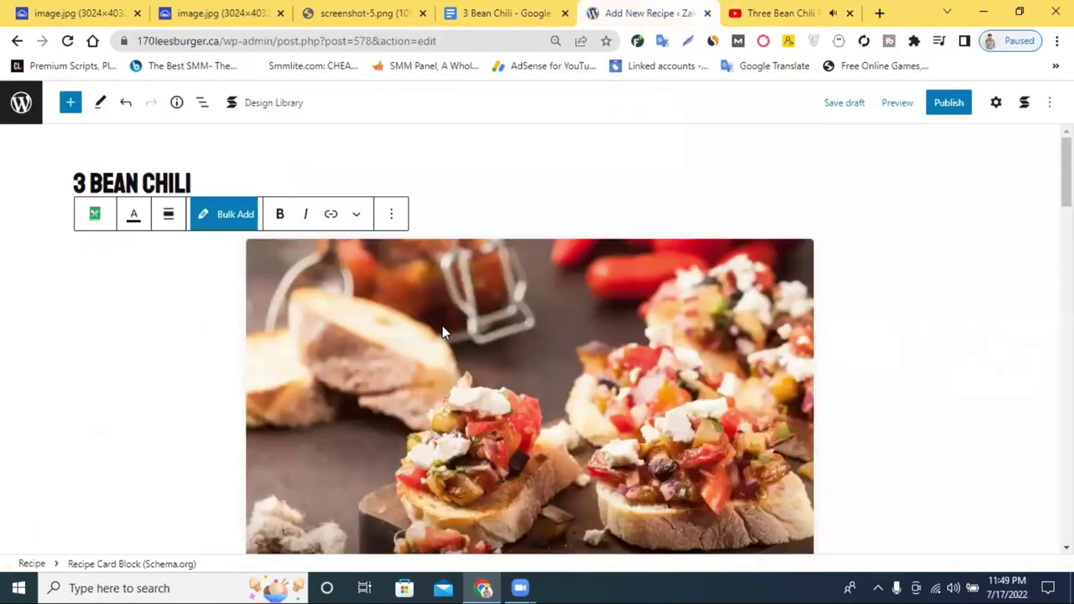
Step: Pause the Three Bean Chili video on YouTube and return to the Recipe Video section in the WordPress recipe editor
click(755, 15)
click(429, 250)
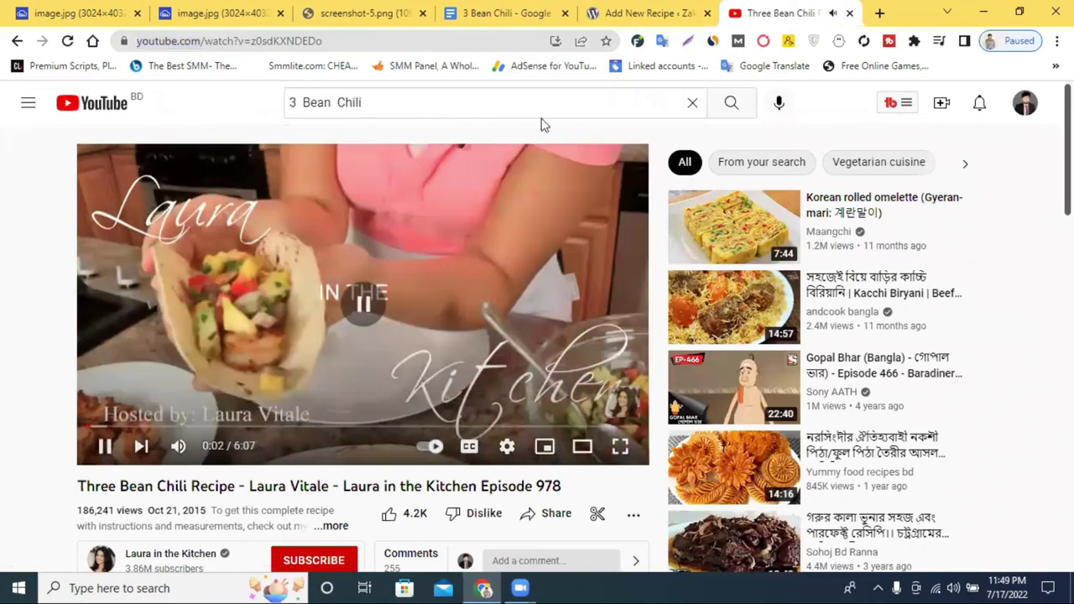
key(ctrl+shift+Tab)
scroll(505, 241, down, 10)
scroll(505, 241, down, 20)
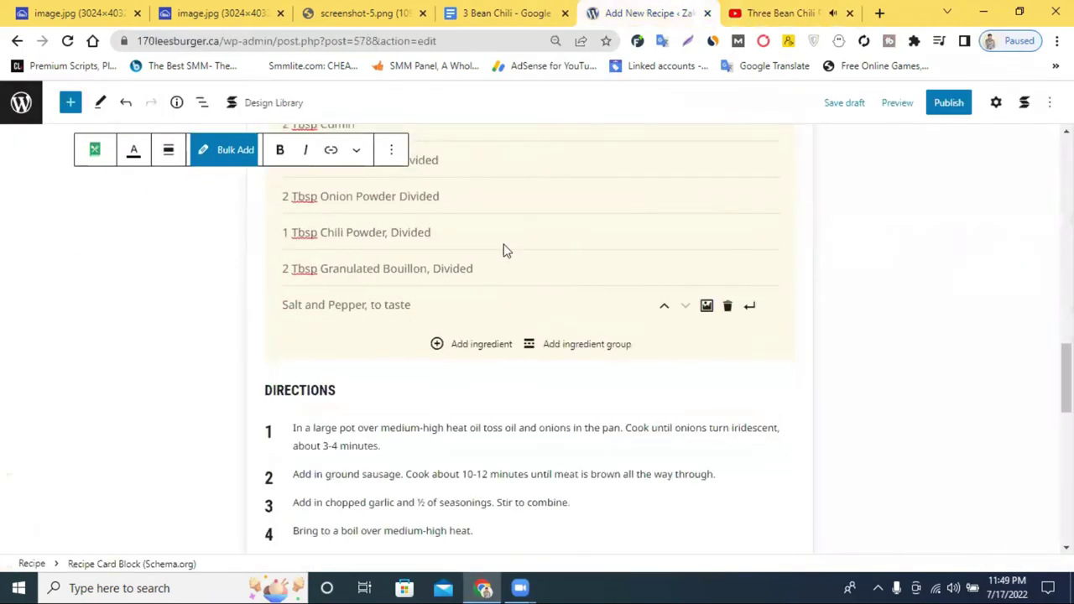
click(375, 250)
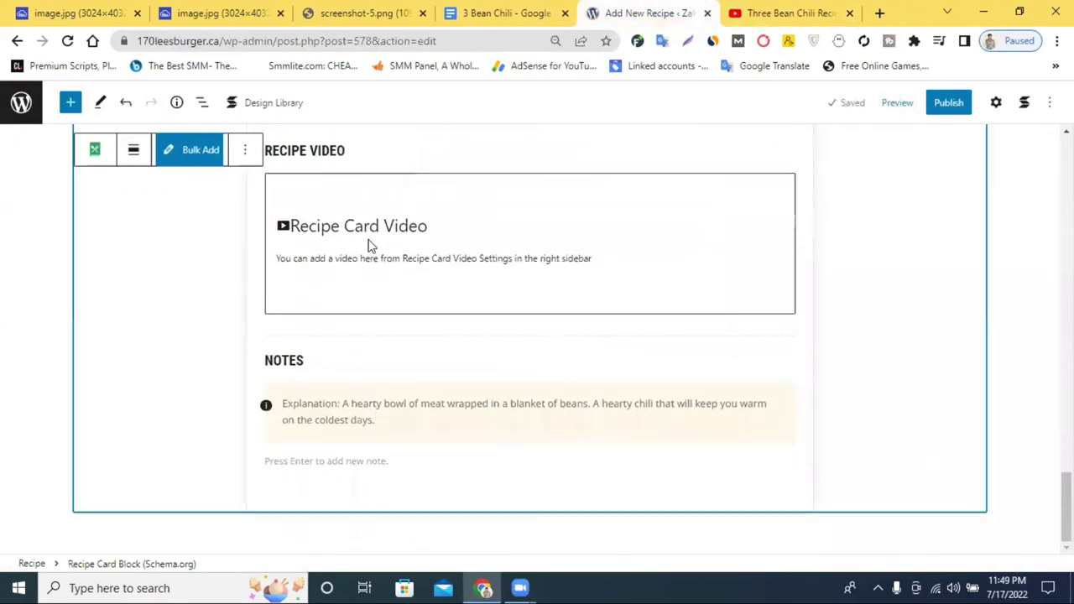
Step: Look through the recipe card's directions and Recipe Video section for a place to add the video
scroll(402, 242, up, 3)
scroll(360, 359, down, 2)
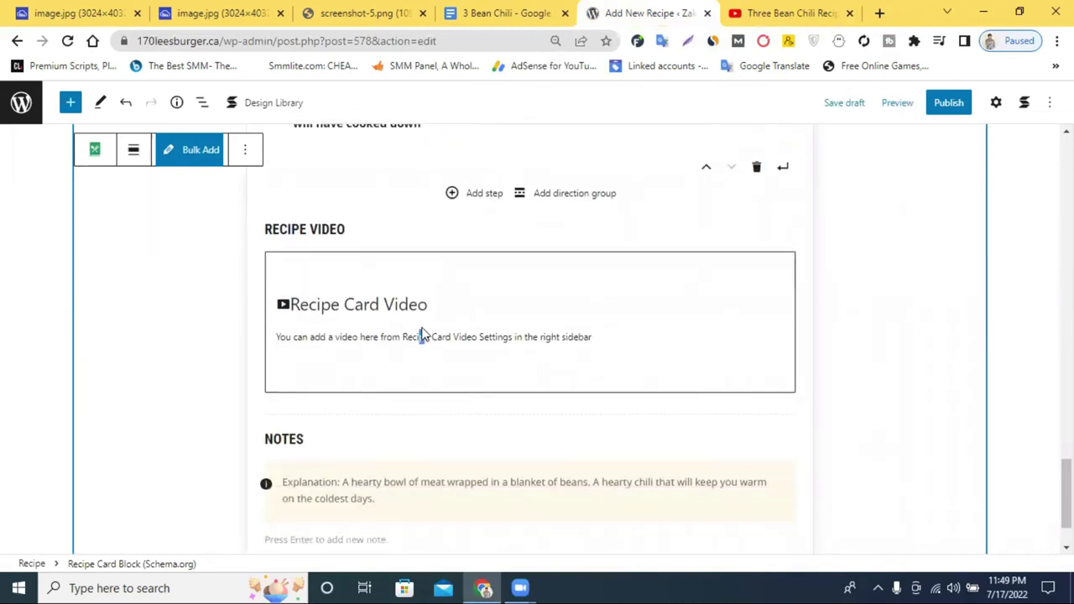
scroll(476, 315, up, 8)
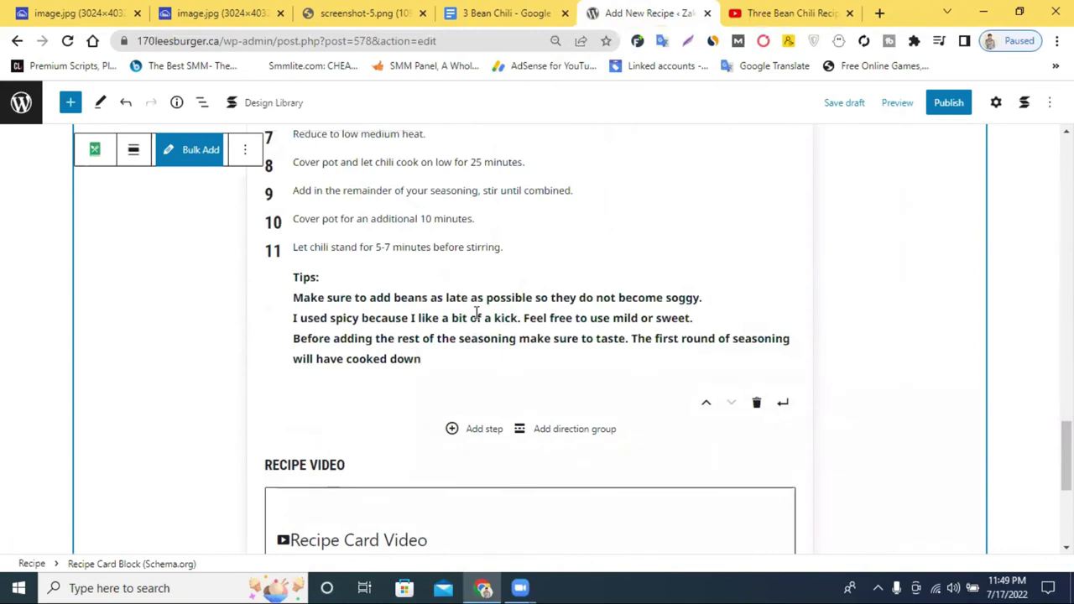
scroll(471, 338, up, 12)
scroll(472, 337, down, 3)
scroll(471, 337, down, 10)
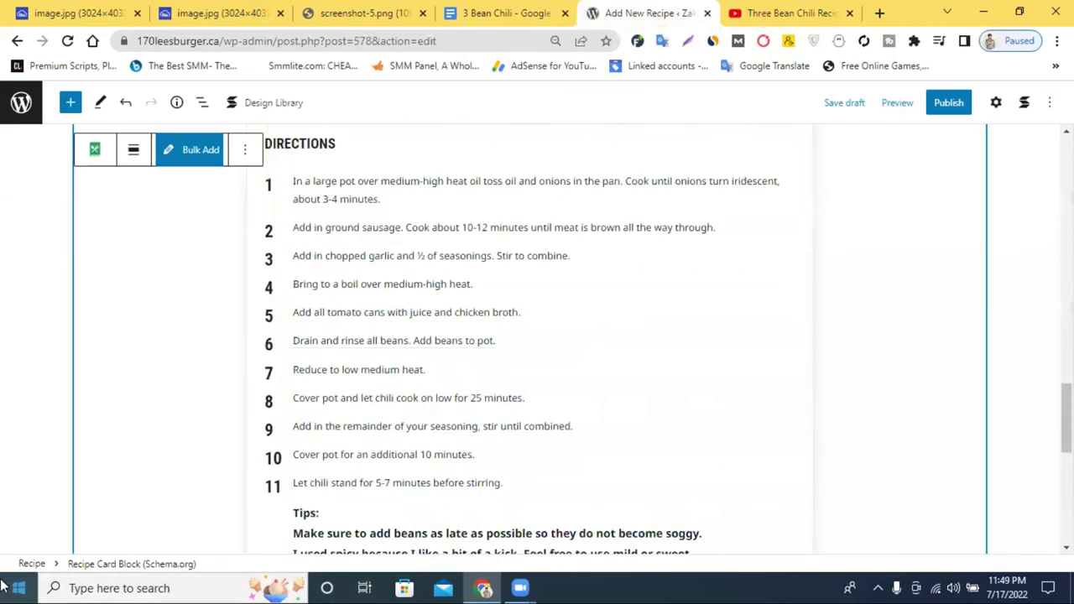
scroll(328, 350, down, 6)
scroll(330, 348, up, 1)
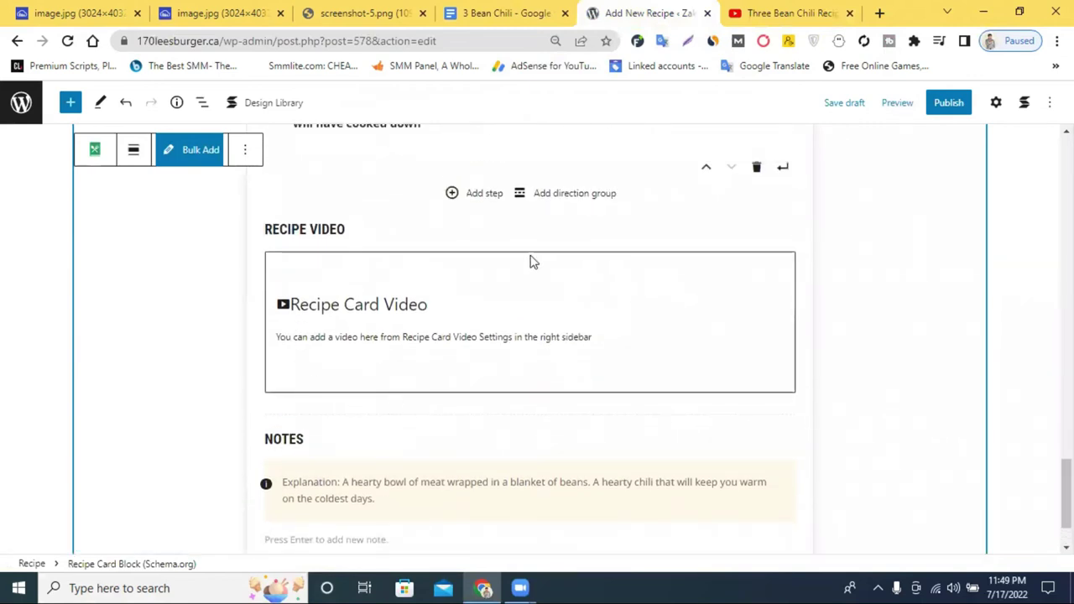
Step: Delete the empty direction step below the Tips text in the recipe card
click(783, 168)
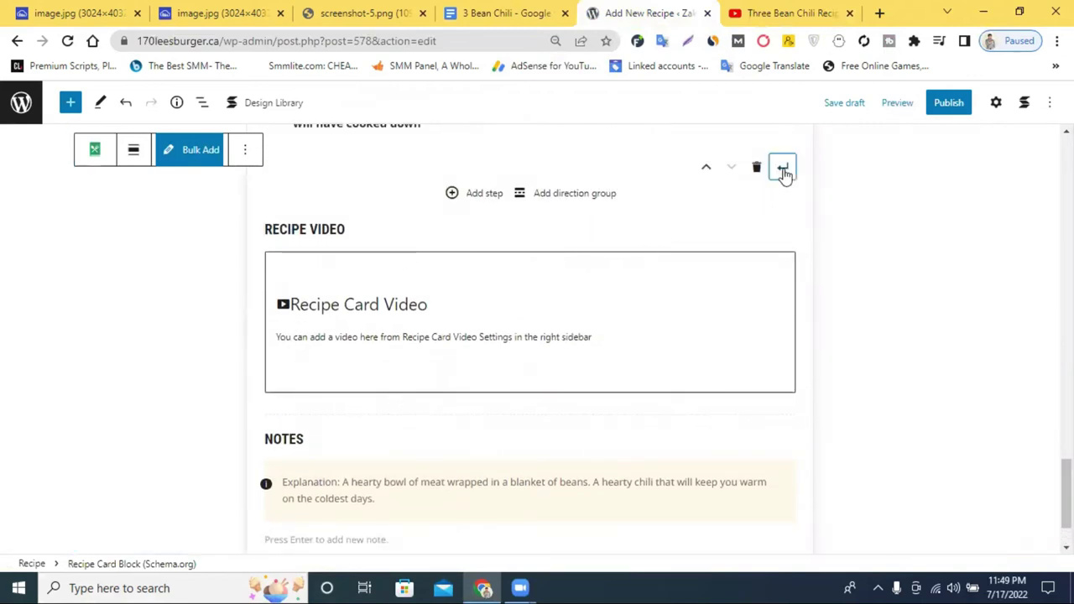
click(755, 195)
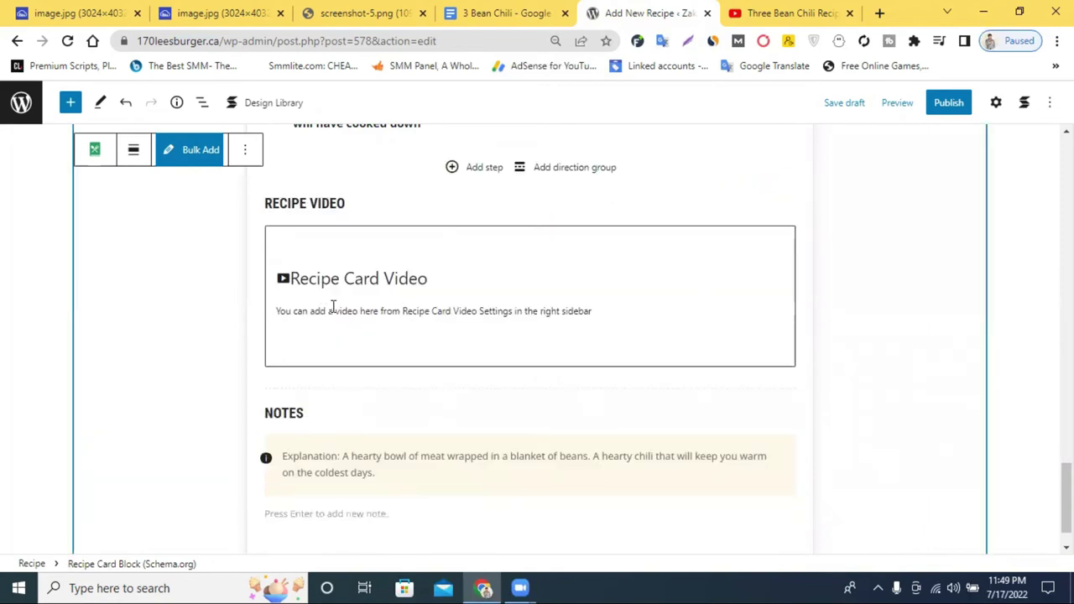
scroll(352, 309, down, 1)
scroll(623, 317, up, 4)
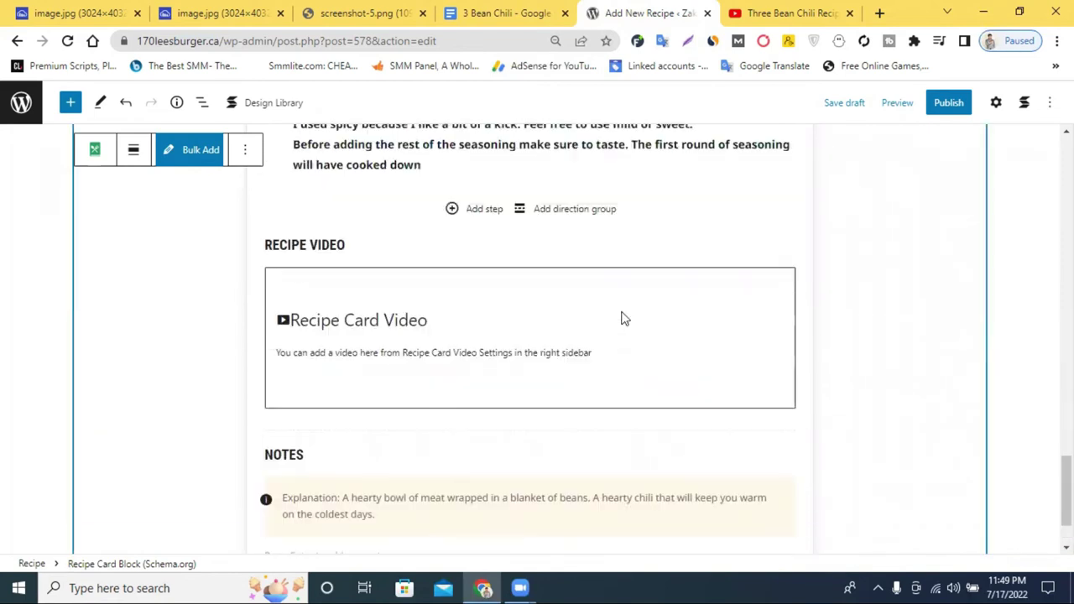
Step: Publish the 3 Bean Chili recipe
click(948, 104)
click(927, 107)
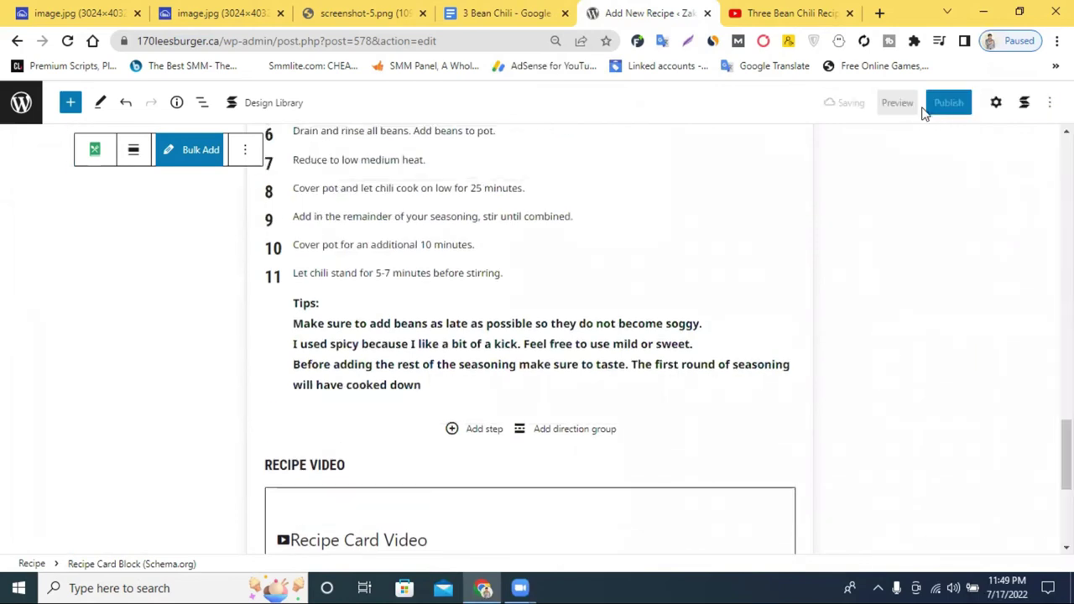
scroll(616, 304, down, 4)
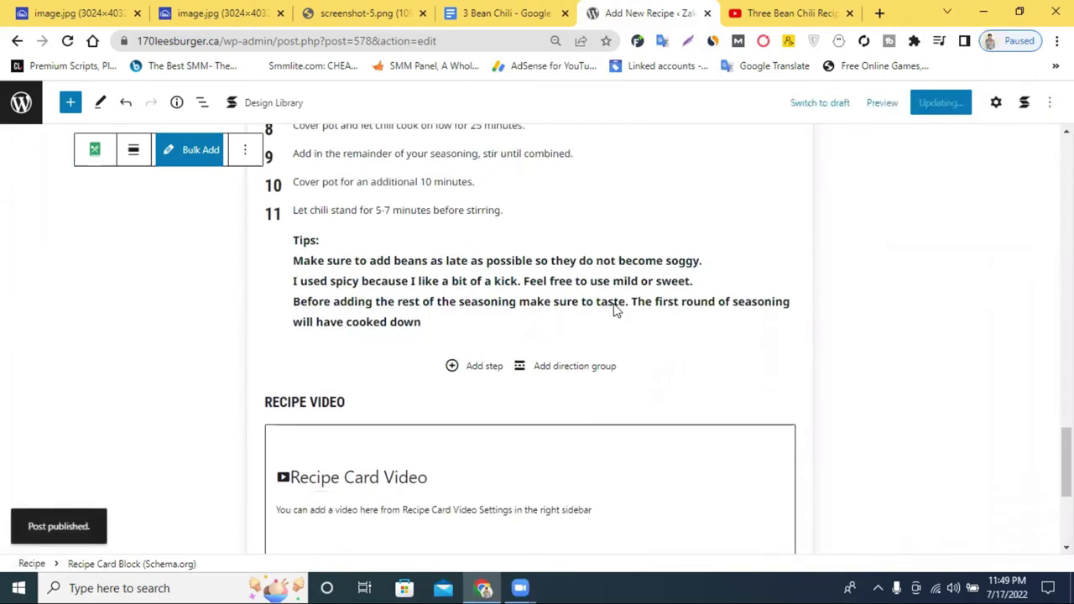
Step: Try to insert the copied YouTube address as a link in the Recipe Video heading, and undo the insertion
double_click(439, 261)
click(284, 226)
scroll(399, 246, up, 1)
scroll(400, 248, up, 2)
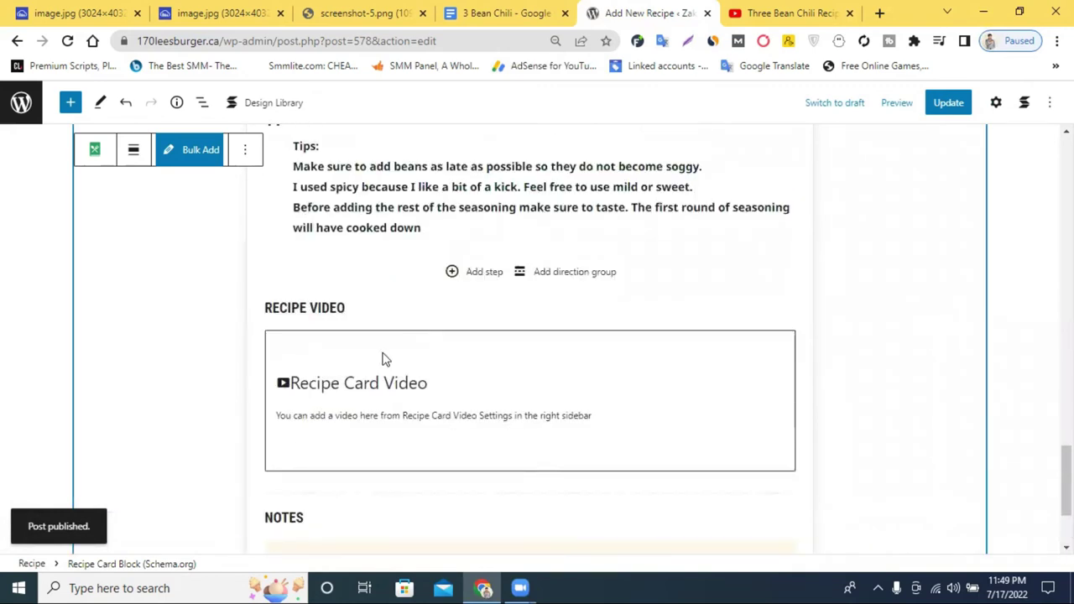
click(300, 307)
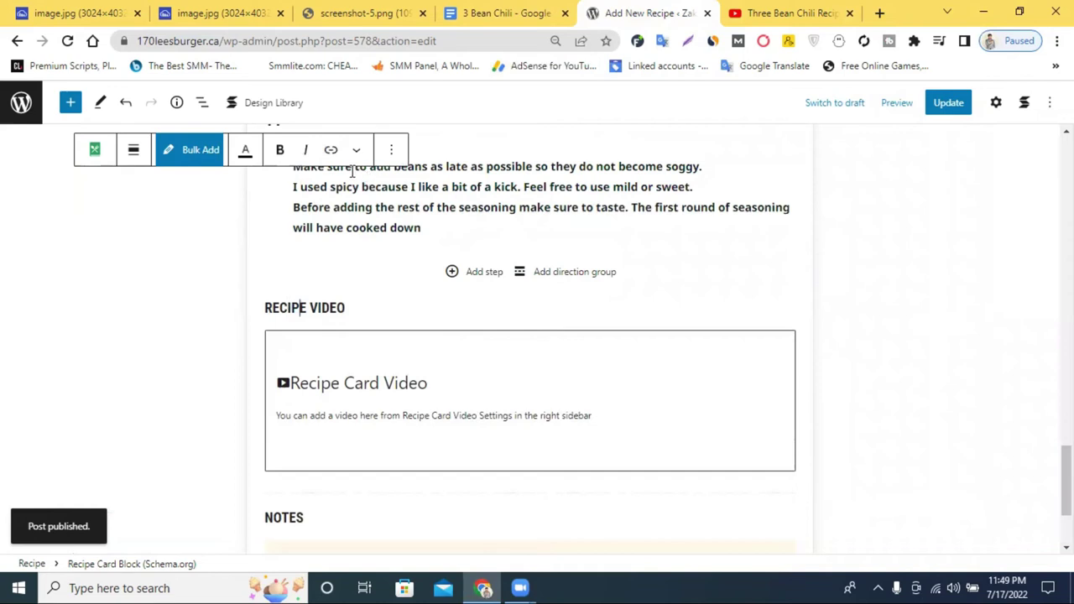
click(390, 151)
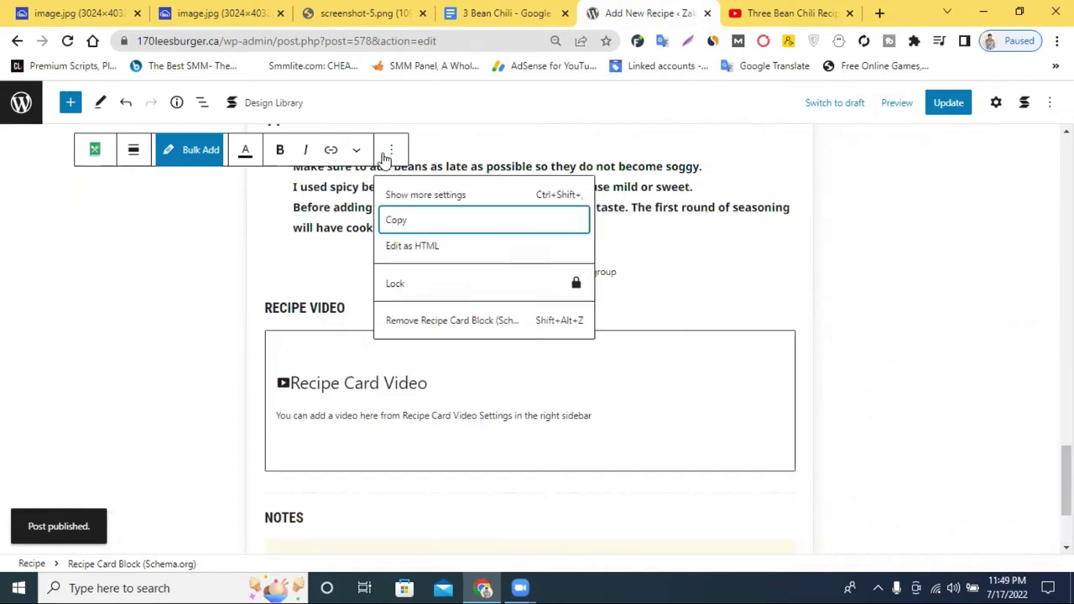
click(332, 151)
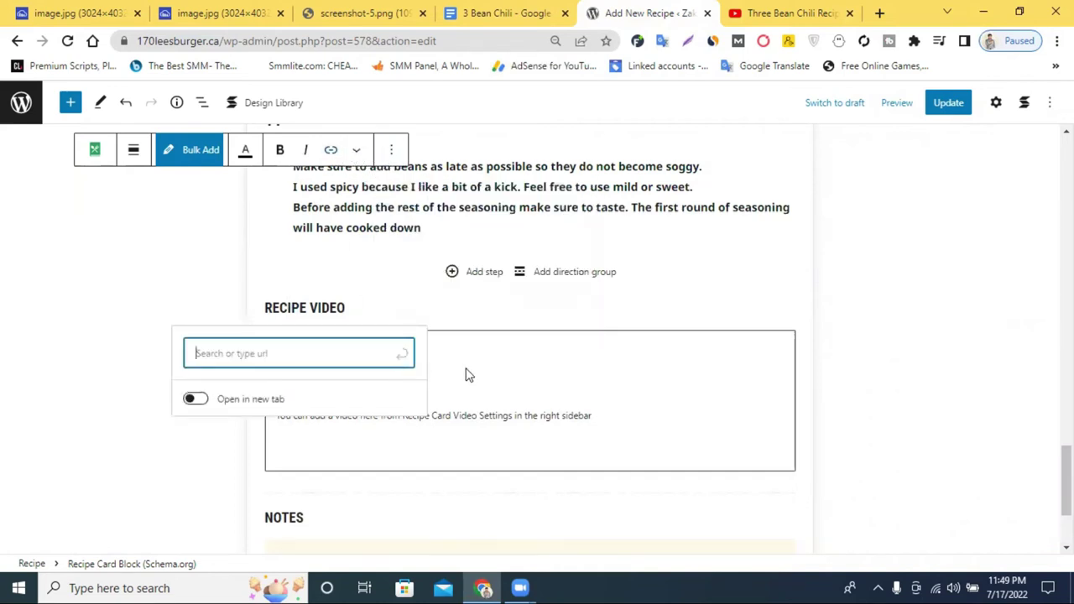
right_click(286, 356)
click(310, 230)
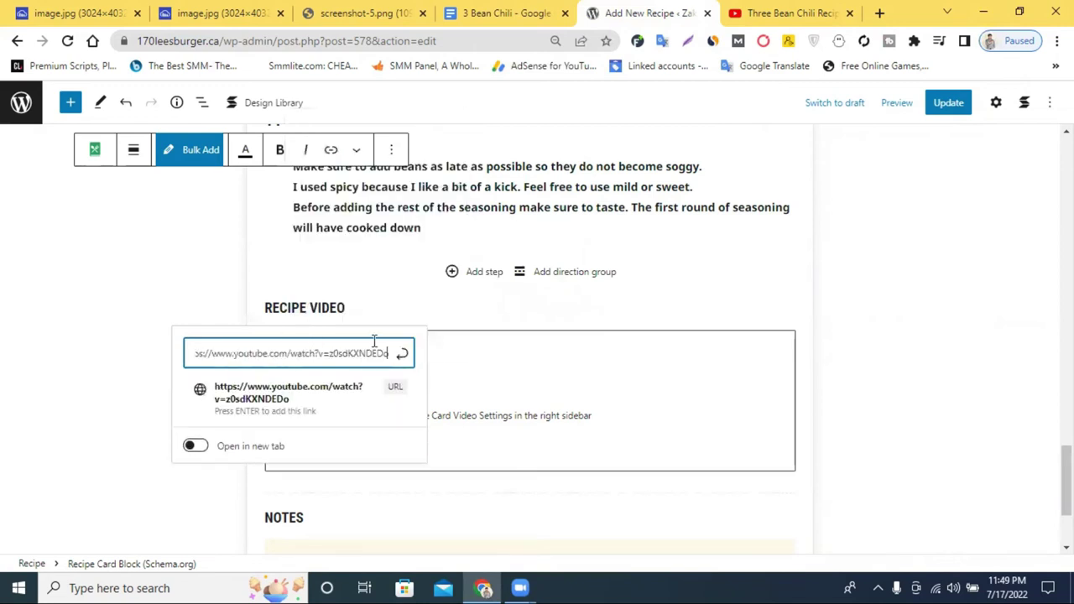
click(401, 353)
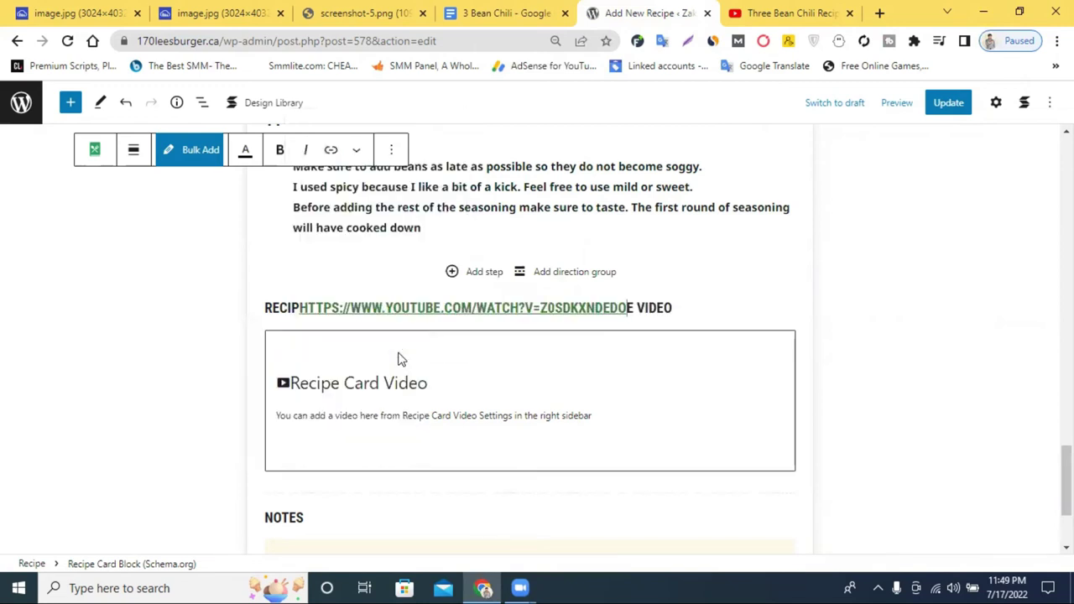
click(366, 308)
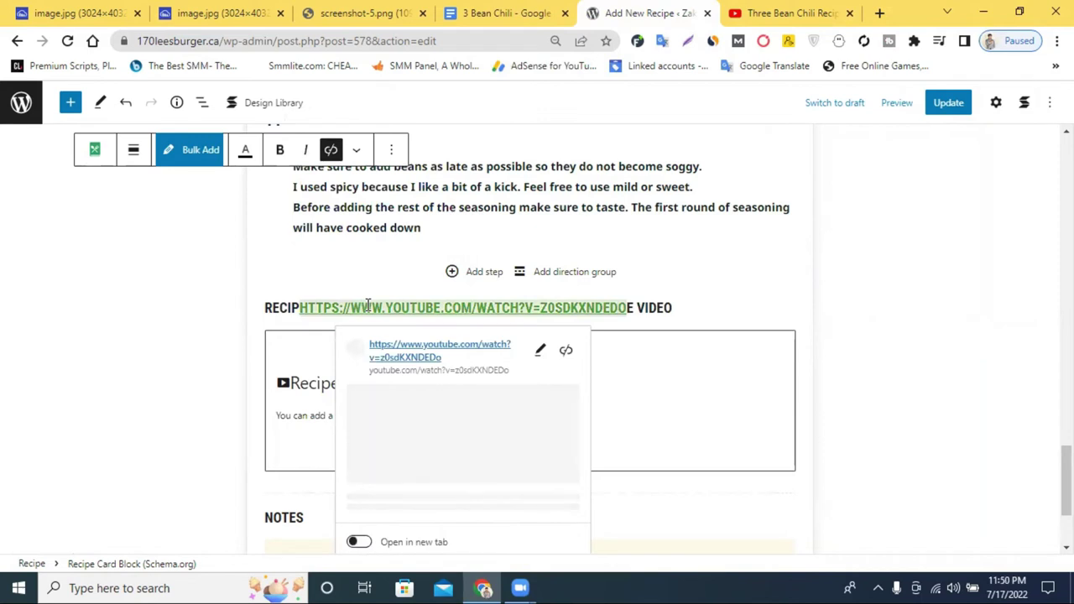
click(125, 102)
Step: Check the Recipe Card Video placeholder and update the published recipe
click(334, 386)
scroll(334, 387, down, 2)
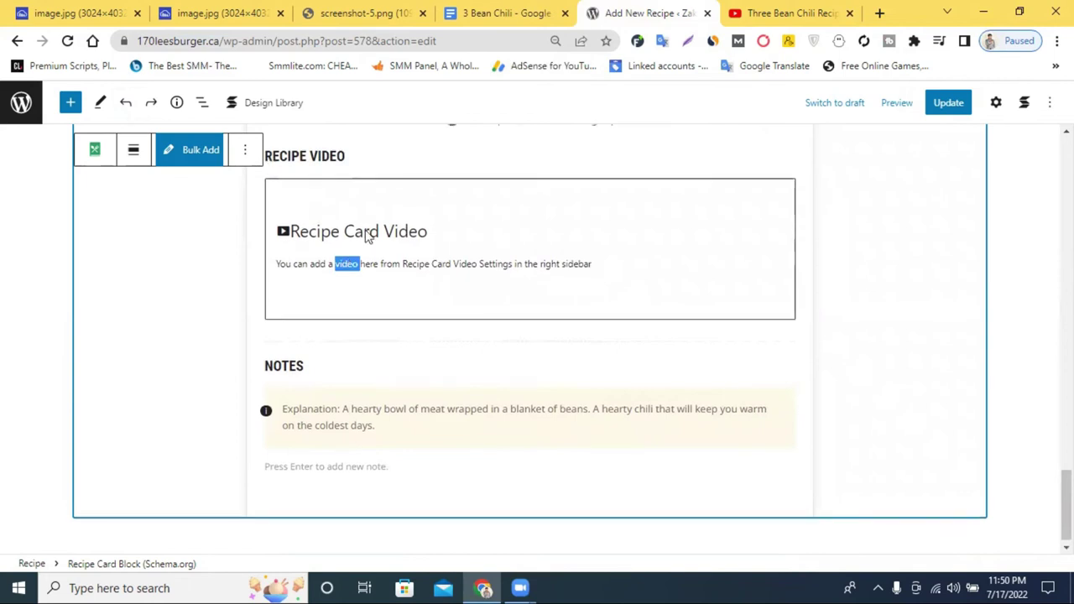
scroll(464, 378, up, 3)
scroll(352, 432, down, 1)
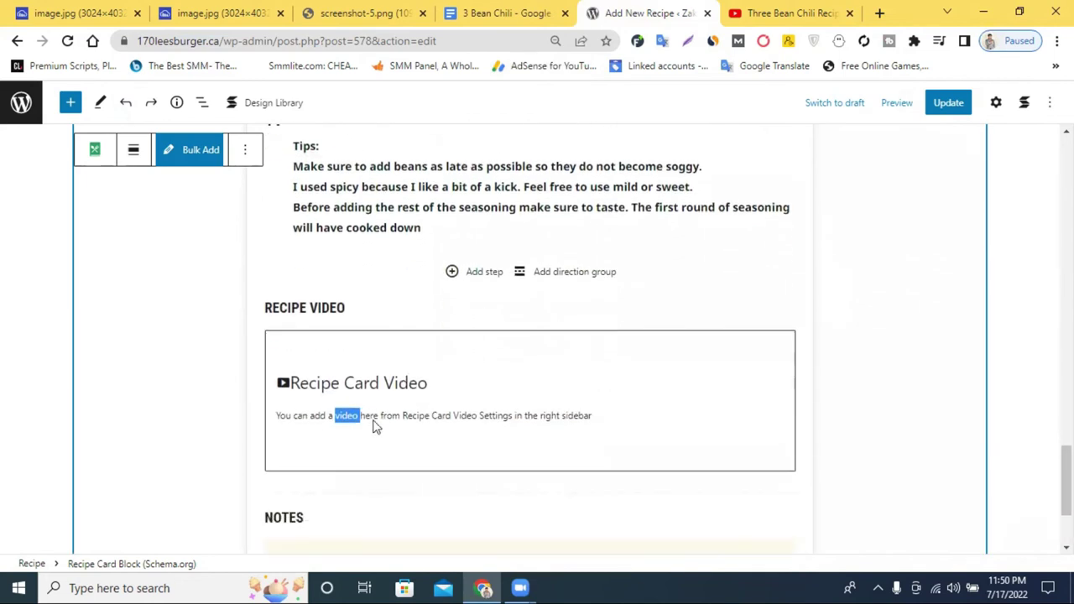
click(946, 101)
Step: Apply the New Design style to the recipe card and look over its layout down to the video section
scroll(730, 238, up, 20)
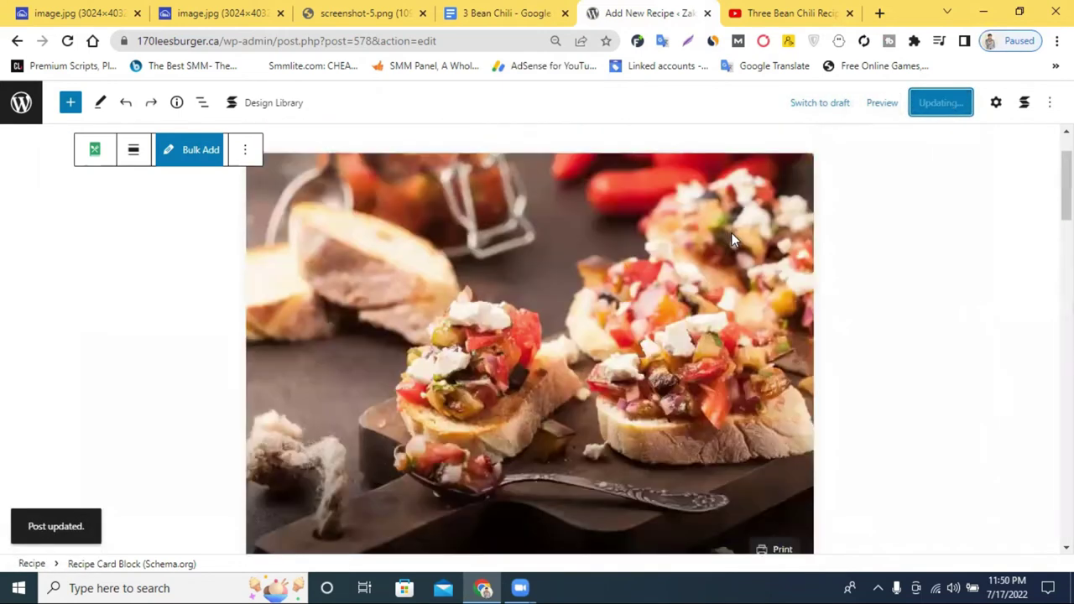
scroll(731, 233, up, 1)
scroll(720, 245, down, 3)
scroll(719, 245, up, 3)
scroll(717, 251, down, 4)
click(94, 152)
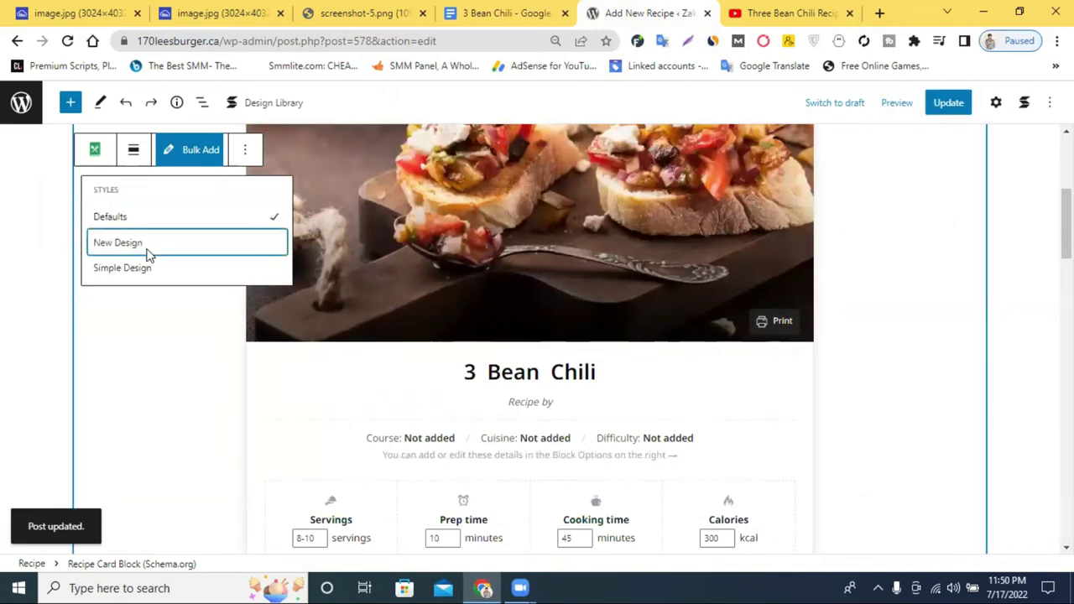
click(147, 250)
scroll(785, 265, down, 2)
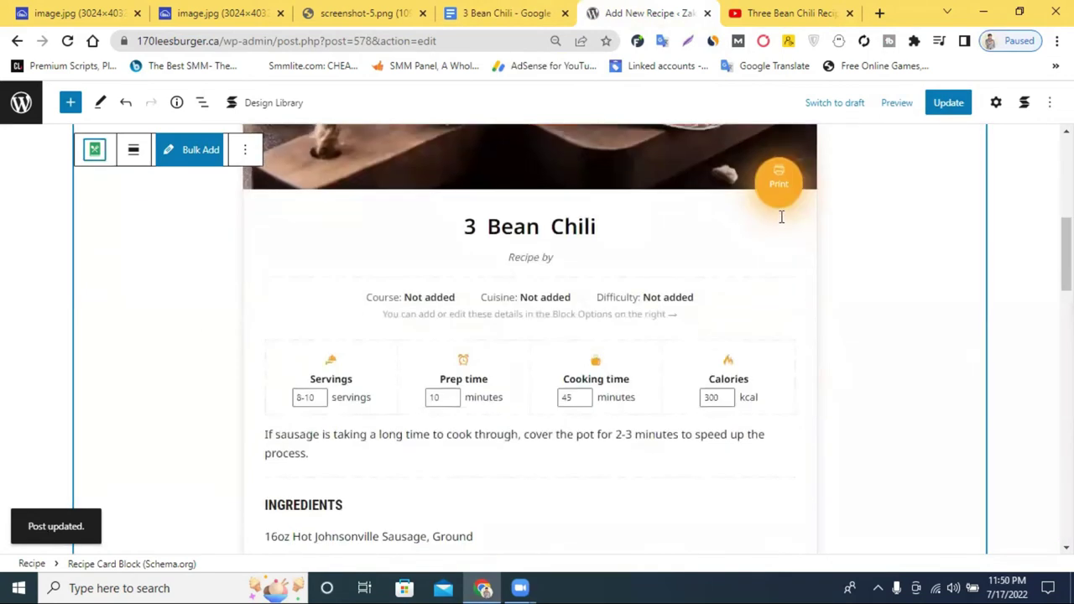
scroll(781, 217, down, 3)
scroll(705, 272, down, 7)
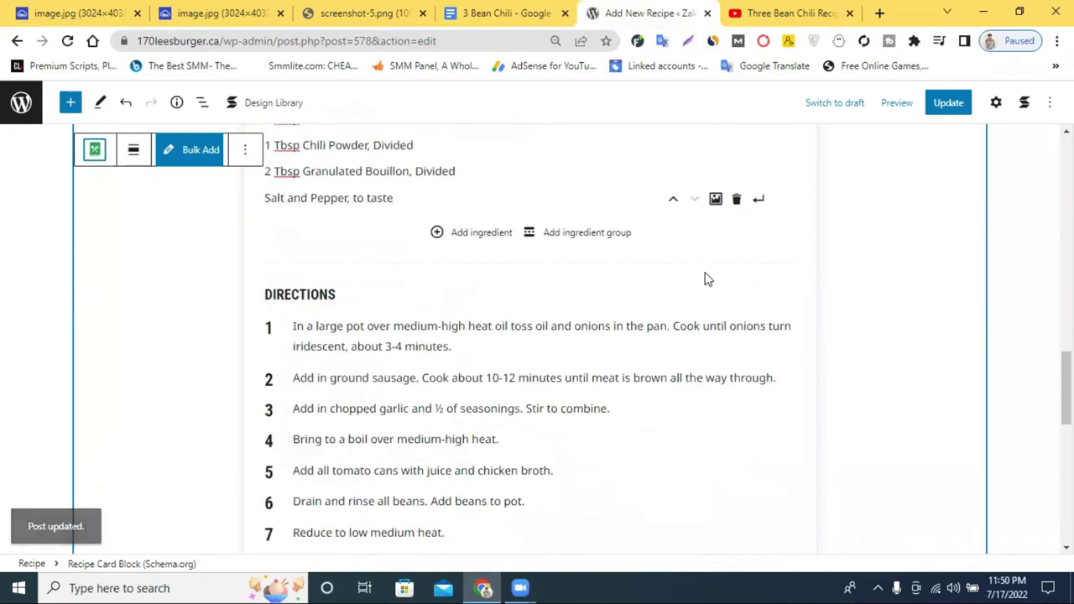
scroll(518, 270, down, 6)
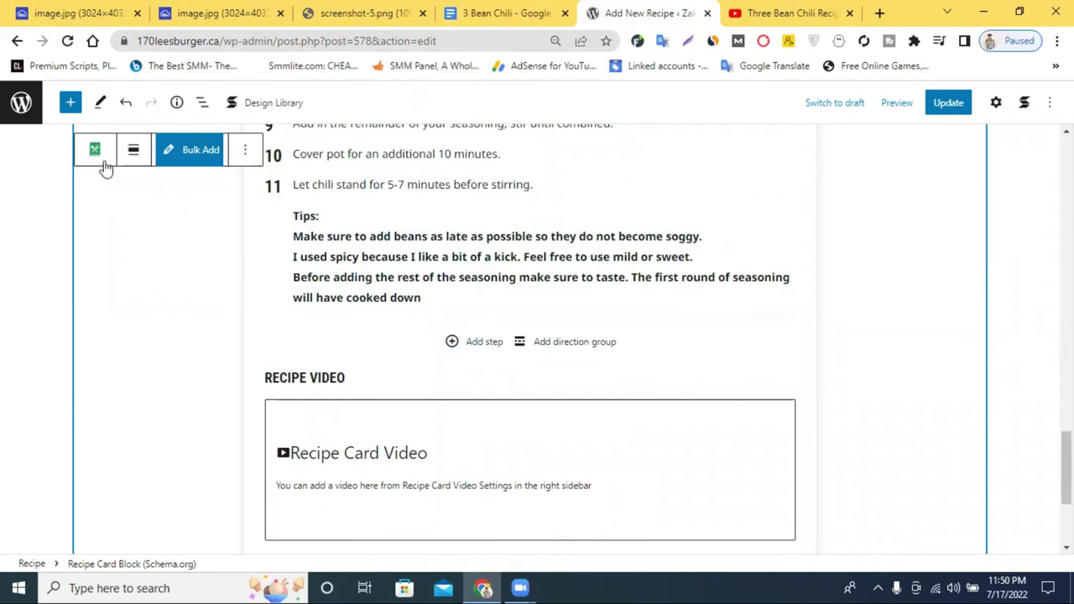
Step: Review the ingredients and directions in the Recipe Card Bulk Add dialog and close it without changes
click(185, 156)
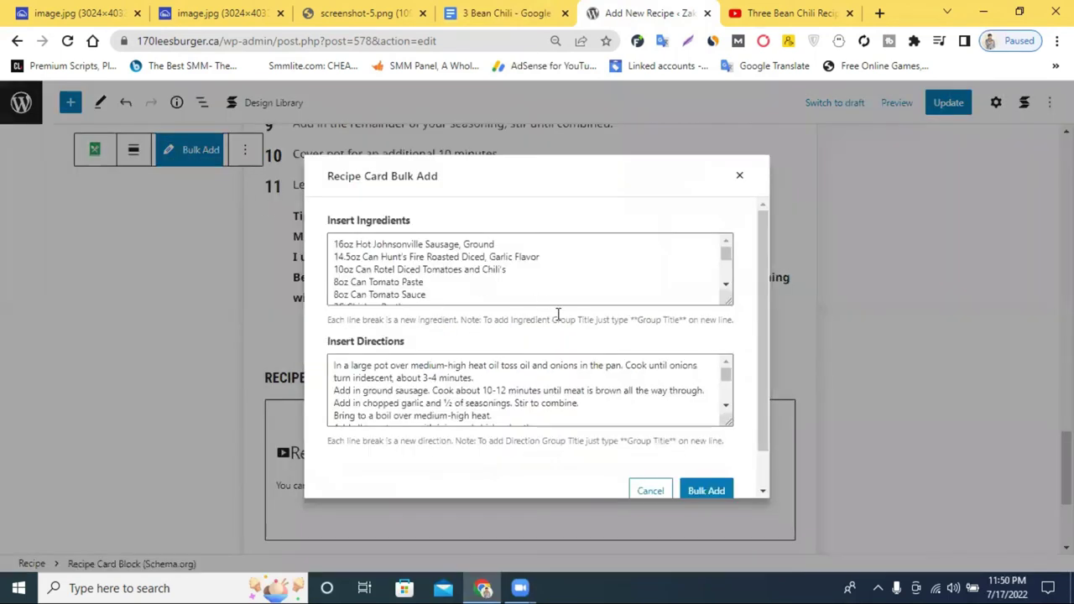
scroll(558, 314, down, 1)
scroll(515, 328, down, 6)
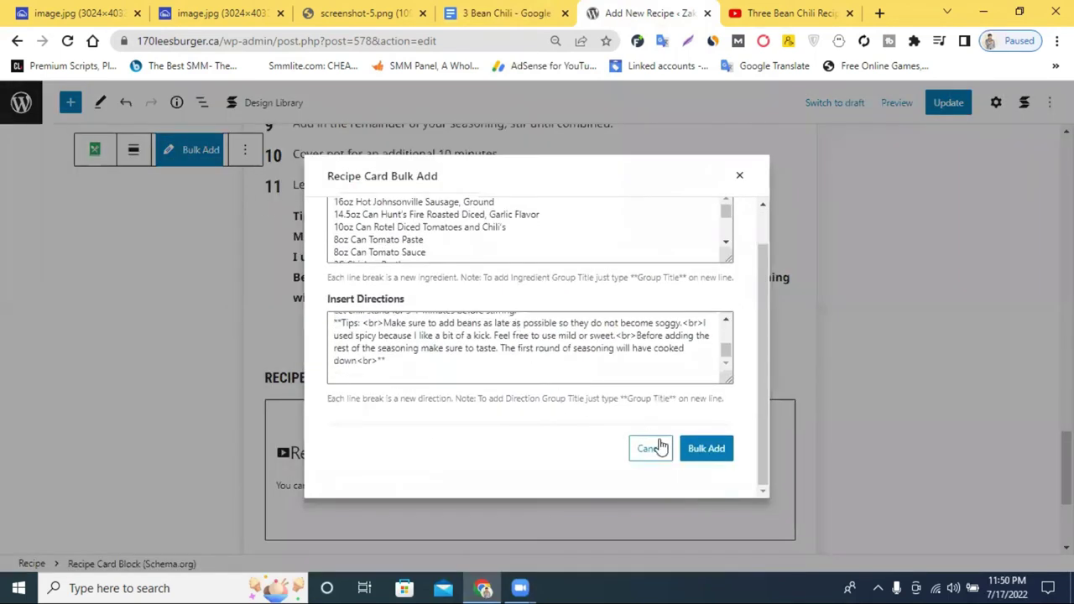
click(650, 448)
Step: Try the Simple Design style on the recipe card and check its header layout
click(95, 155)
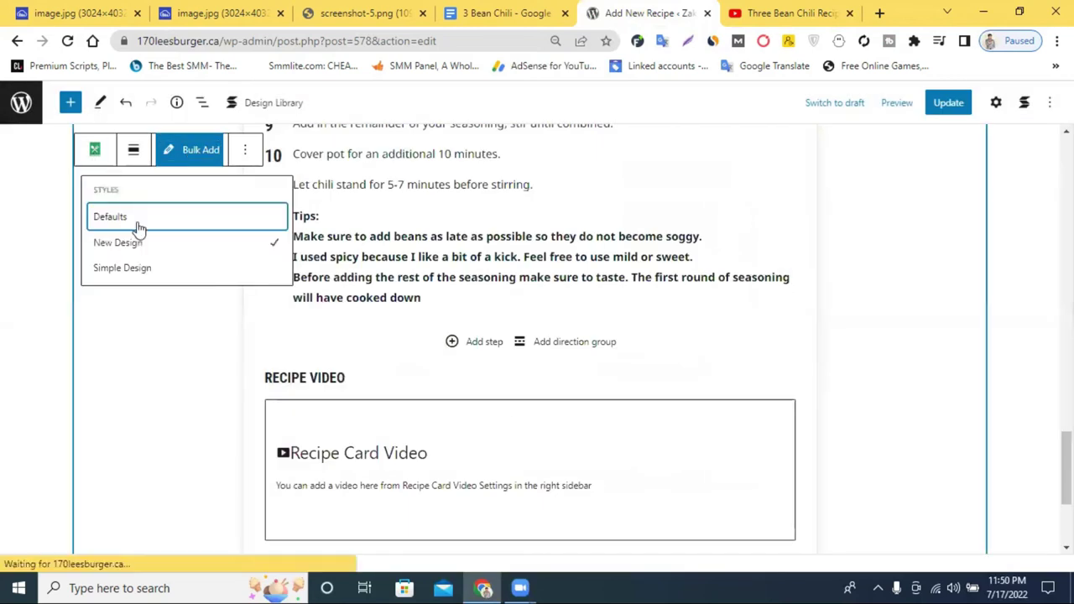
click(122, 269)
scroll(463, 319, up, 12)
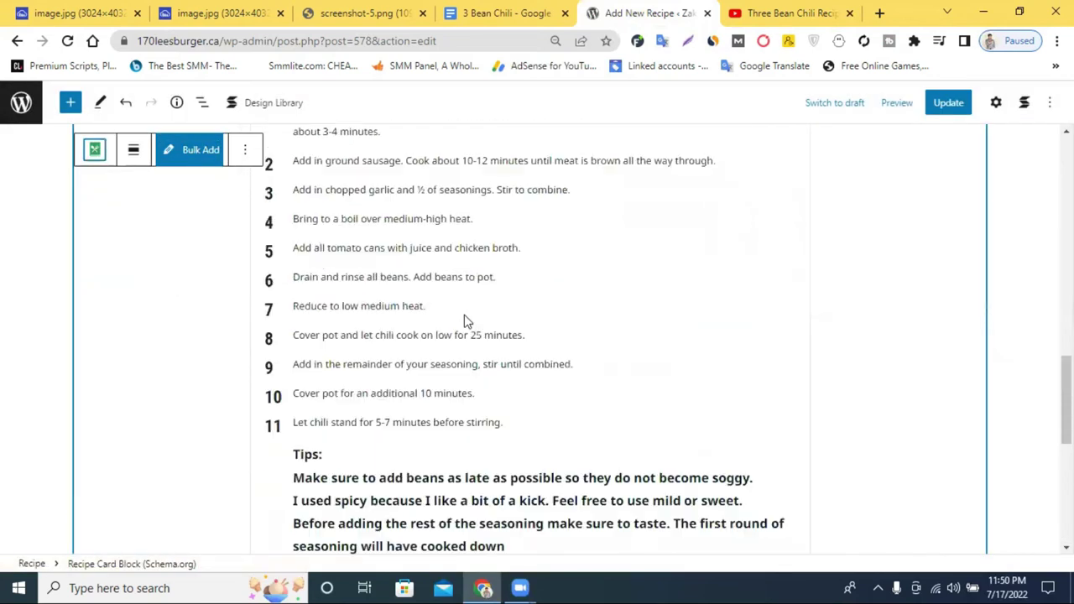
scroll(467, 321, up, 3)
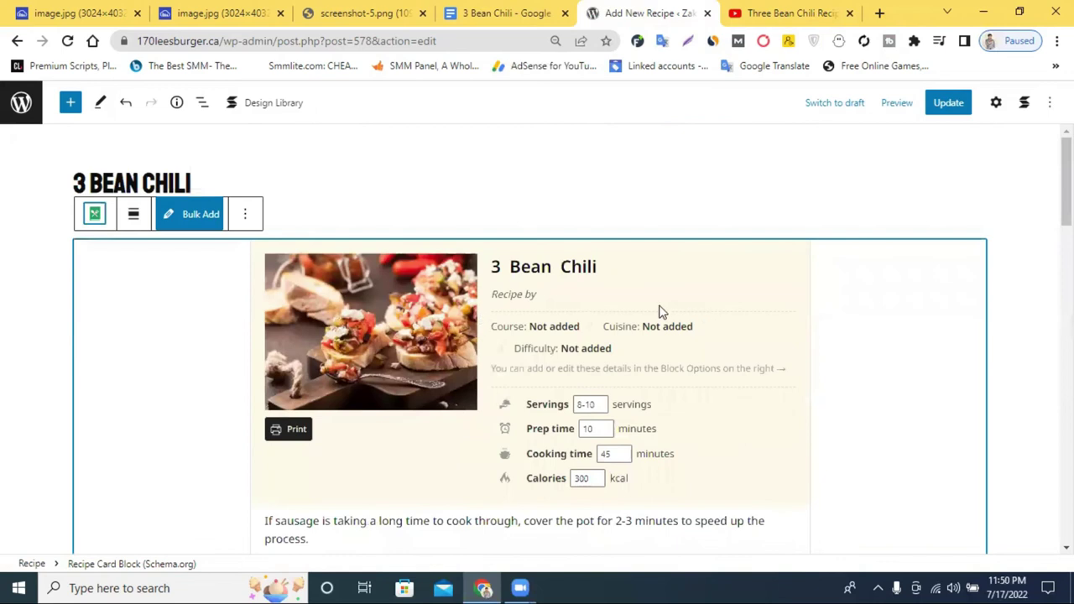
scroll(658, 311, down, 2)
Step: Set the recipe card's style to New Design and update the published recipe
click(93, 151)
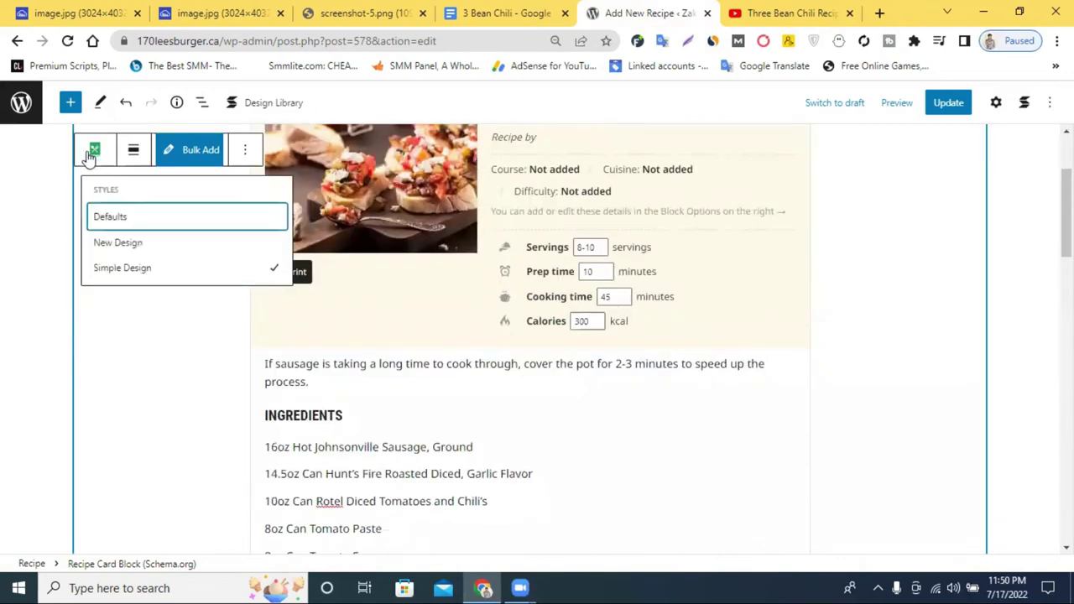
click(132, 242)
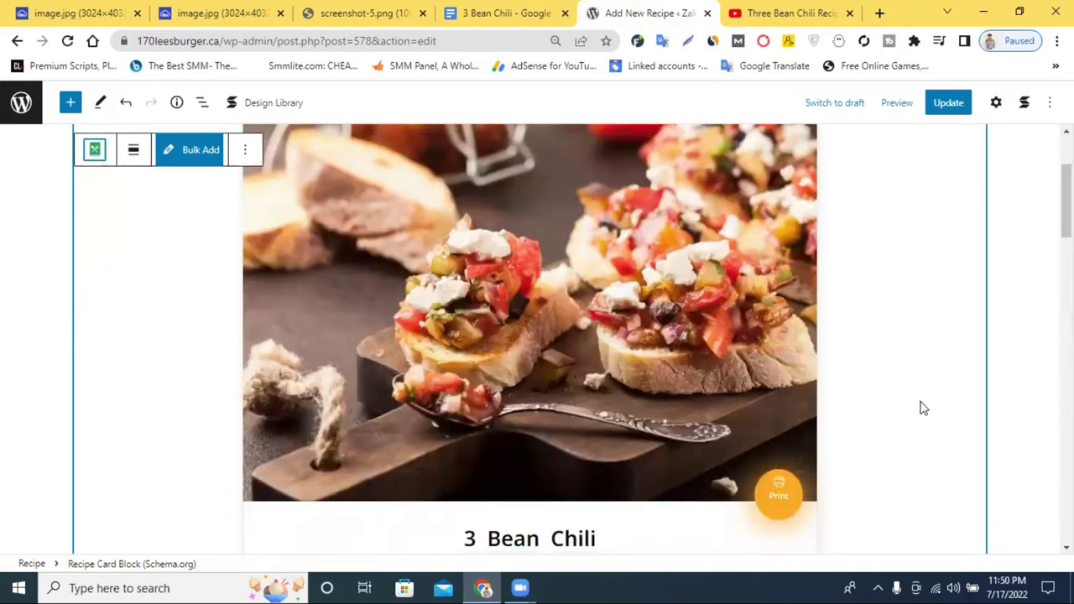
scroll(743, 385, down, 3)
scroll(742, 376, down, 4)
scroll(743, 369, down, 15)
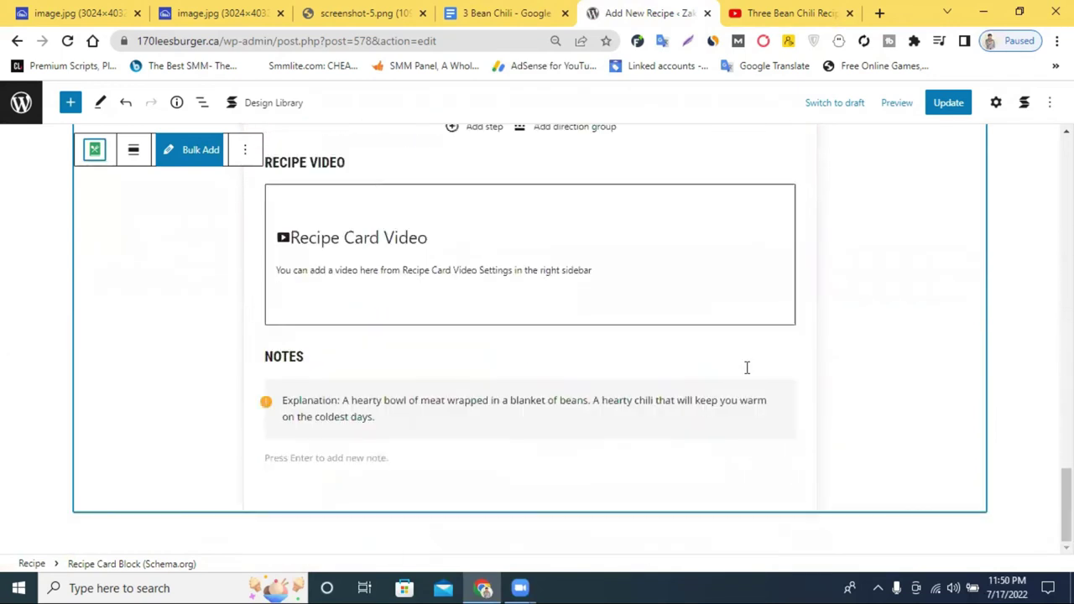
click(951, 104)
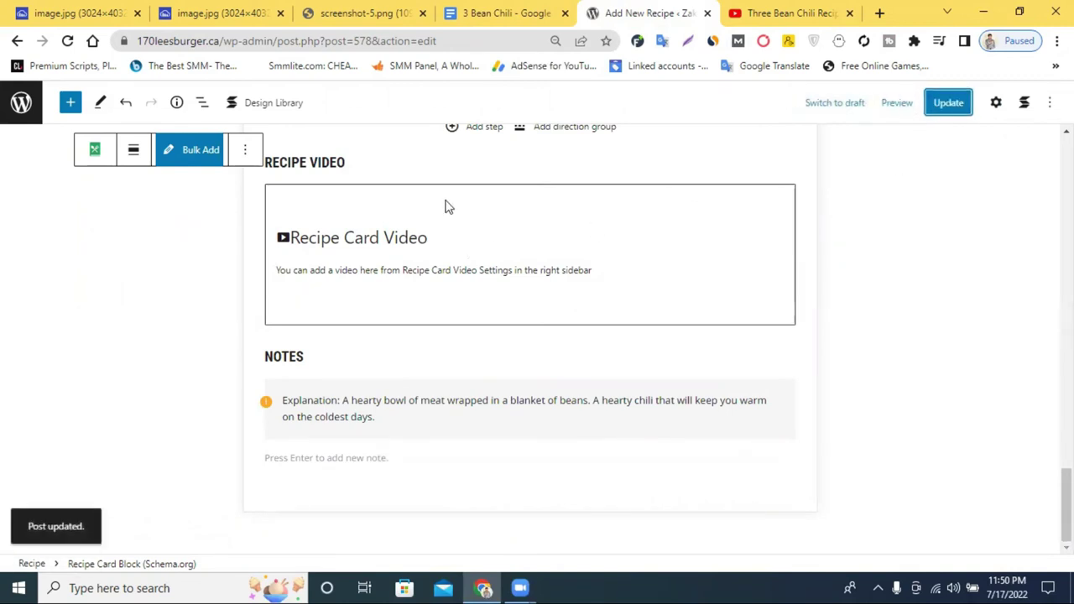
Step: Reopen the 3 Bean Chili recipe from the recipes list and check its details, ingredients, video and notes sections
scroll(26, 182, up, 3)
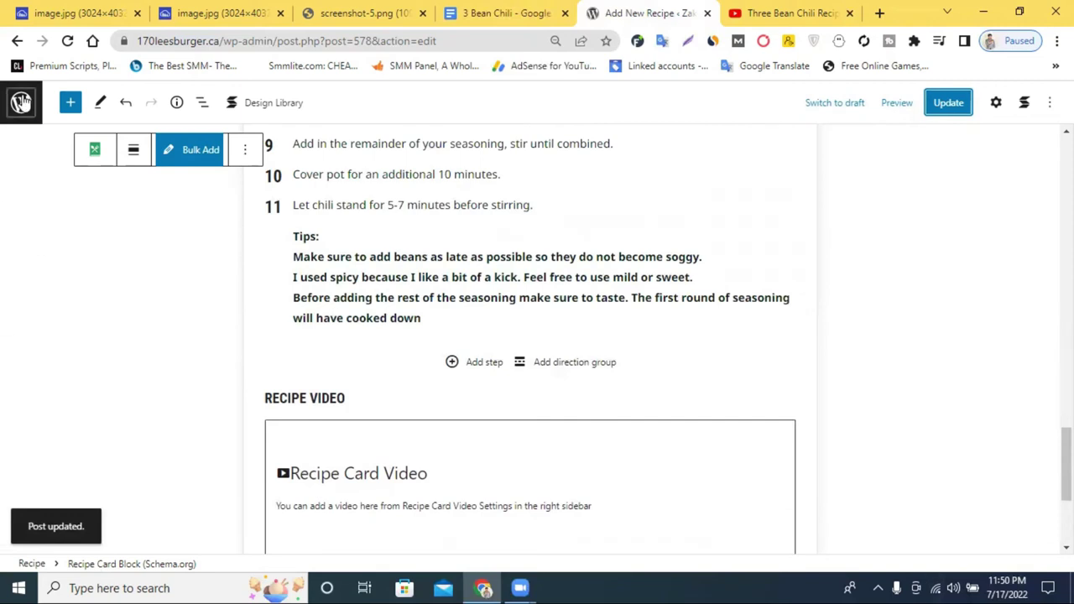
click(25, 104)
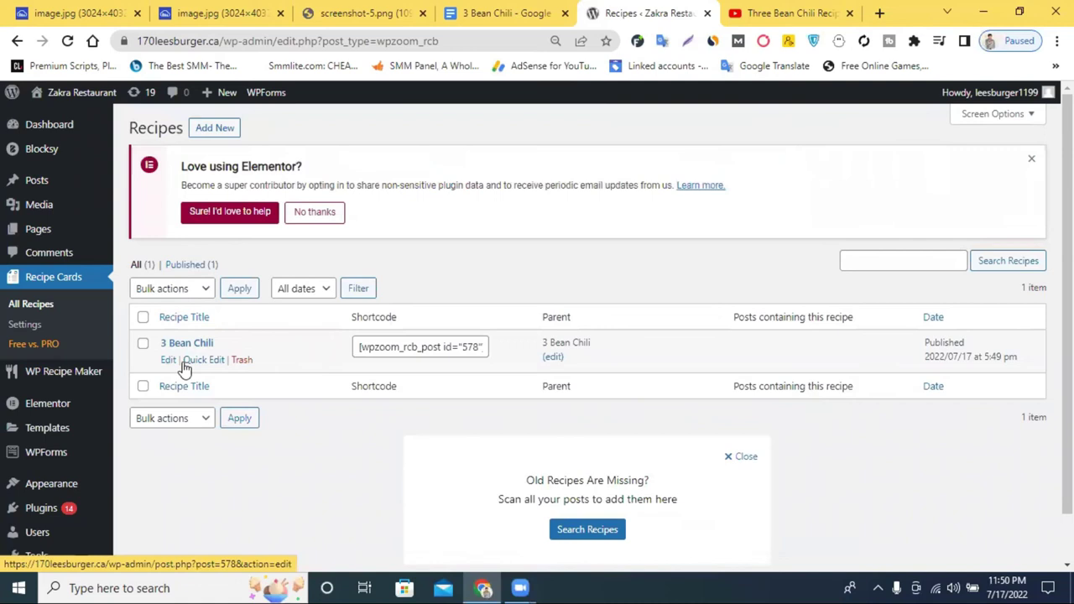
click(168, 361)
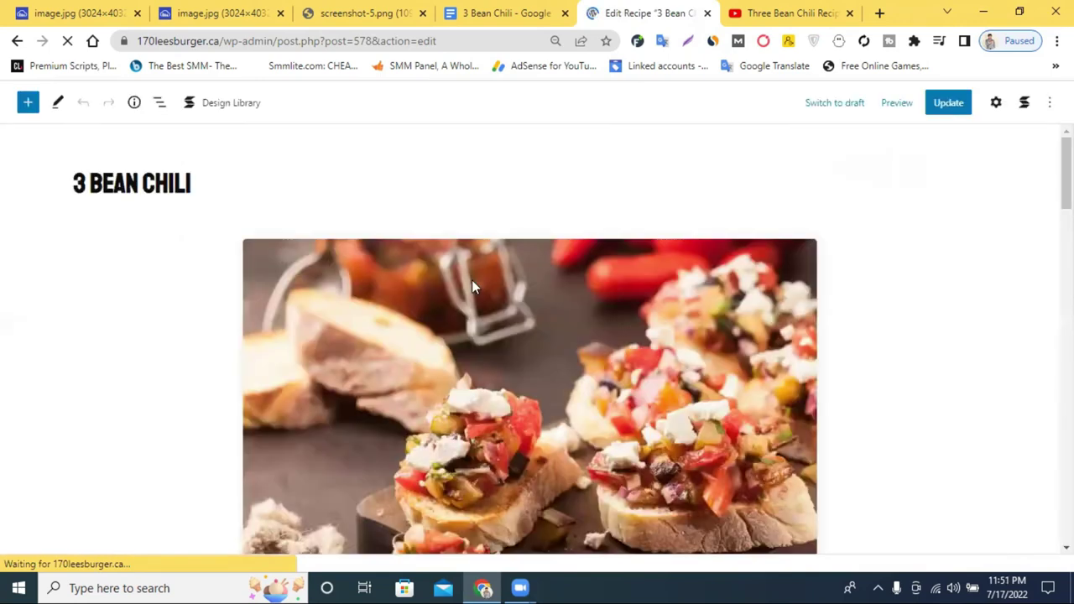
scroll(508, 272, down, 8)
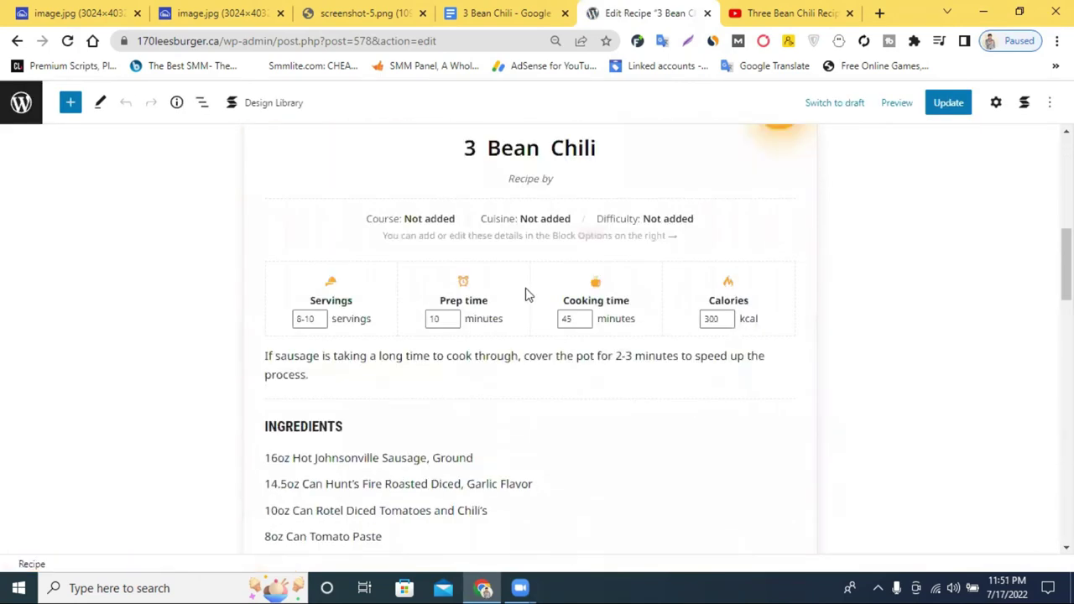
scroll(587, 288, down, 4)
click(662, 280)
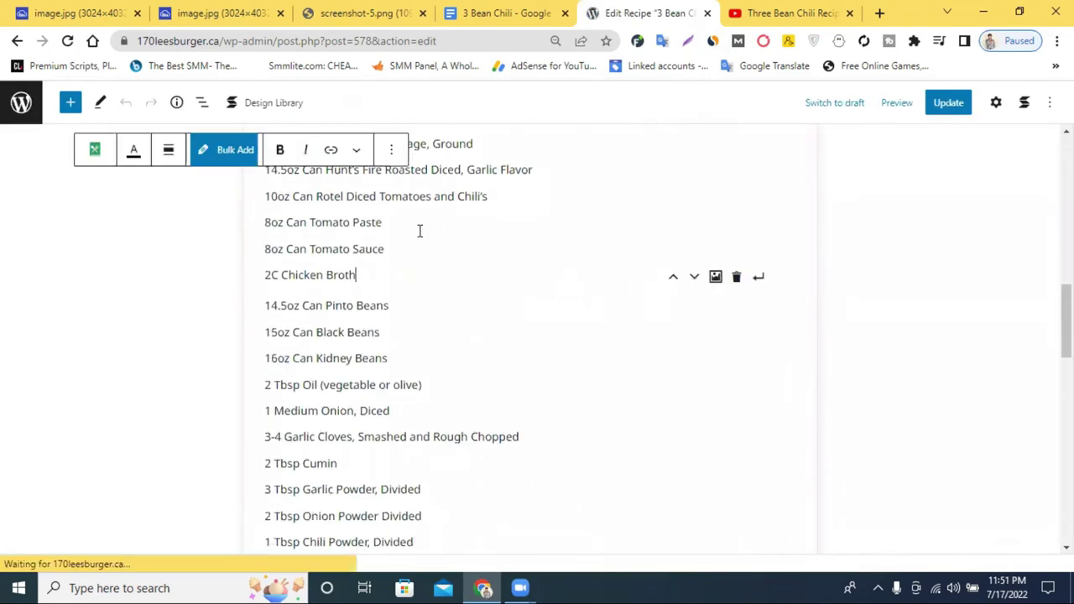
click(100, 103)
click(657, 299)
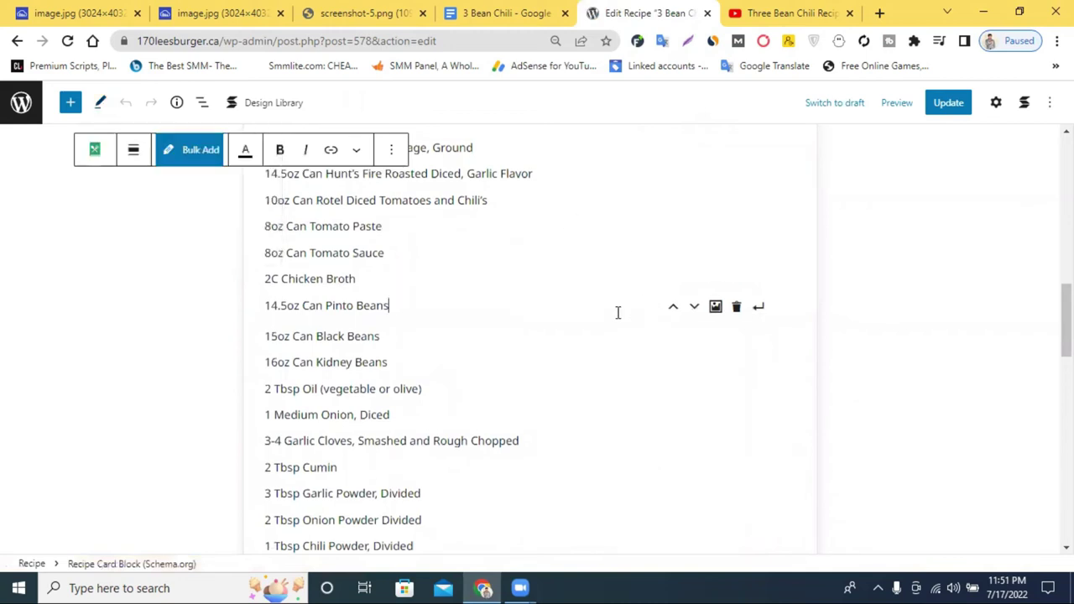
scroll(503, 345, down, 11)
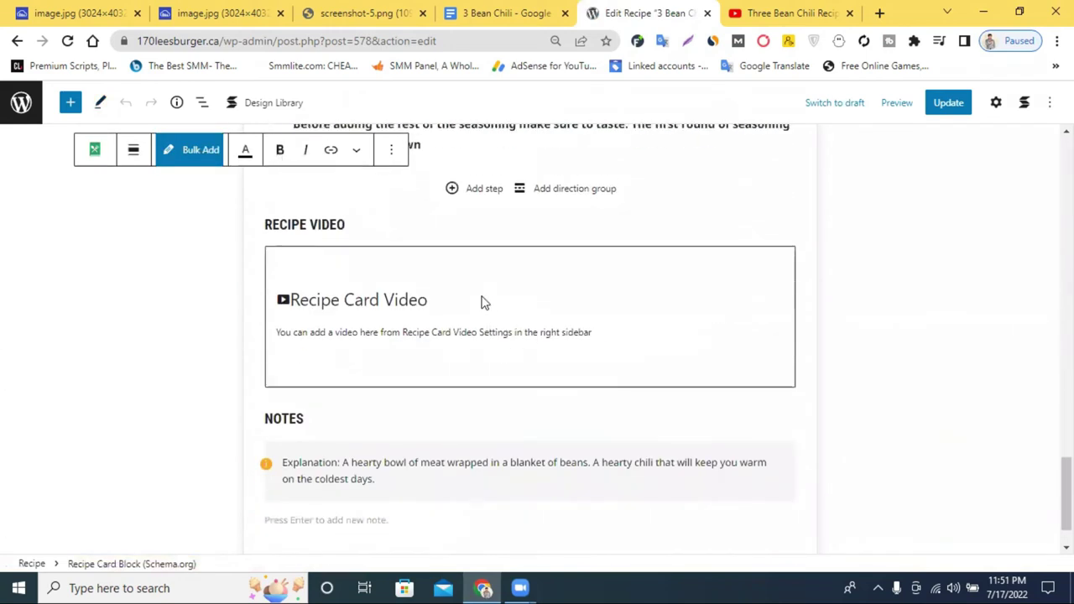
triple_click(482, 302)
click(514, 290)
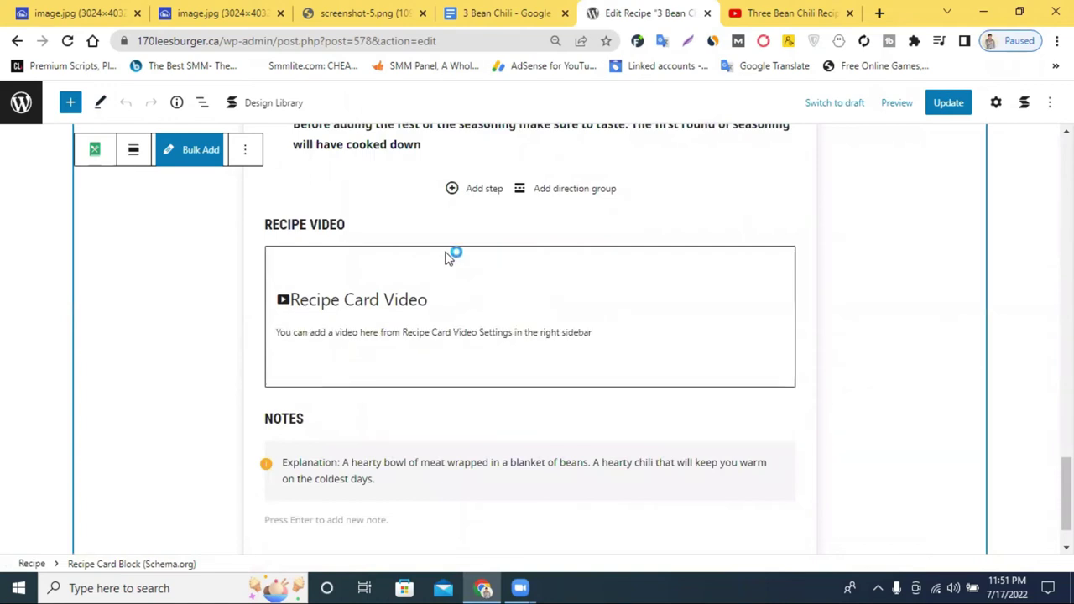
Step: Leave the recipe editor and start a new post from the site's Posts list
click(10, 113)
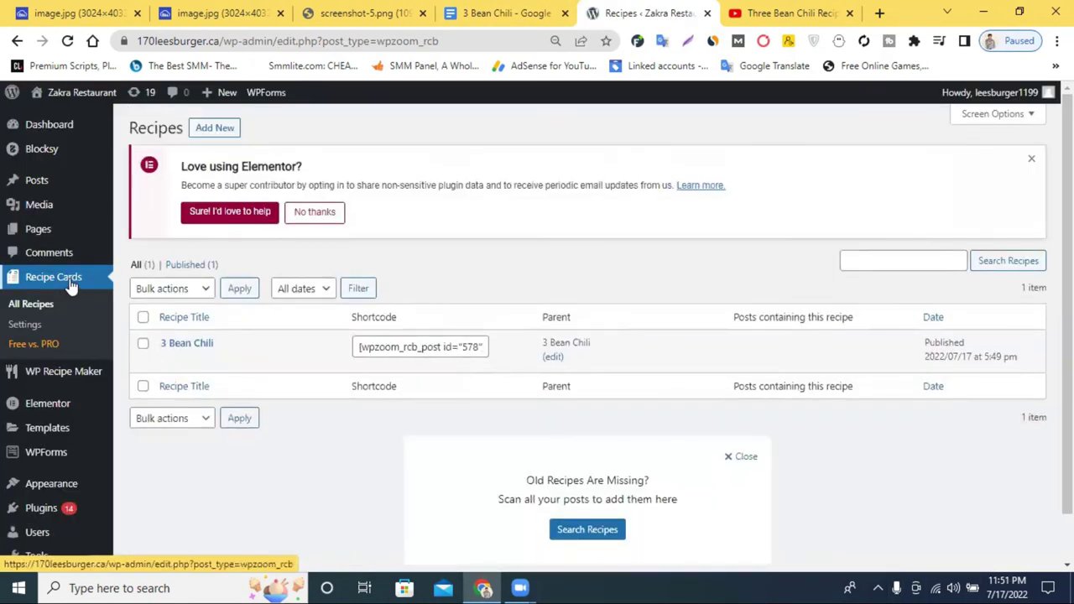
click(33, 183)
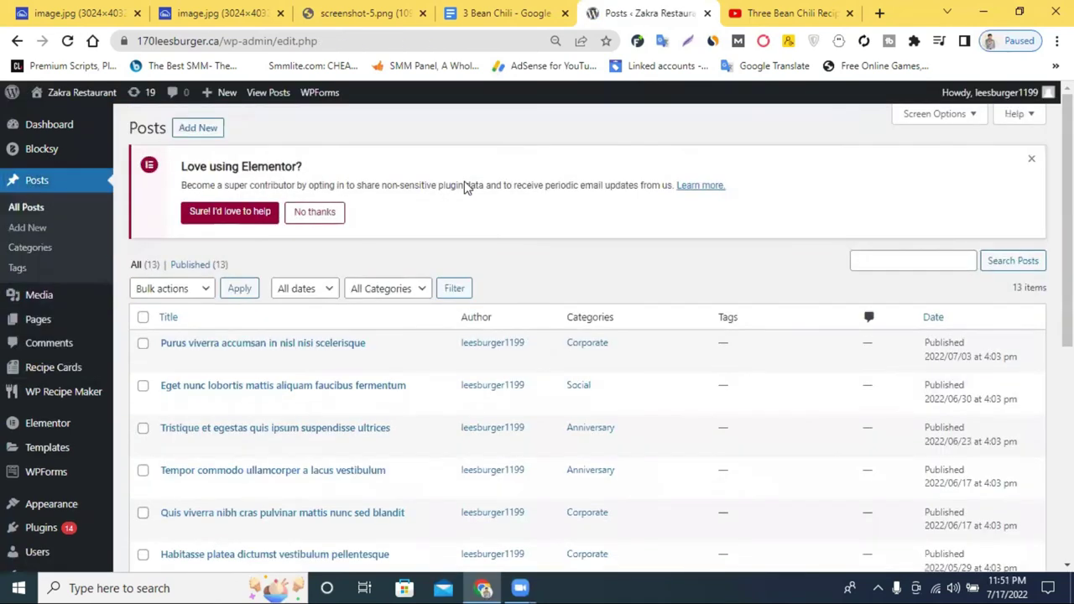
click(197, 130)
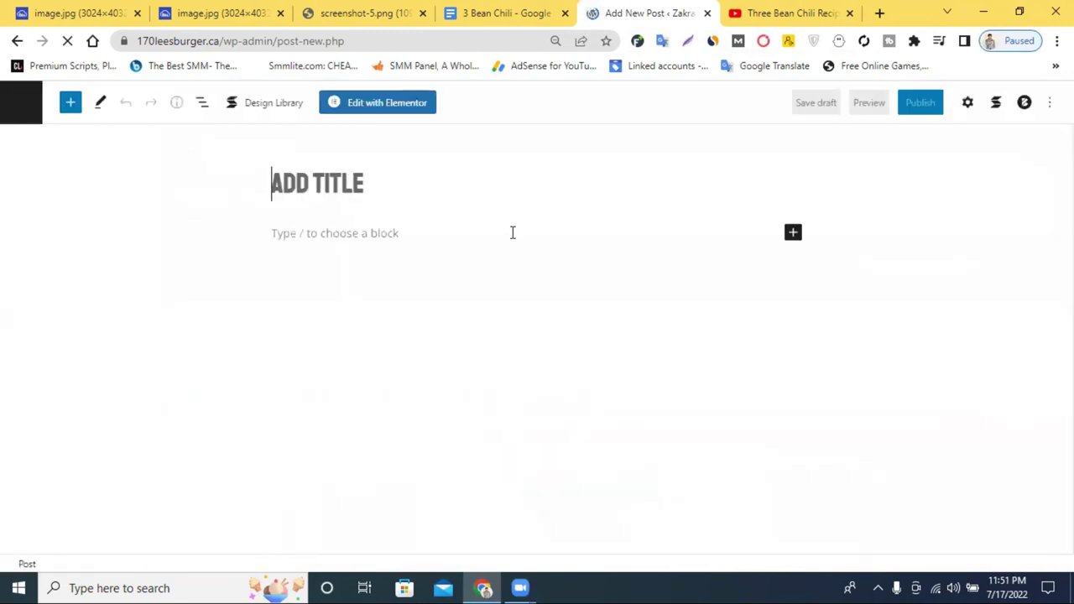
Step: Copy the recipe name from the 3 Bean Chili Google Docs document and paste it as the new post's title
right_click(317, 179)
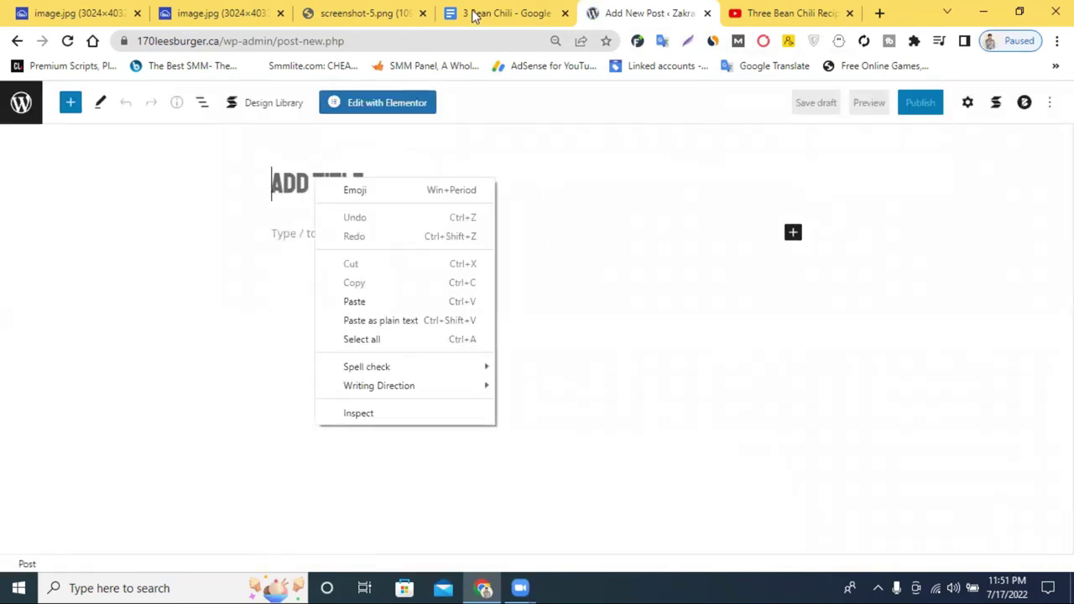
click(474, 13)
right_click(294, 268)
click(343, 196)
click(688, 12)
right_click(317, 182)
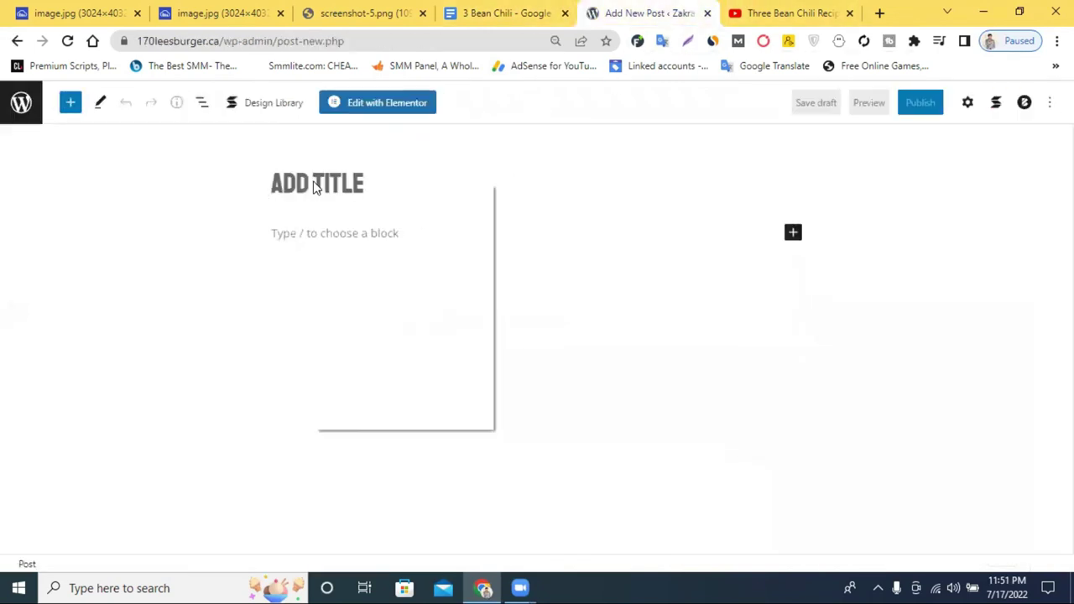
click(369, 307)
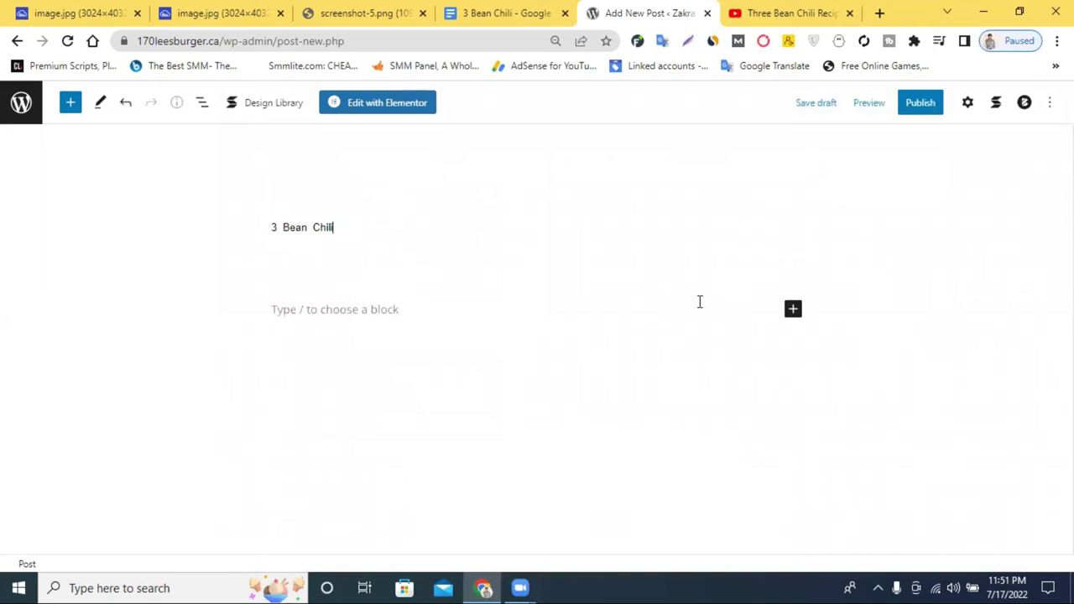
Step: Publish the 3 Bean Chili post and open it for editing in Elementor
click(927, 107)
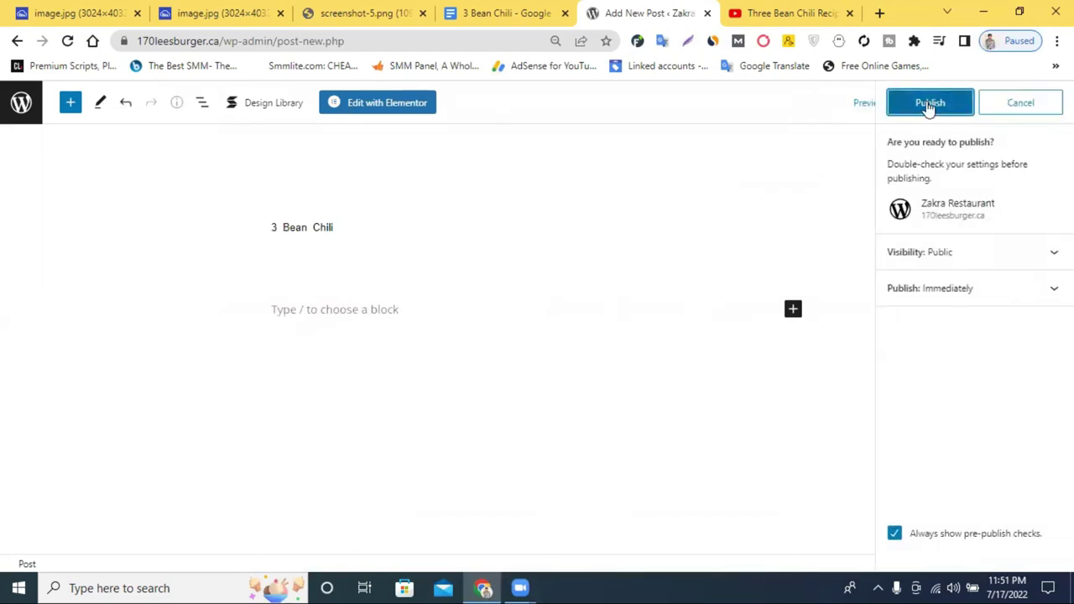
click(929, 108)
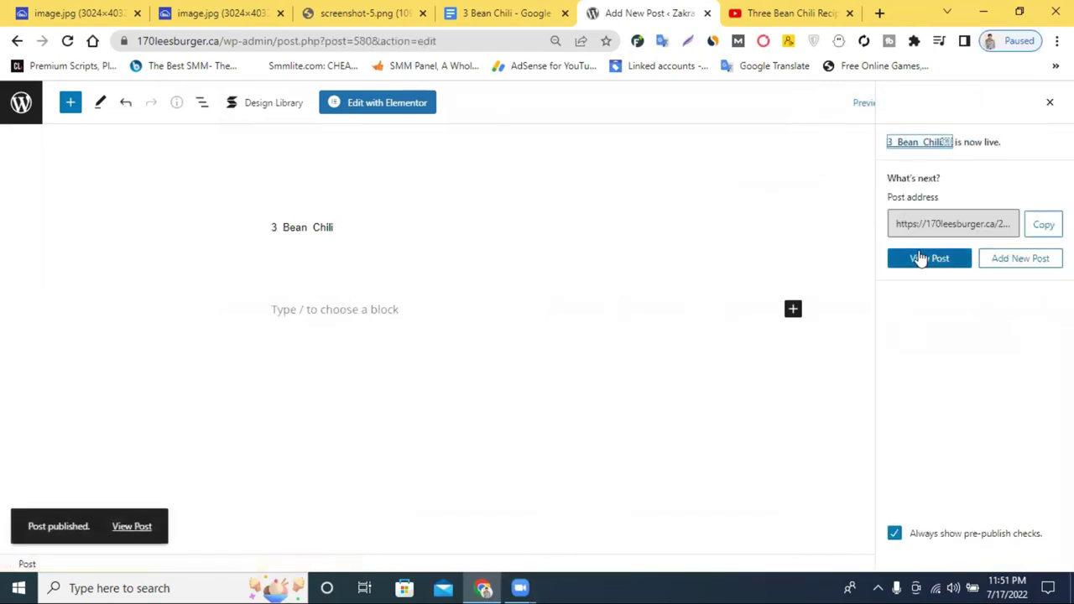
click(372, 115)
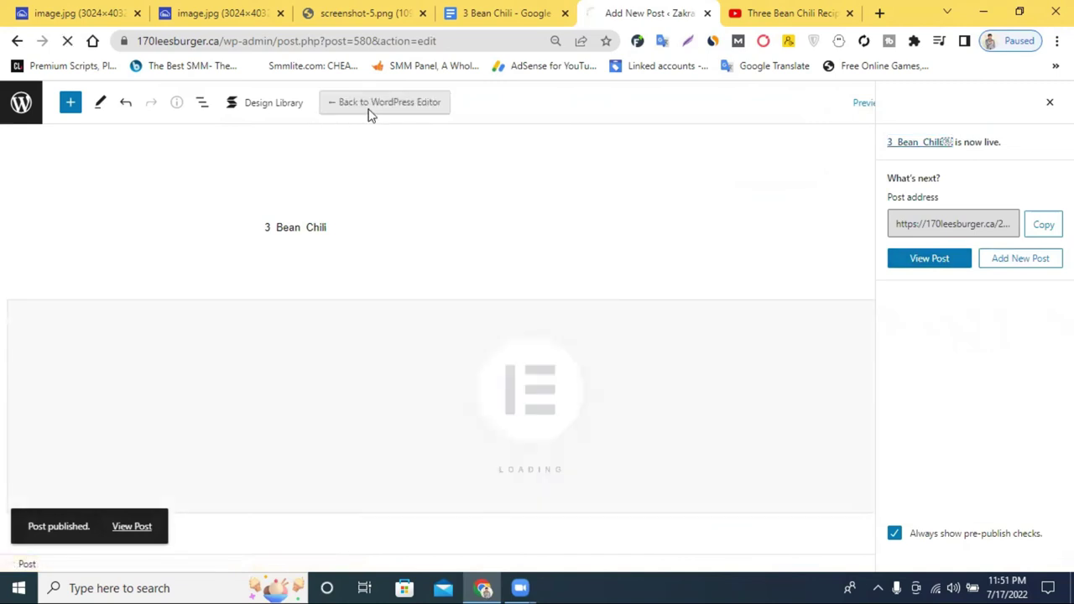
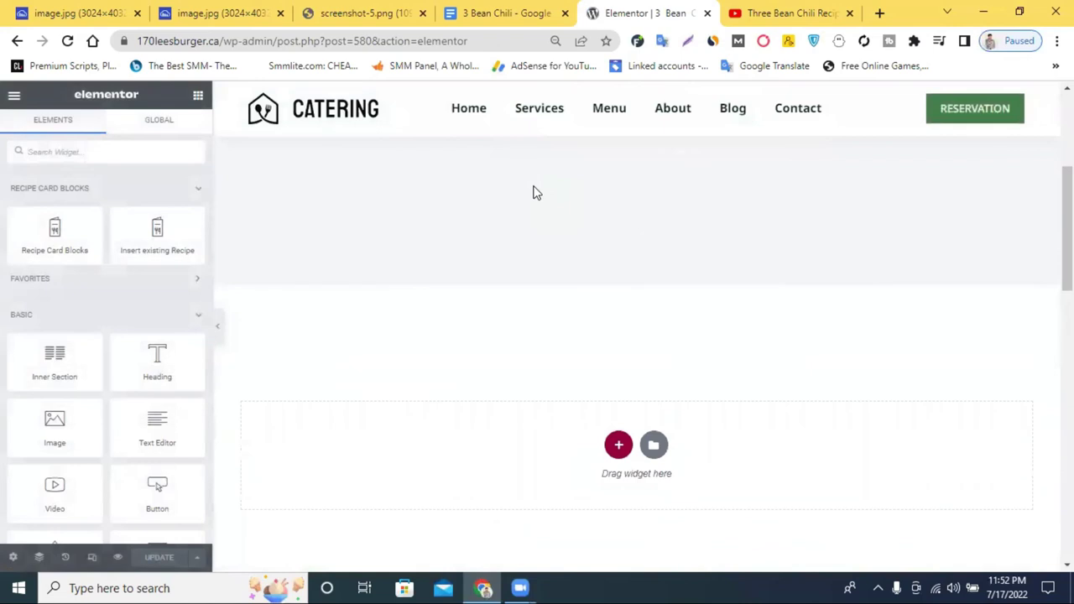
Step: Add a single-column section to the post and set its content width to Full Width
scroll(633, 332, down, 1)
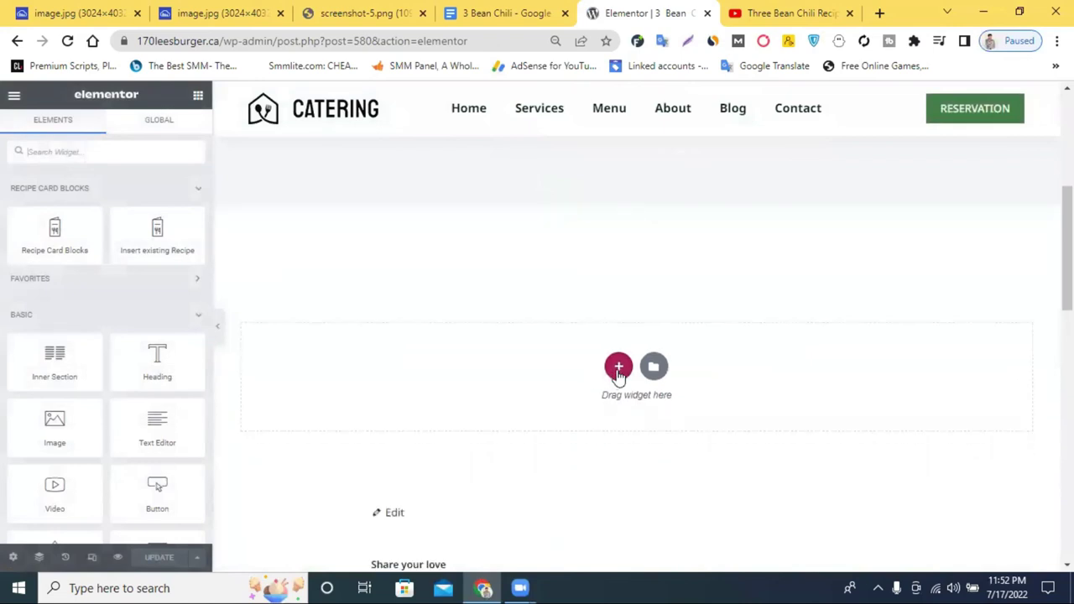
click(619, 369)
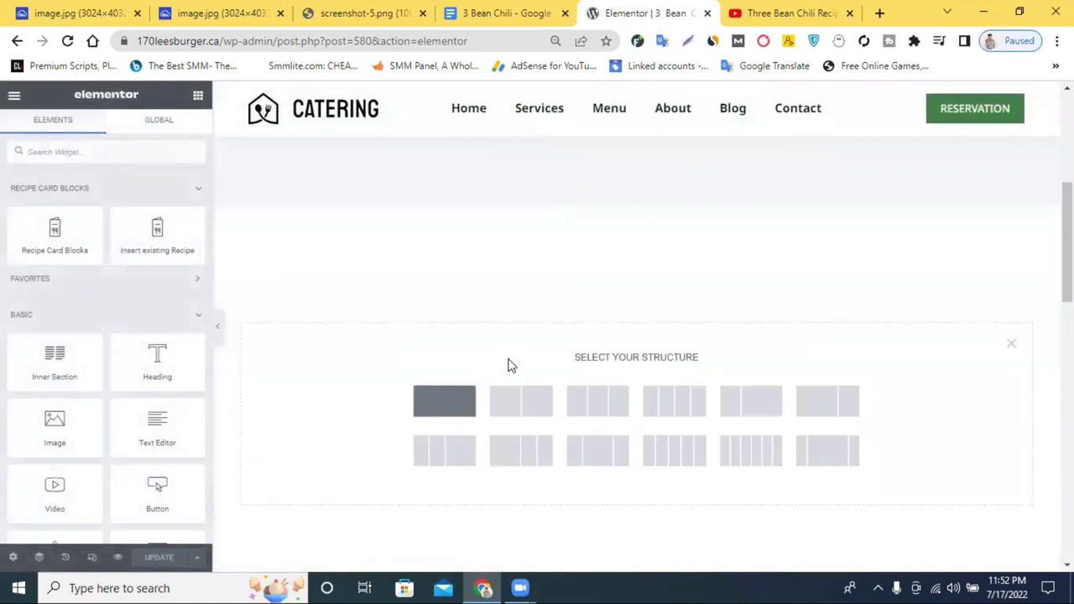
click(444, 400)
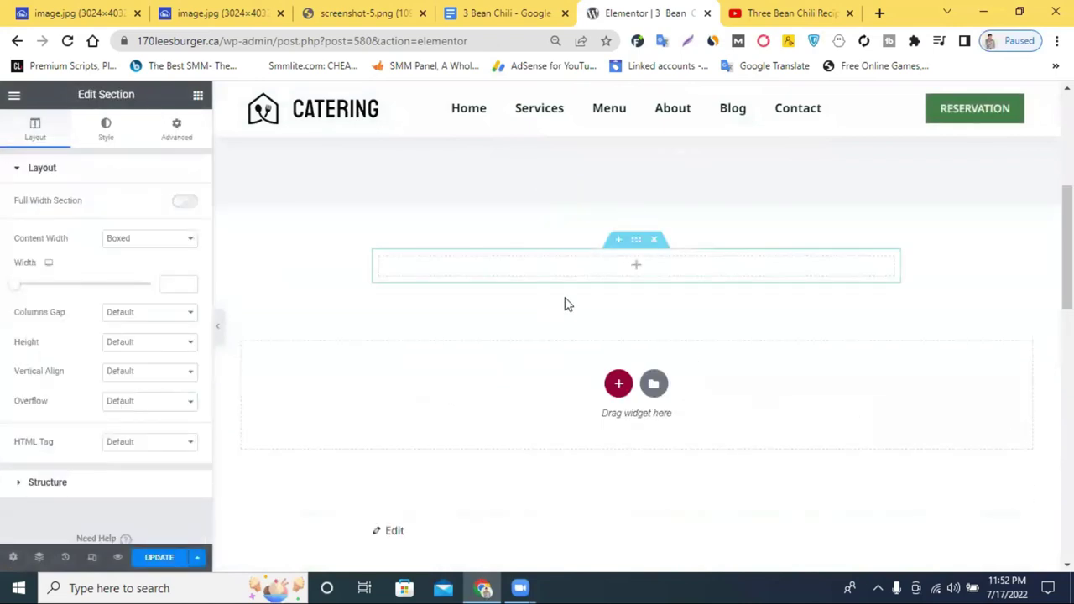
click(149, 242)
click(132, 266)
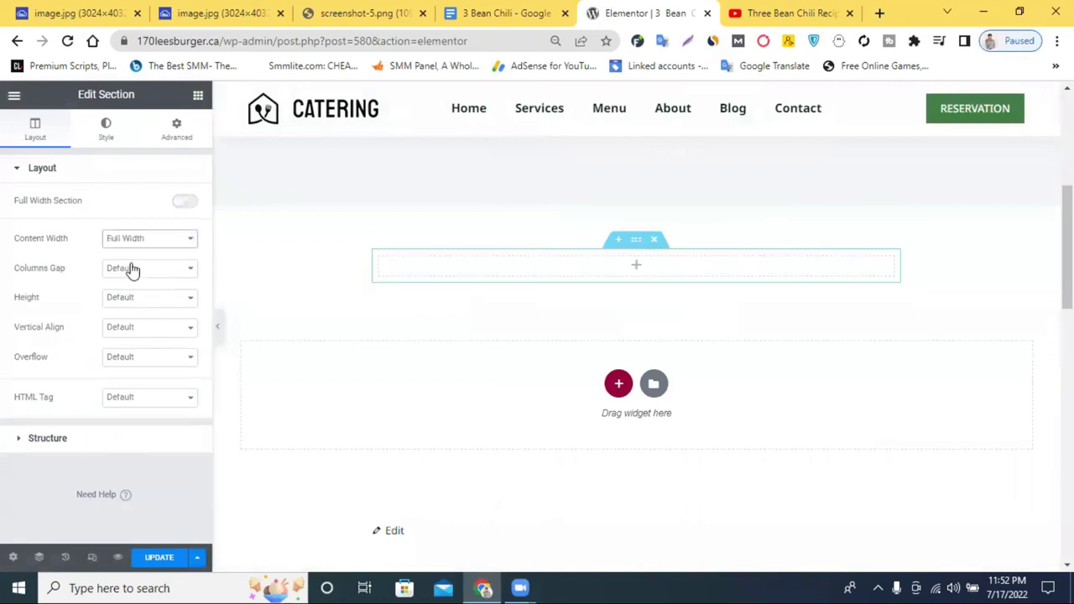
Step: Place an Insert existing Recipe widget in the new section, select the 3 Bean Chili recipe and look over the inserted card
click(632, 270)
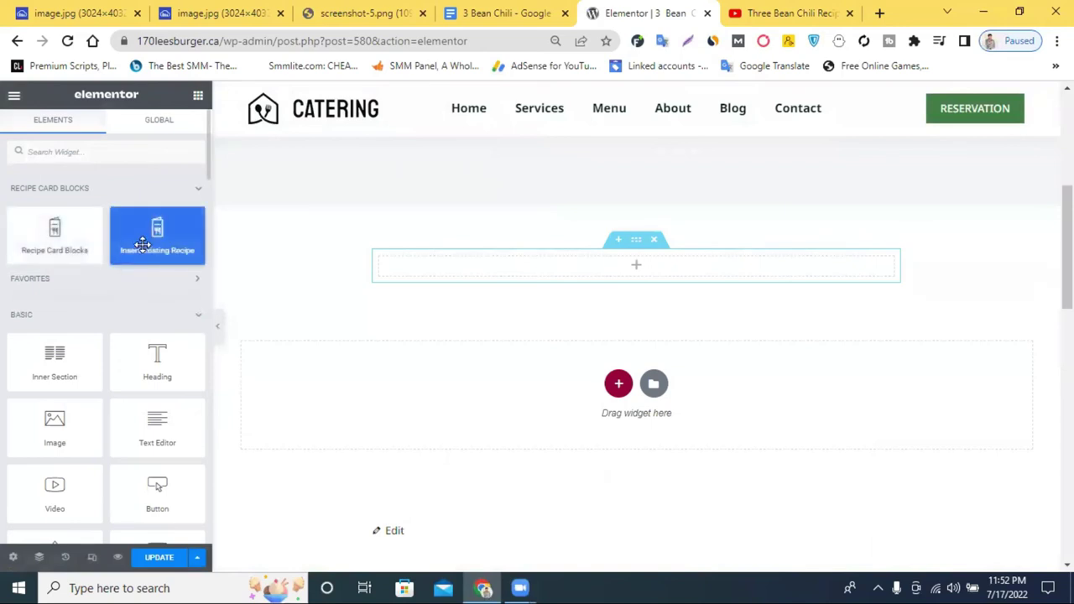
drag(142, 244, 682, 277)
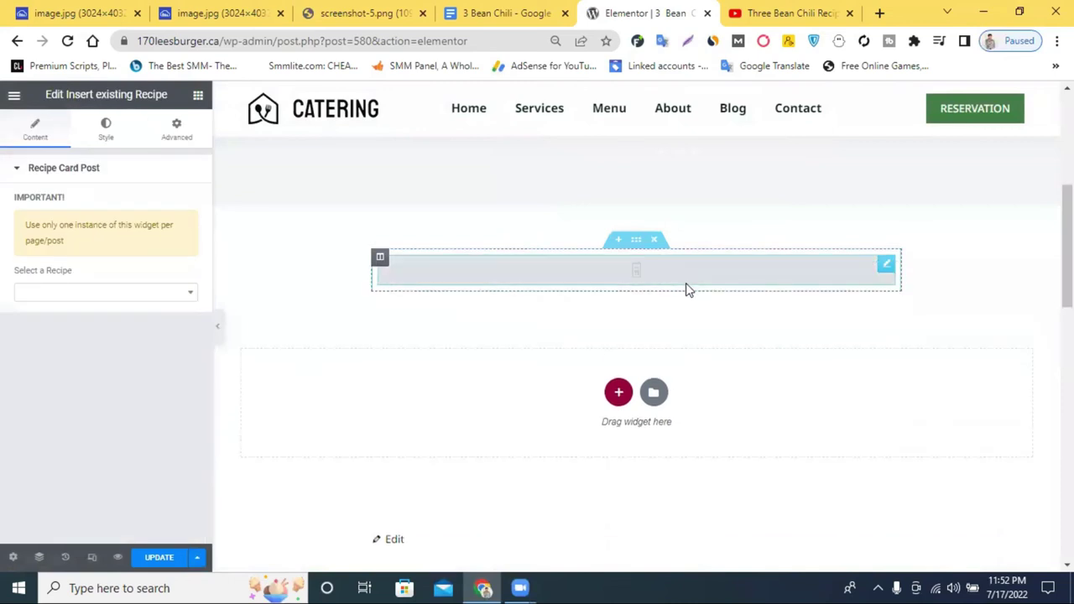
click(153, 293)
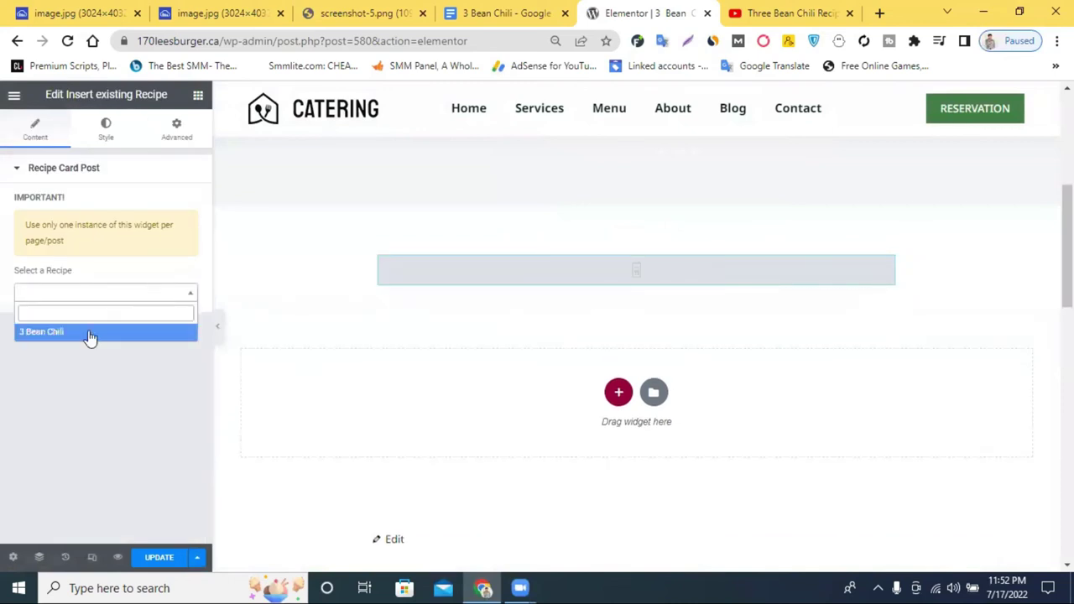
click(41, 335)
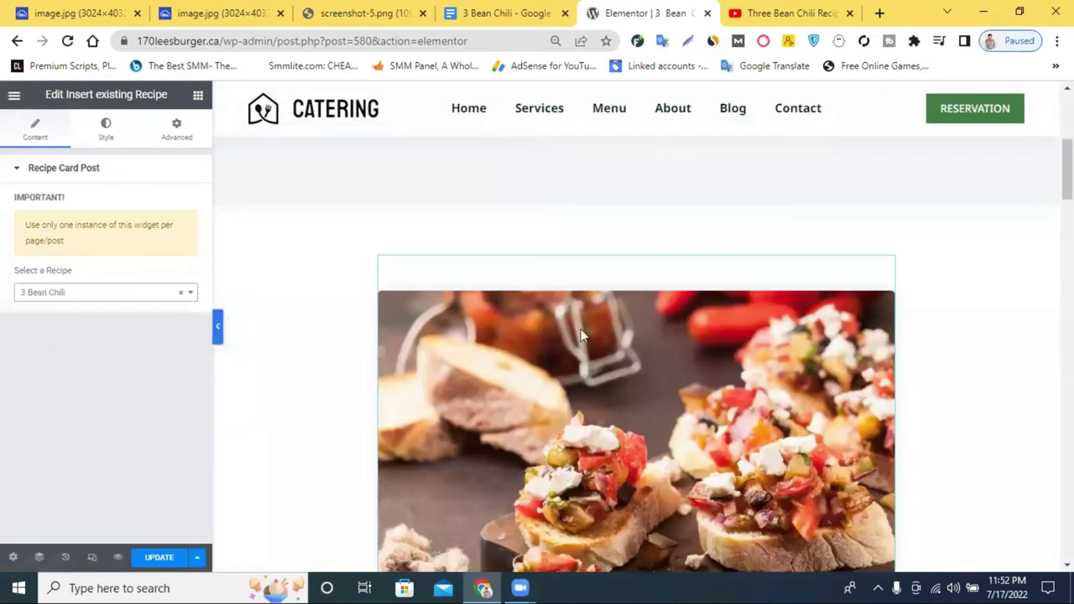
scroll(802, 323, down, 15)
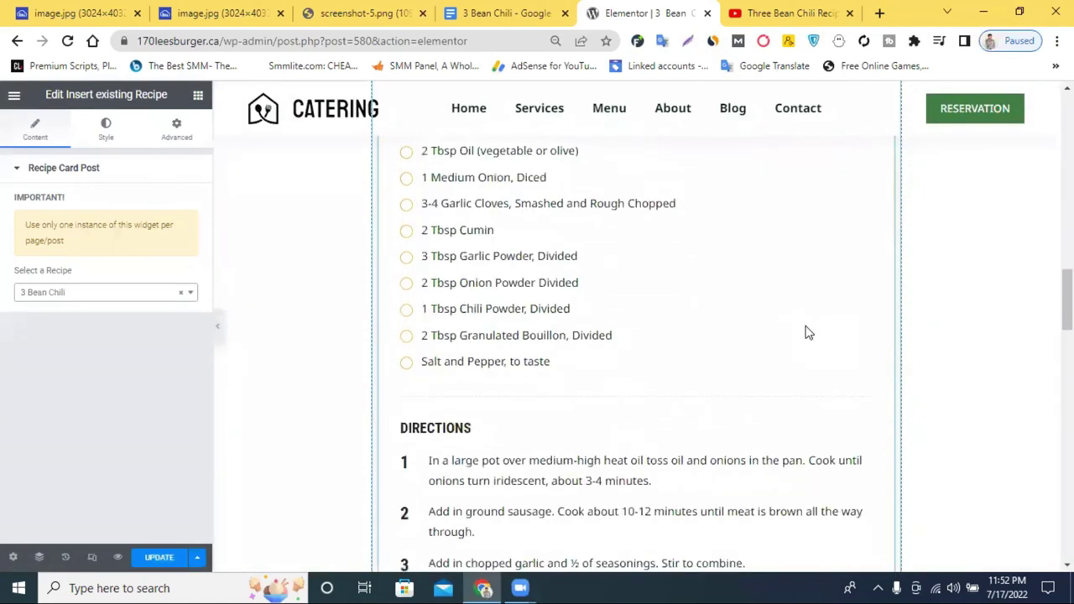